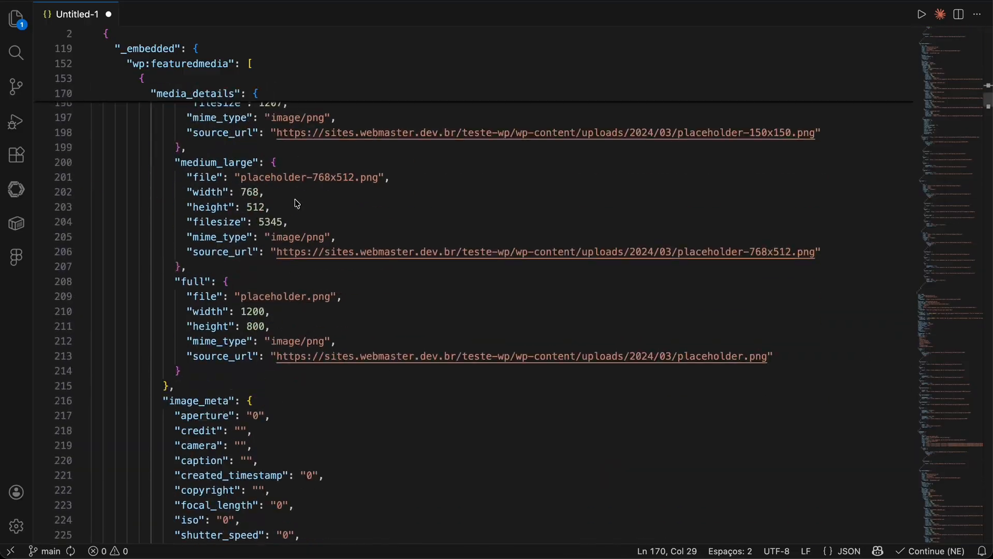
Step: Examine the media_details and sizes entries within the wp:featuredmedia array of the JSON response
{"action": "scroll", "coordinate": [249, 285], "scroll_direction": "up", "scroll_amount": 5}
{"action": "double_click", "coordinate": [184, 242]}
{"action": "double_click", "coordinate": [187, 168]}
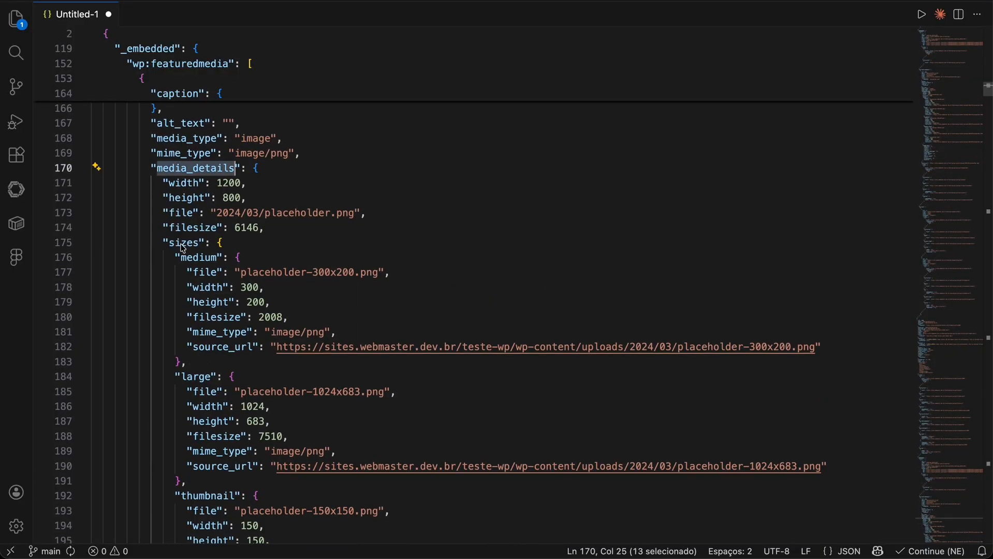
{"action": "double_click", "coordinate": [311, 294]}
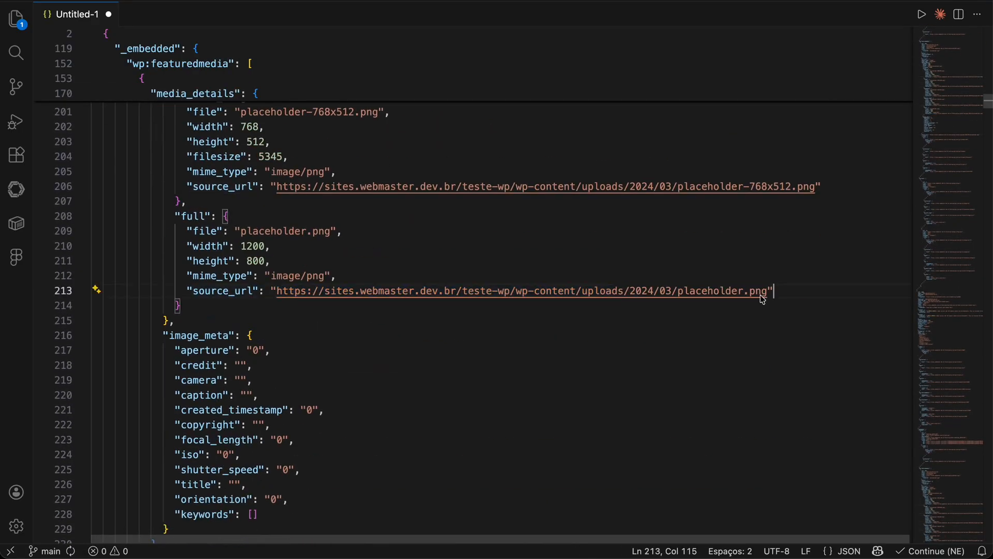
{"action": "double_click", "coordinate": [217, 294]}
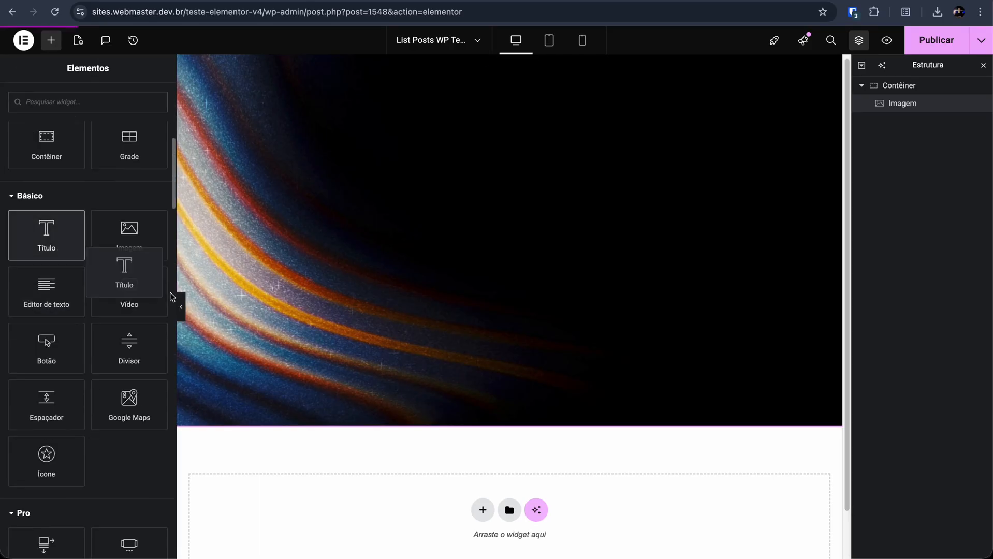
Step: Add a Título widget below the image and bind it to the REST API Field title, getting the child item from the object
{"action": "left_click_drag", "start_coordinate": [172, 298], "coordinate": [341, 404]}
{"action": "left_click", "coordinate": [157, 183]}
{"action": "scroll", "coordinate": [88, 311], "scroll_direction": "down", "scroll_amount": 10}
{"action": "left_click", "coordinate": [51, 348]}
{"action": "left_click", "coordinate": [118, 236]}
{"action": "left_click", "coordinate": [119, 391]}
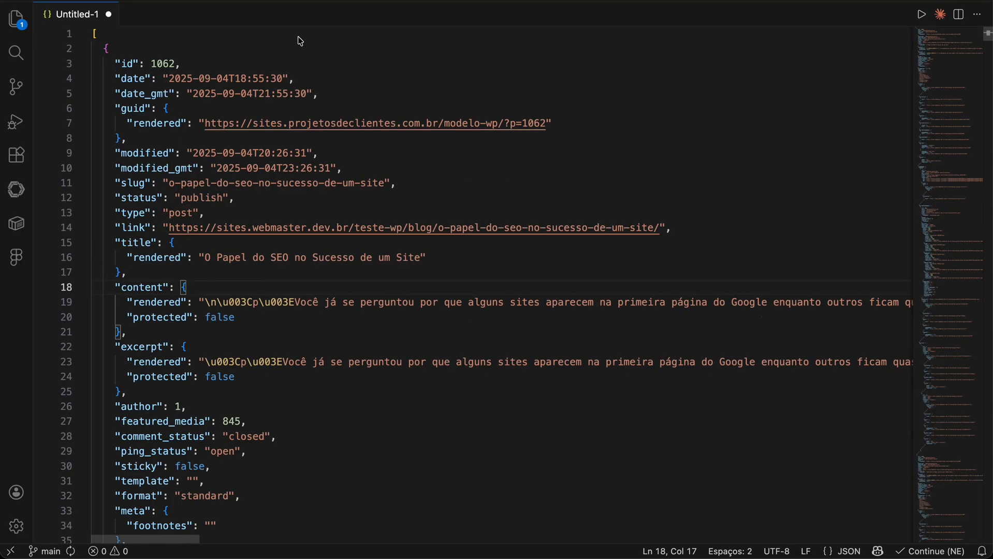
{"action": "double_click", "coordinate": [136, 243]}
{"action": "left_click_drag", "start_coordinate": [204, 257], "coordinate": [423, 259]}
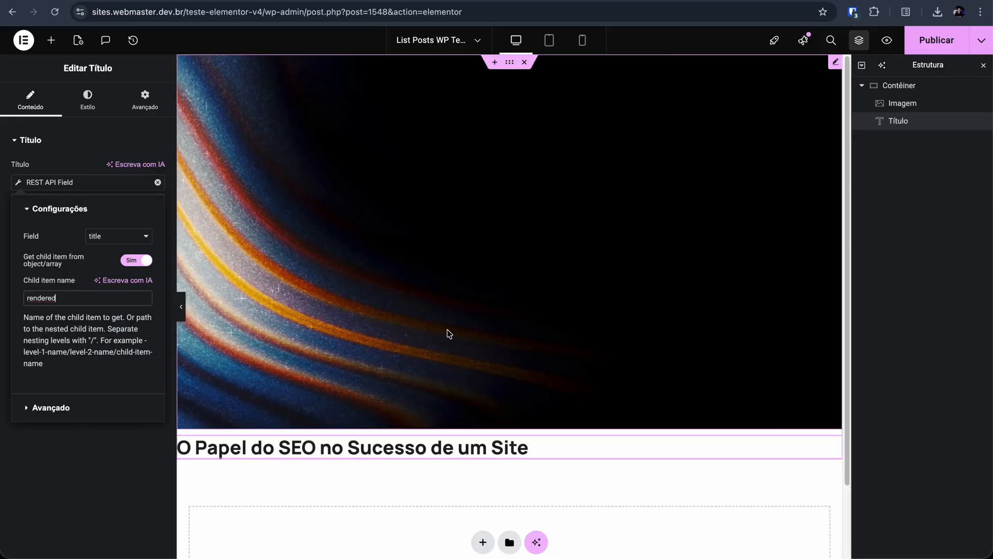
Step: Add a text widget below the title and fill it dynamically with the REST API Field
{"action": "left_click", "coordinate": [51, 40]}
{"action": "scroll", "coordinate": [107, 354], "scroll_direction": "down", "scroll_amount": 5}
{"action": "left_click_drag", "start_coordinate": [46, 362], "coordinate": [306, 458]}
{"action": "left_click", "coordinate": [157, 184]}
{"action": "scroll", "coordinate": [88, 321], "scroll_direction": "down", "scroll_amount": 10}
{"action": "left_click", "coordinate": [80, 346]}
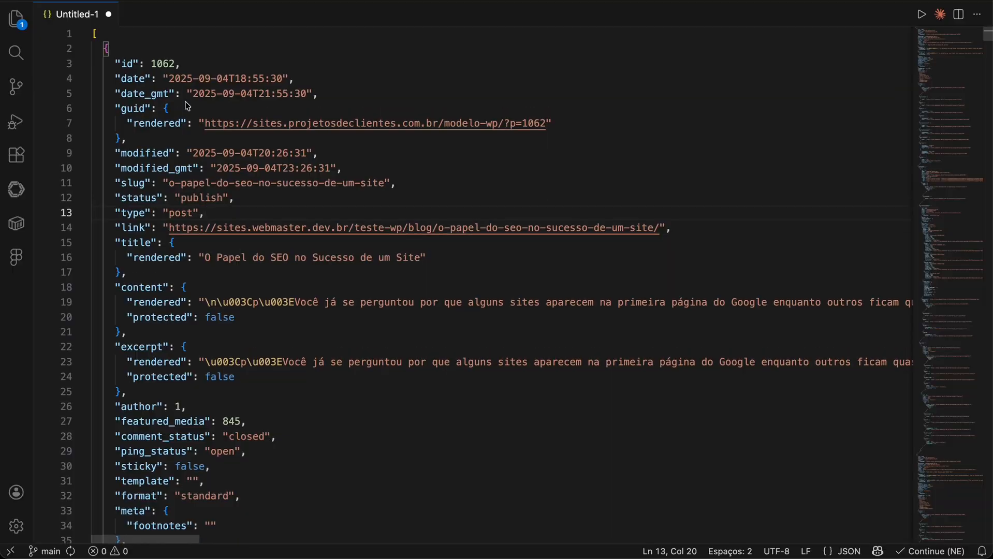
{"action": "left_click_drag", "start_coordinate": [93, 195], "coordinate": [94, 225]}
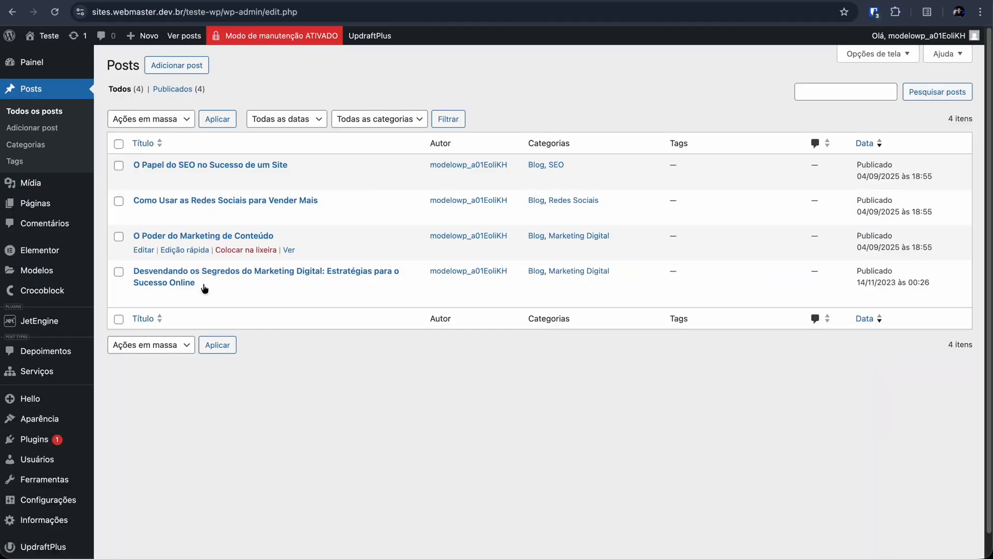
Step: Open the posts endpoint at sites.webmaster.dev.br/teste-wp/wp-json/wp/v2/posts in the browser
{"action": "left_click", "coordinate": [96, 3]}
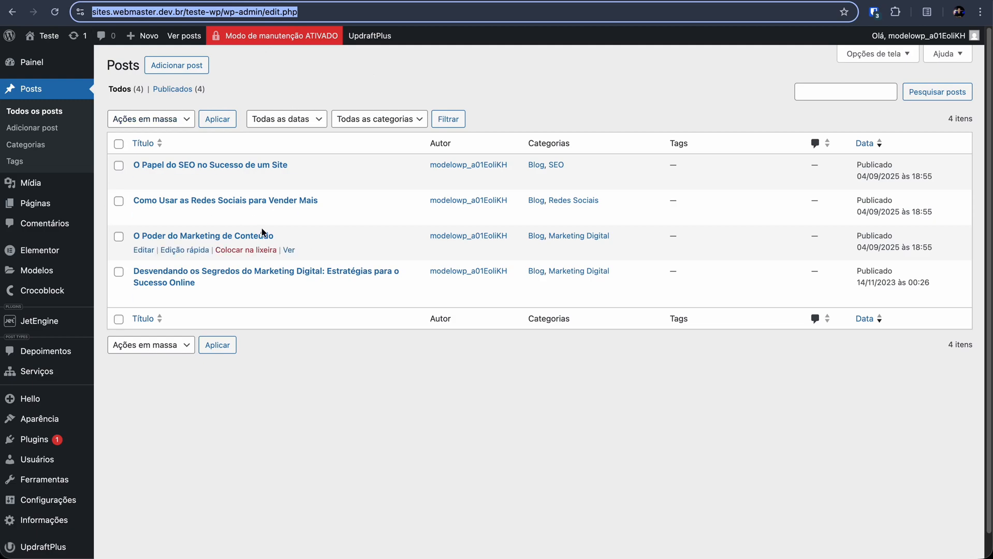
{"action": "type", "text": "sites.webmaster.dev.br/teste-wp/wp-json/wp/v2/posts"}
{"action": "key", "text": "Return"}
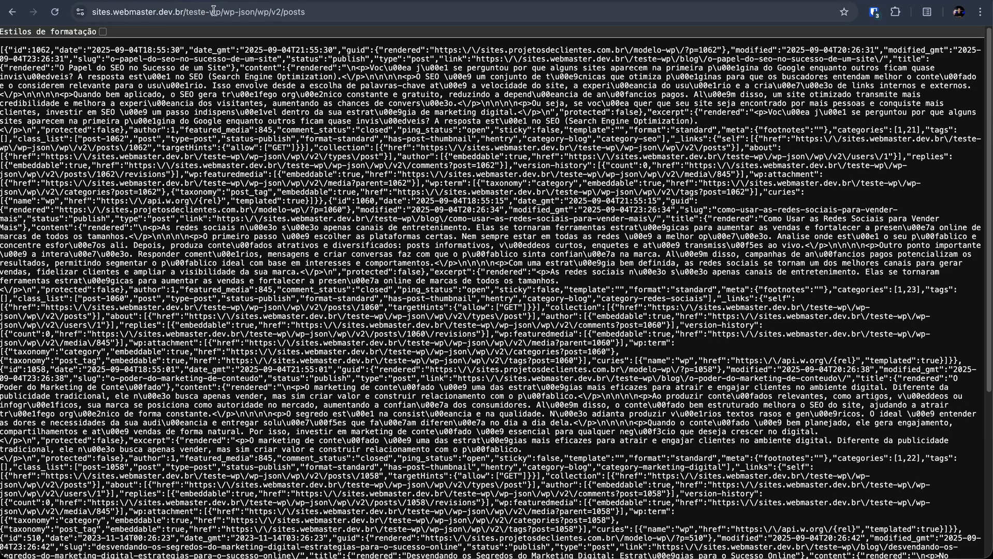
Step: Examine the endpoint URL's site address, wp-json, version and posts segments
{"action": "left_click_drag", "start_coordinate": [220, 11], "coordinate": [90, 9]}
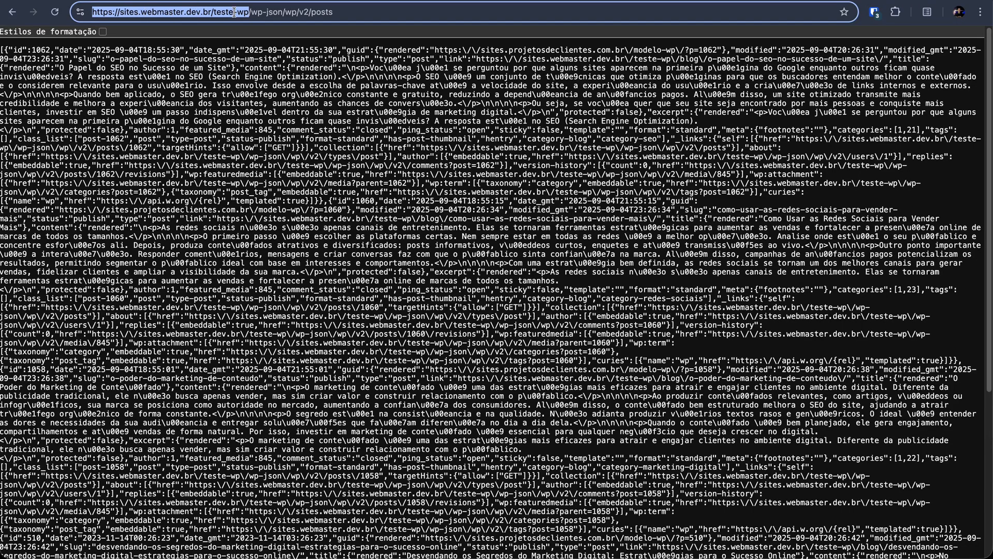
{"action": "left_click_drag", "start_coordinate": [214, 11], "coordinate": [261, 12]}
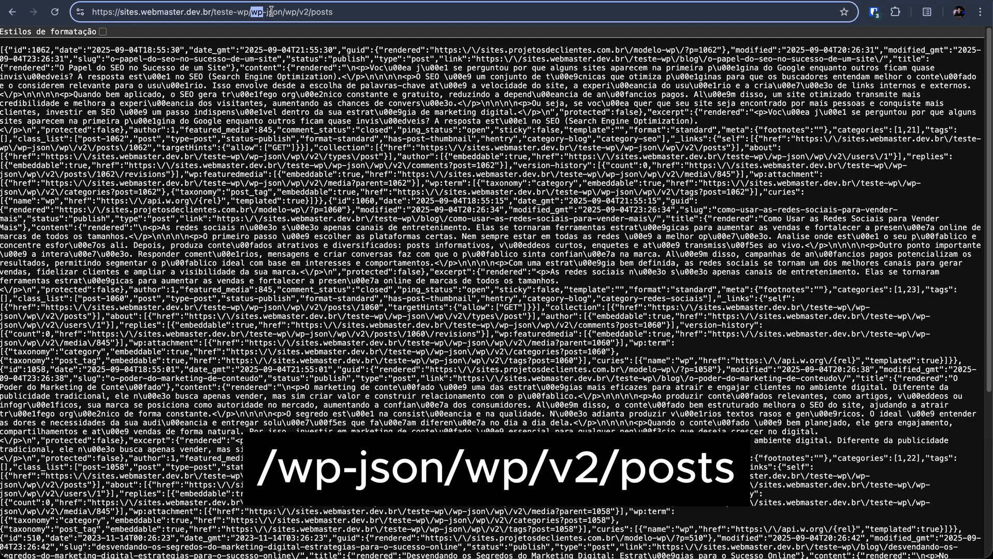
{"action": "left_click_drag", "start_coordinate": [283, 11], "coordinate": [292, 11]}
{"action": "double_click", "coordinate": [327, 11]}
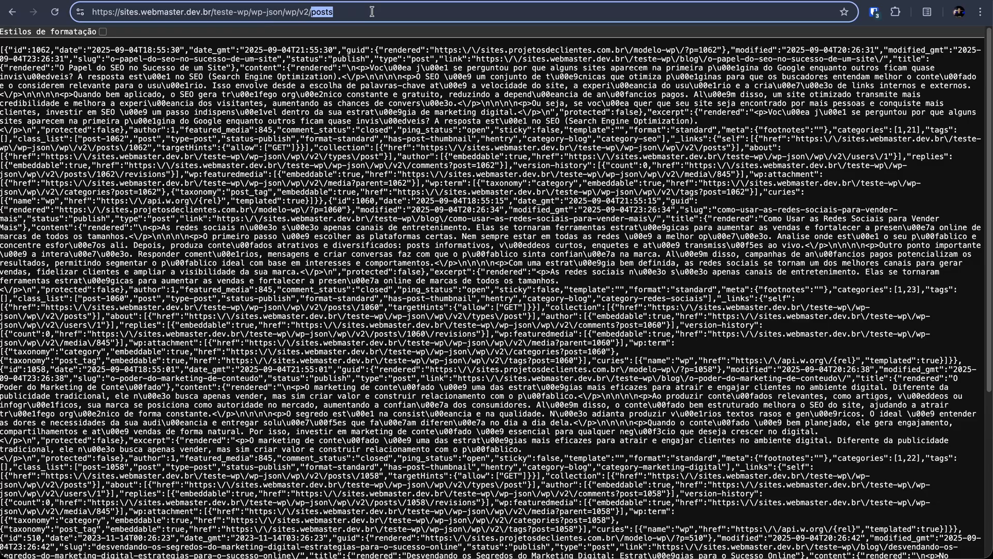
Step: Turn on formatted display for the JSON response and look through the returned posts
{"action": "left_click", "coordinate": [102, 32]}
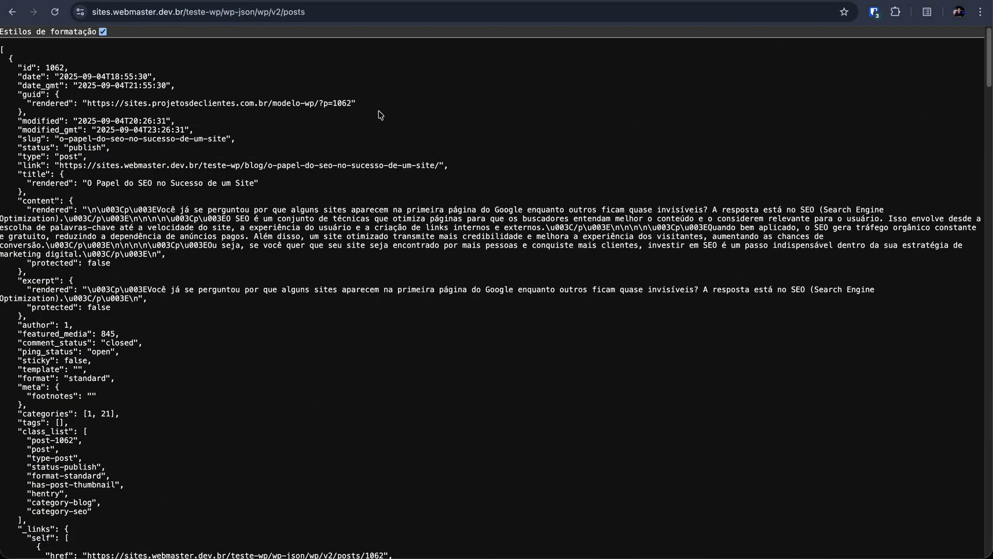
{"action": "scroll", "coordinate": [488, 284], "scroll_direction": "down", "scroll_amount": 20}
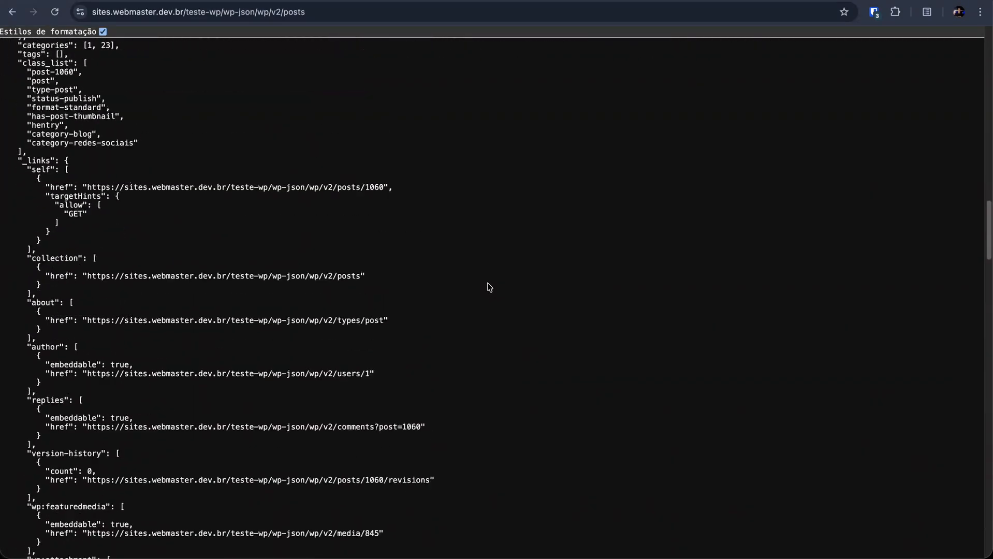
{"action": "scroll", "coordinate": [488, 287], "scroll_direction": "up", "scroll_amount": 20}
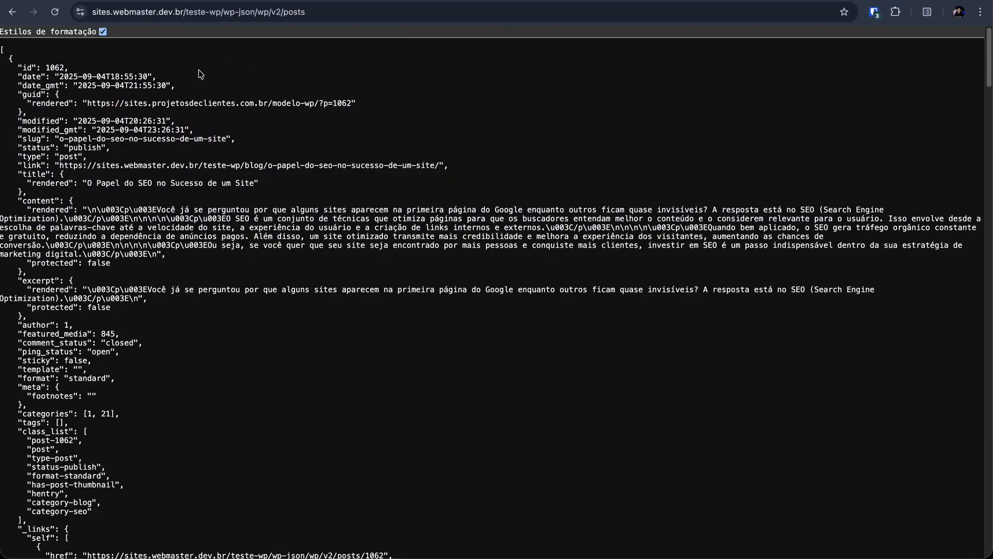
Step: Compare the first post's rendered title in the JSON with its entry in the WordPress posts list
{"action": "left_click_drag", "start_coordinate": [87, 183], "coordinate": [250, 184]}
{"action": "left_click", "coordinate": [256, 183]}
{"action": "key", "text": "ctrl+shift+Tab"}
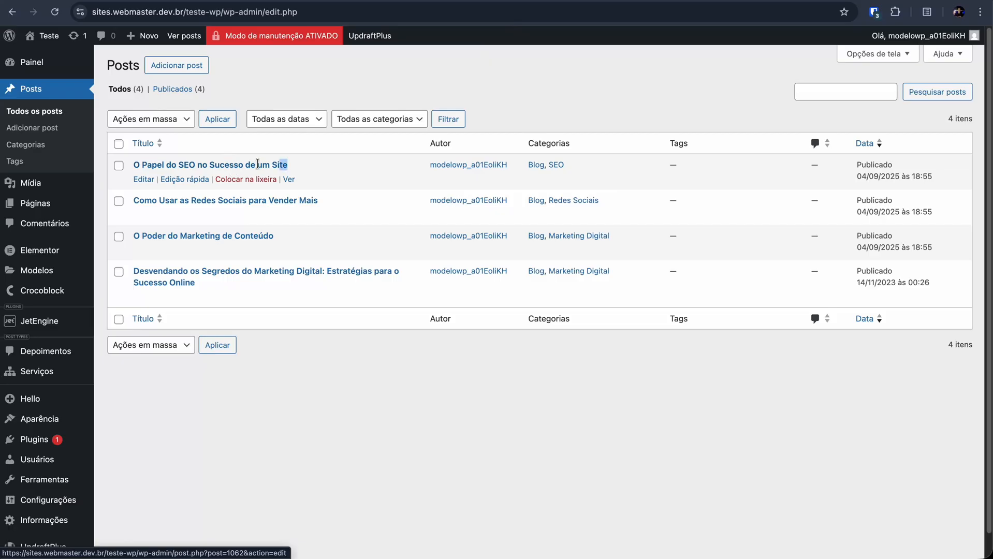
{"action": "left_click_drag", "start_coordinate": [289, 164], "coordinate": [132, 165]}
{"action": "left_click", "coordinate": [566, 69]}
Step: Read about the _embedded property on the Linking and Embedding page of the WordPress REST API documentation
{"action": "key", "text": "ctrl+shift+Tab"}
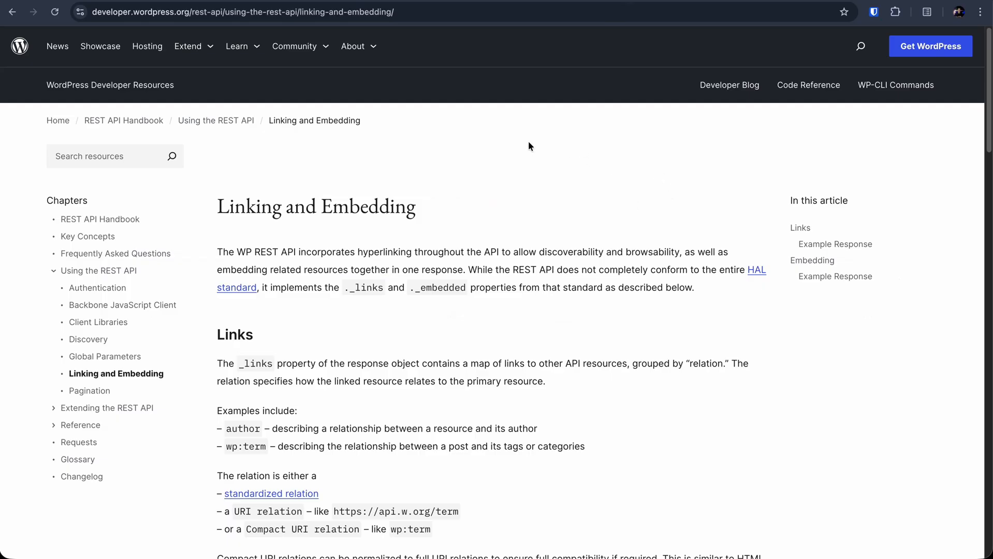
{"action": "scroll", "coordinate": [433, 142], "scroll_direction": "down", "scroll_amount": 1}
{"action": "scroll", "coordinate": [428, 207], "scroll_direction": "down", "scroll_amount": 3}
{"action": "left_click_drag", "start_coordinate": [414, 208], "coordinate": [465, 205]}
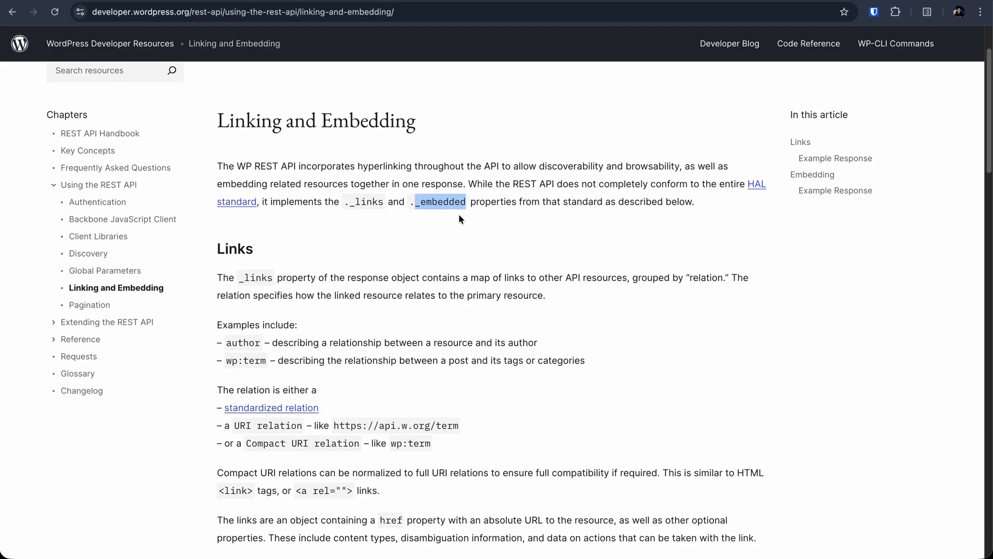
{"action": "scroll", "coordinate": [458, 216], "scroll_direction": "down", "scroll_amount": 2}
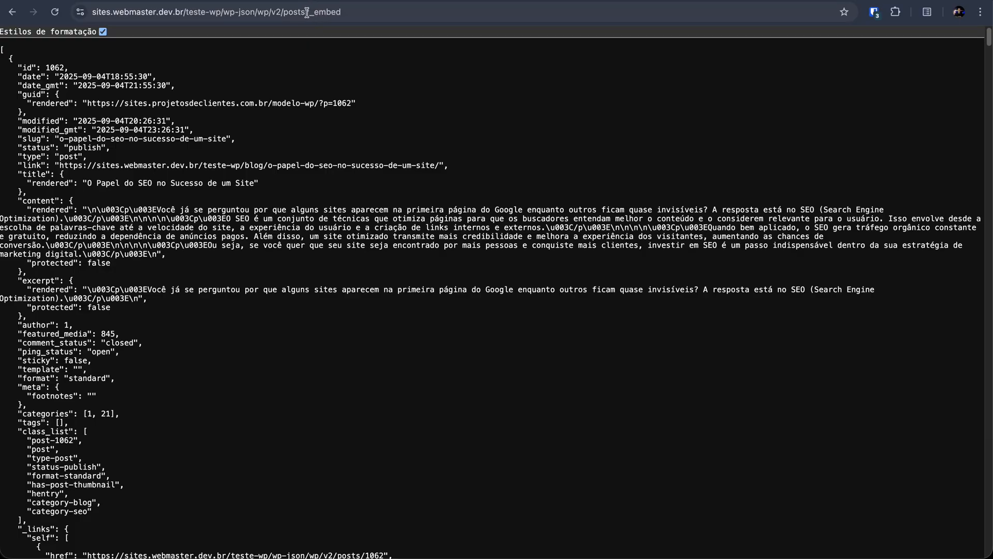
Step: Examine the ?_embed parameter appended to the wp-json/wp/v2/posts endpoint URL
{"action": "left_click", "coordinate": [307, 12]}
{"action": "double_click", "coordinate": [355, 12]}
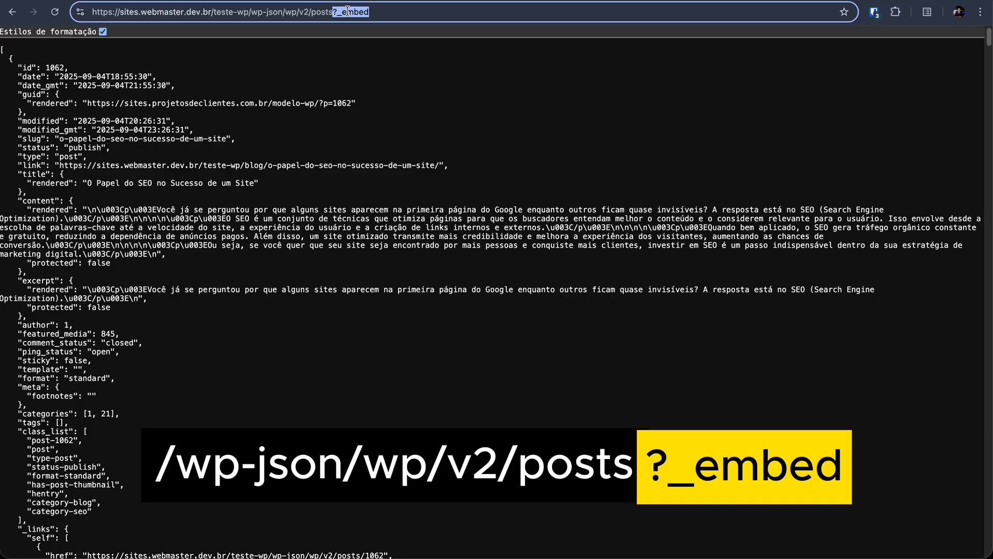
{"action": "left_click_drag", "start_coordinate": [332, 12], "coordinate": [252, 12]}
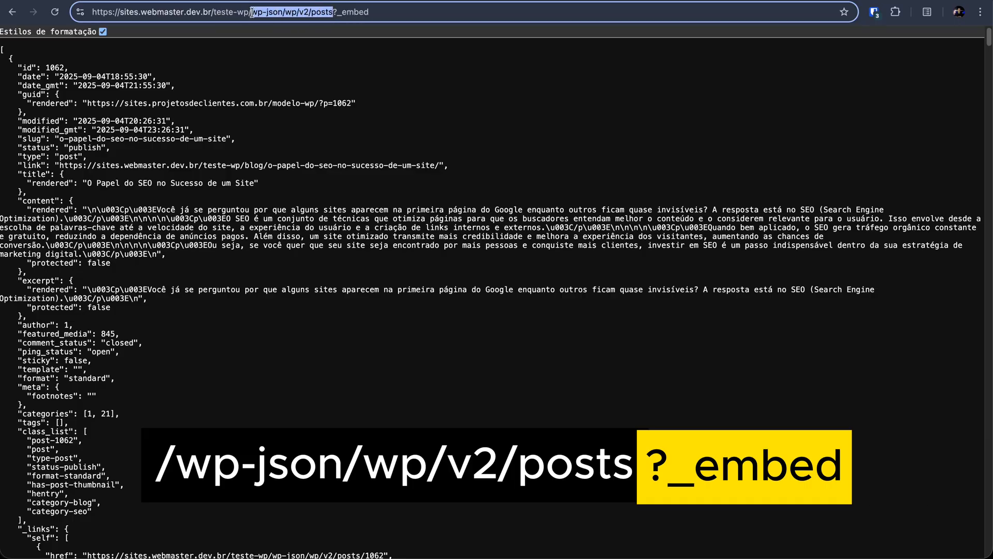
{"action": "left_click_drag", "start_coordinate": [334, 9], "coordinate": [397, 10]}
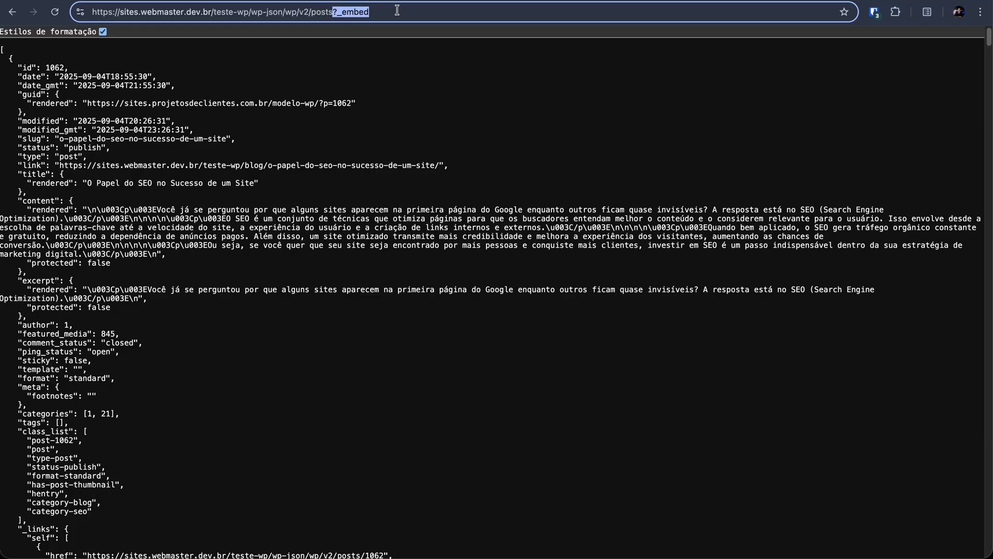
Step: Find the _embedded object of the first post in the JSON response
{"action": "left_click", "coordinate": [103, 158]}
{"action": "scroll", "coordinate": [93, 166], "scroll_direction": "down", "scroll_amount": 10}
{"action": "scroll", "coordinate": [67, 166], "scroll_direction": "down", "scroll_amount": 10}
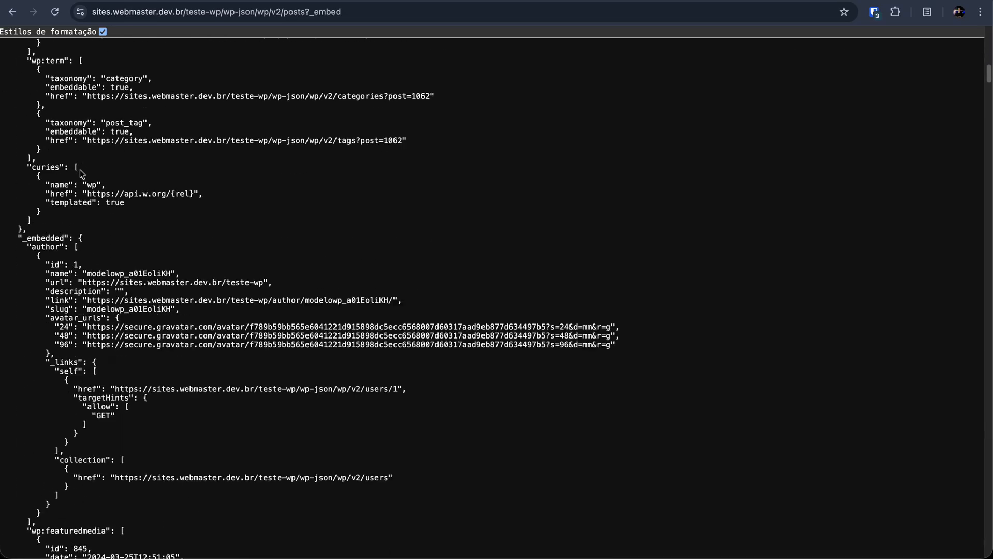
{"action": "left_click_drag", "start_coordinate": [23, 136], "coordinate": [80, 135]}
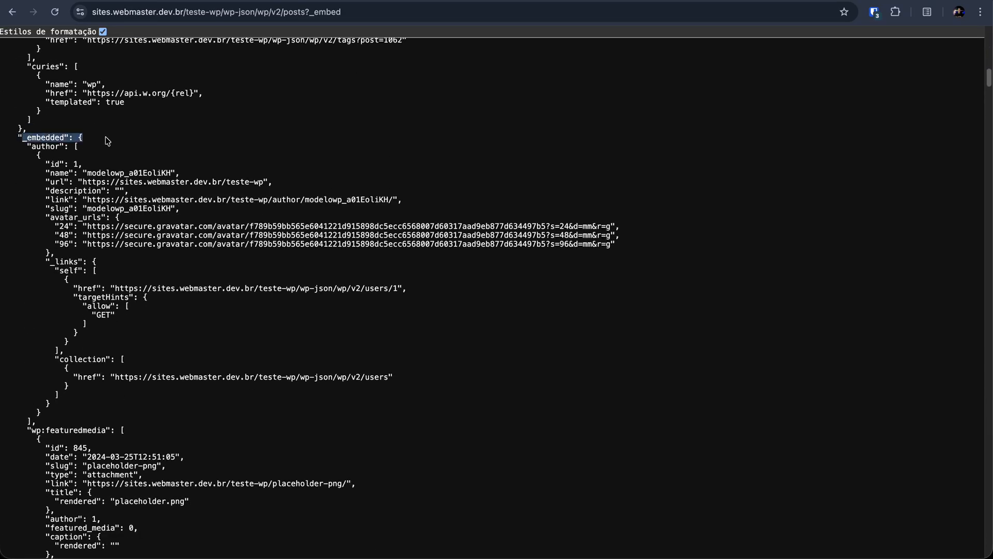
Step: Locate the wp:featuredmedia array inside the first post's _embedded object
{"action": "scroll", "coordinate": [122, 173], "scroll_direction": "down", "scroll_amount": 2}
{"action": "scroll", "coordinate": [130, 187], "scroll_direction": "down", "scroll_amount": 8}
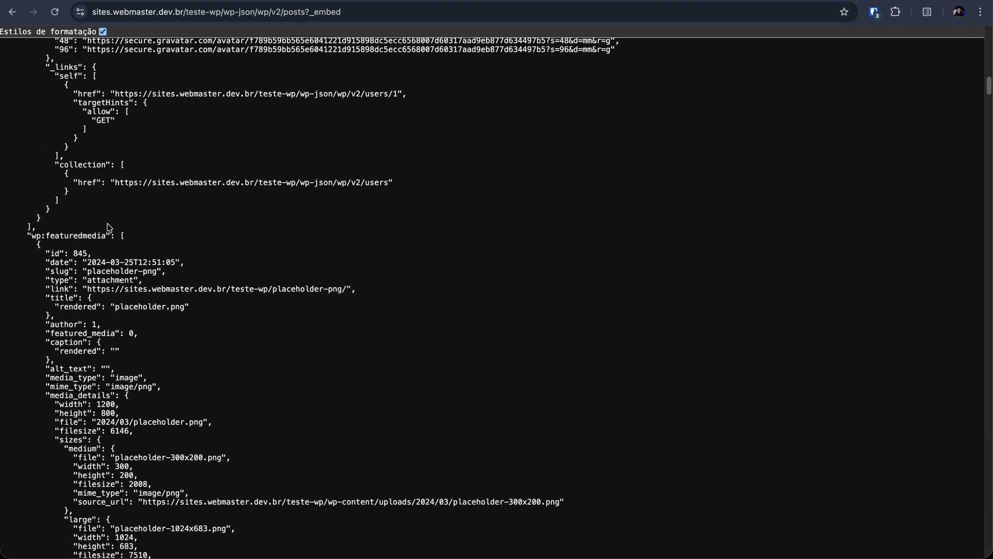
{"action": "scroll", "coordinate": [109, 227], "scroll_direction": "down", "scroll_amount": 1}
{"action": "left_click_drag", "start_coordinate": [27, 220], "coordinate": [121, 222]}
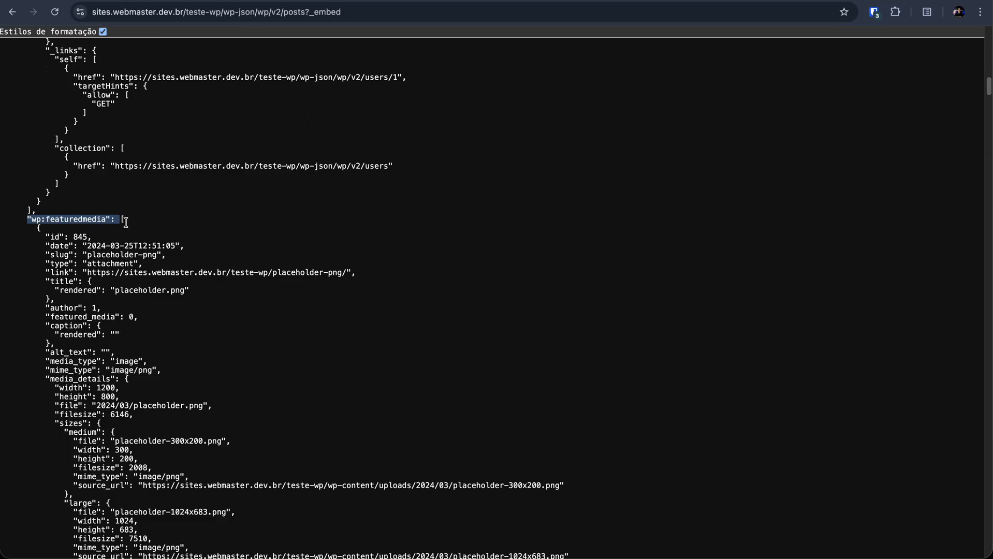
{"action": "double_click", "coordinate": [68, 219]}
{"action": "triple_click", "coordinate": [68, 219]}
{"action": "left_click", "coordinate": [56, 219], "text": "shift"}
{"action": "scroll", "coordinate": [113, 222], "scroll_direction": "down", "scroll_amount": 5}
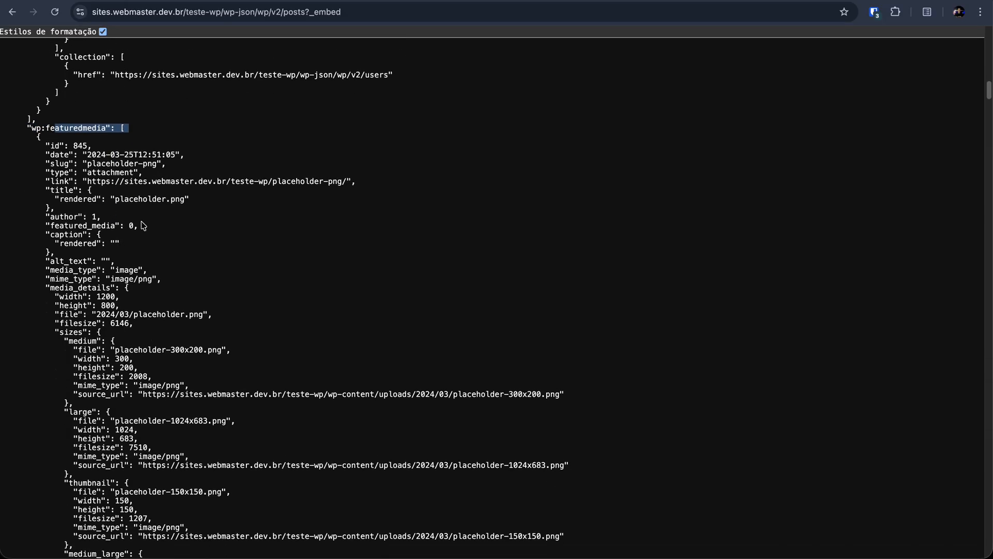
Step: Examine the featured image's sizes and their source_url values from medium to full
{"action": "scroll", "coordinate": [142, 226], "scroll_direction": "down", "scroll_amount": 2}
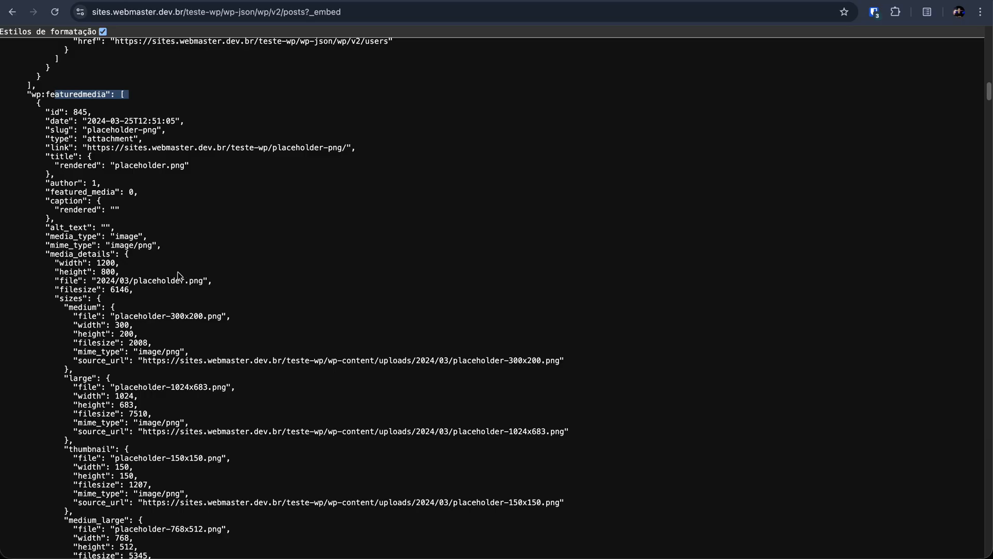
{"action": "scroll", "coordinate": [178, 275], "scroll_direction": "down", "scroll_amount": 3}
{"action": "triple_click", "coordinate": [394, 299]}
{"action": "scroll", "coordinate": [231, 306], "scroll_direction": "down", "scroll_amount": 5}
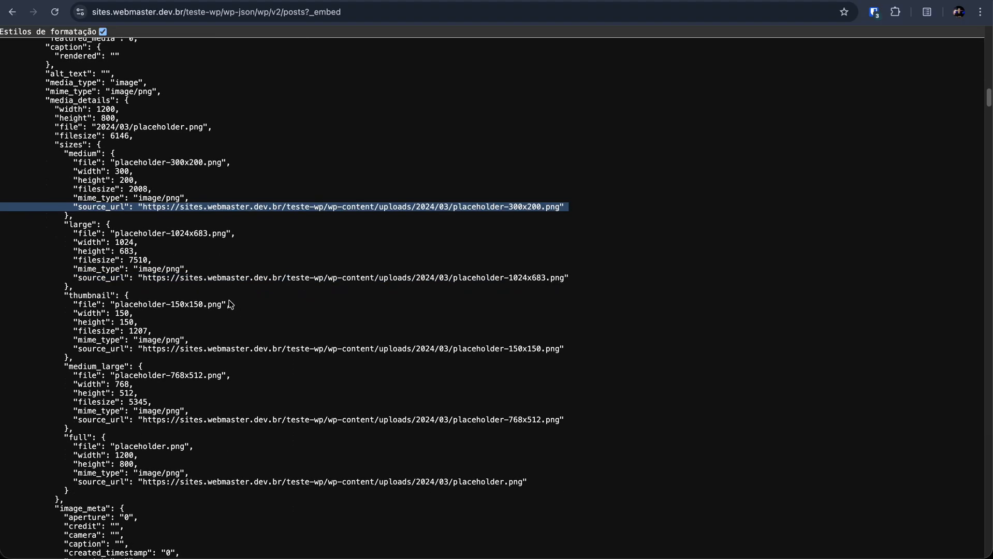
{"action": "scroll", "coordinate": [230, 304], "scroll_direction": "down", "scroll_amount": 8}
{"action": "double_click", "coordinate": [76, 284]}
{"action": "left_click", "coordinate": [520, 330]}
{"action": "left_click_drag", "start_coordinate": [519, 330], "coordinate": [155, 331]}
{"action": "scroll", "coordinate": [151, 330], "scroll_direction": "up", "scroll_amount": 20}
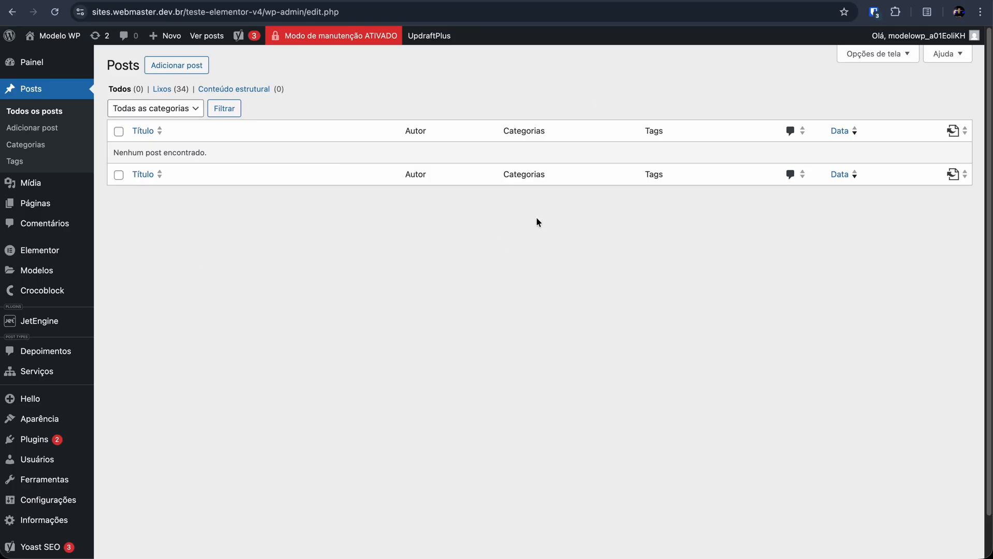
Step: Enable the Rest API Listings module in the JetEngine dashboard and save the module settings
{"action": "scroll", "coordinate": [500, 245], "scroll_direction": "down", "scroll_amount": 1}
{"action": "scroll", "coordinate": [216, 241], "scroll_direction": "down", "scroll_amount": 1}
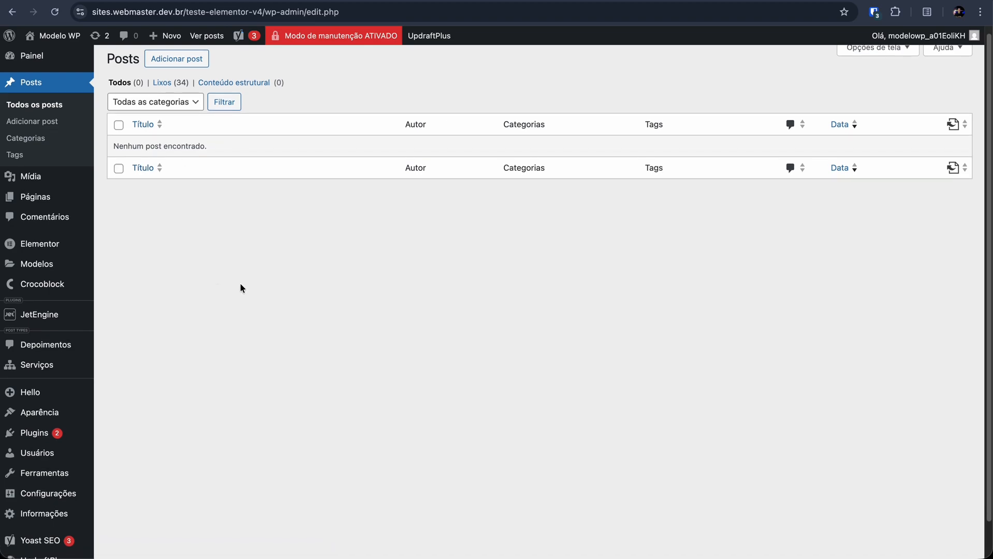
{"action": "left_click", "coordinate": [34, 319]}
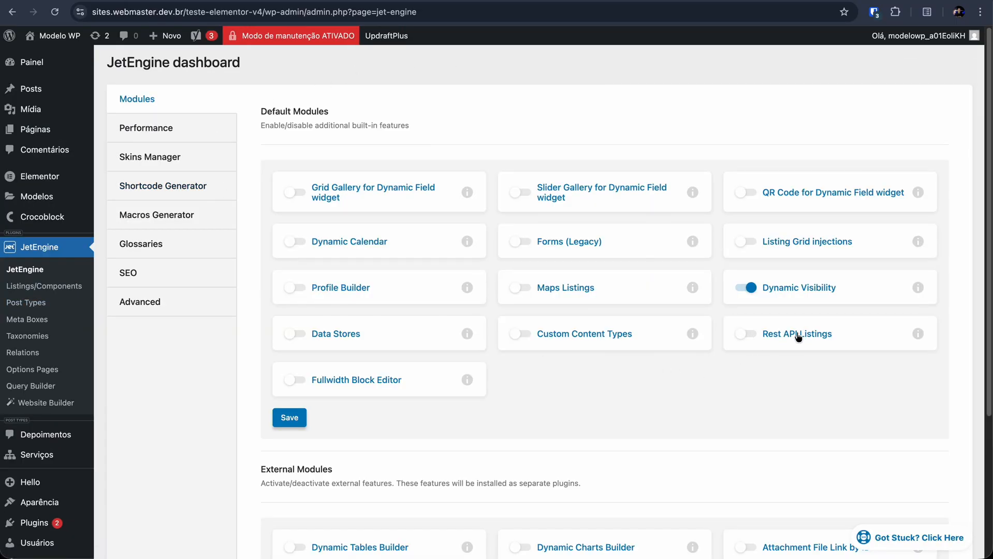
{"action": "left_click", "coordinate": [748, 339]}
{"action": "left_click", "coordinate": [290, 418]}
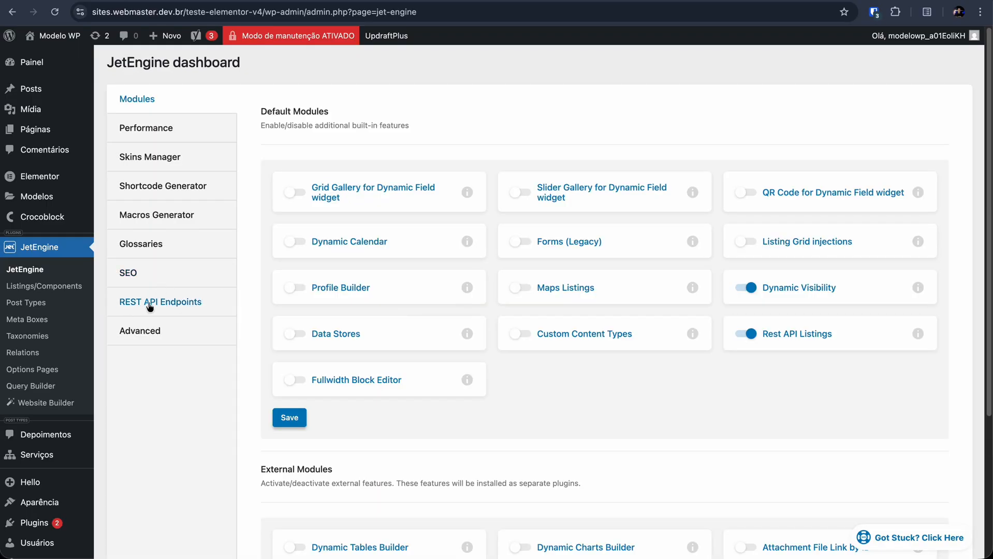
Step: Create a new JetEngine REST API endpoint and name it Posts WP
{"action": "left_click", "coordinate": [178, 308]}
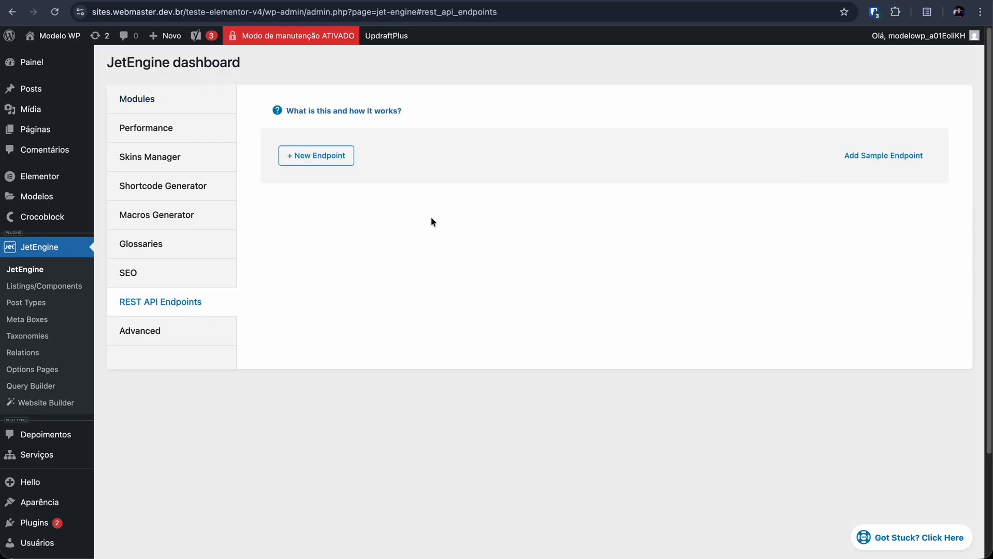
{"action": "left_click", "coordinate": [317, 156]}
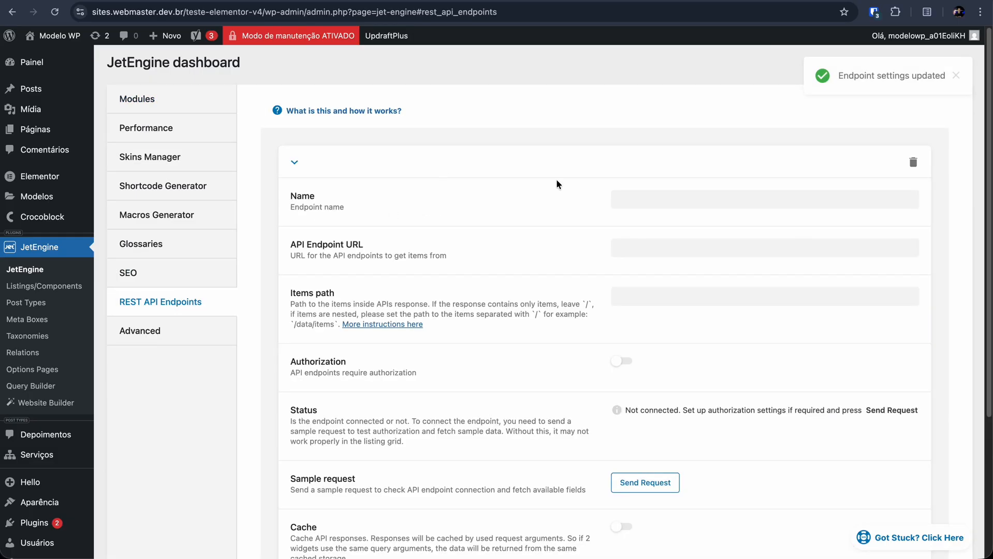
{"action": "left_click", "coordinate": [676, 205]}
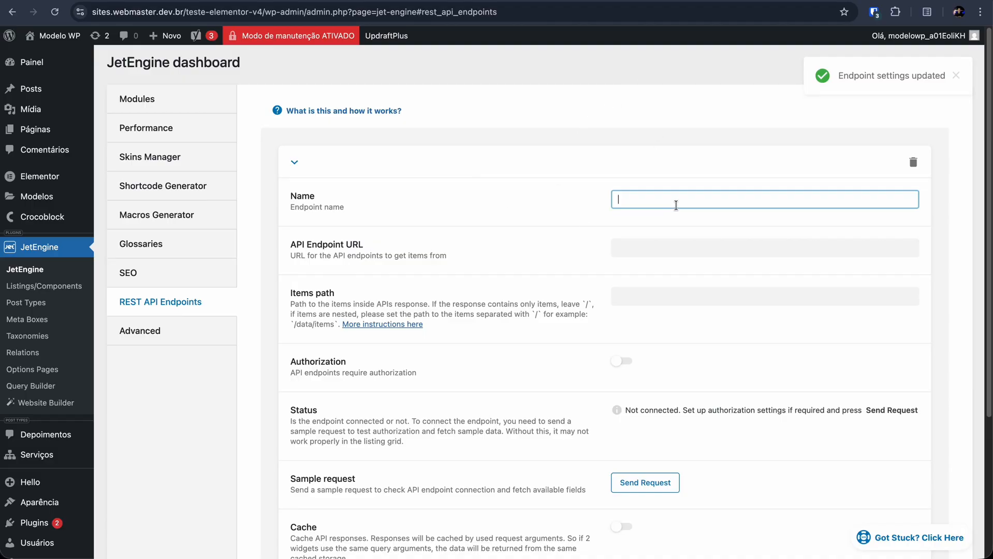
{"action": "type", "text": "Posts WP"}
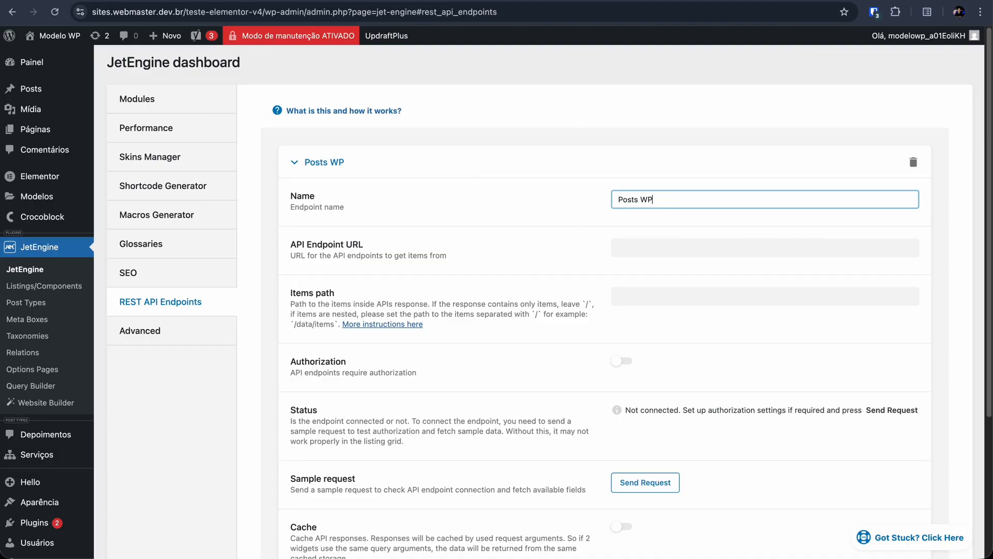
{"action": "type", "text": " Teste"}
{"action": "left_click", "coordinate": [636, 248]}
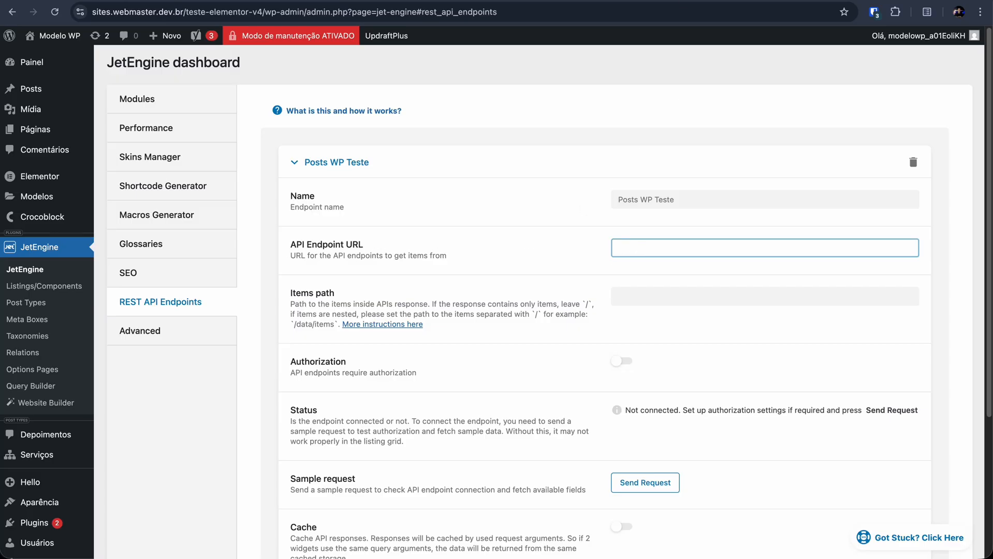
{"action": "key", "text": "ctrl+Tab"}
{"action": "left_click", "coordinate": [356, 16]}
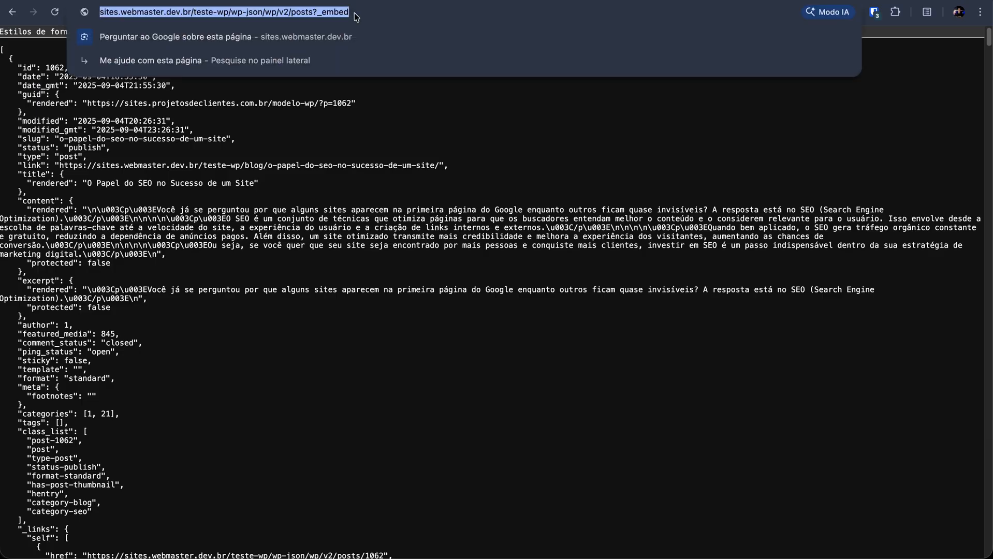
{"action": "key", "text": "ctrl+c"}
{"action": "key", "text": "ctrl+shift+Tab"}
{"action": "key", "text": "ctrl+v"}
Step: Review the endpoint URL's wp-json/wp/v2/posts route and ?_embed parameter, along with the Items path and Authorization settings
{"action": "left_click_drag", "start_coordinate": [613, 249], "coordinate": [838, 247]}
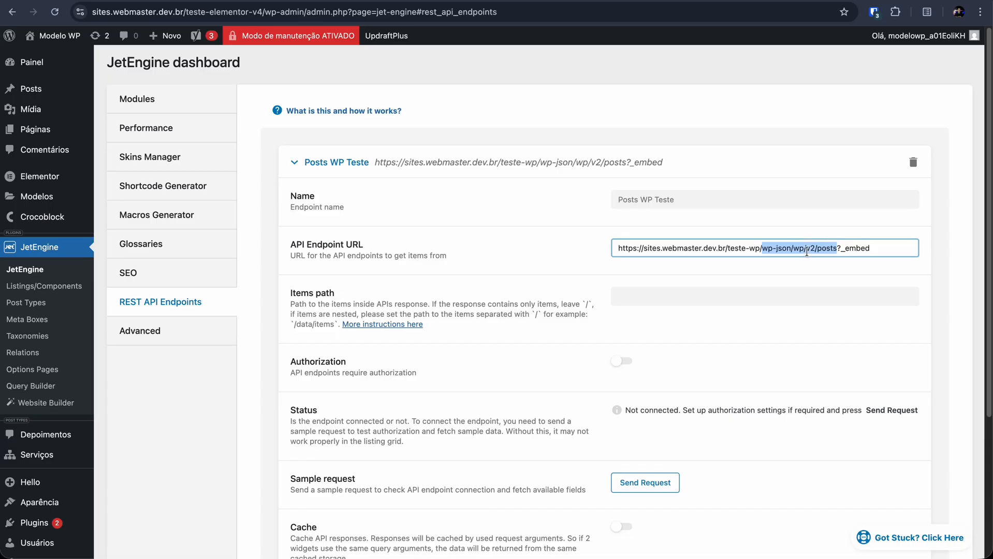
{"action": "double_click", "coordinate": [832, 248]}
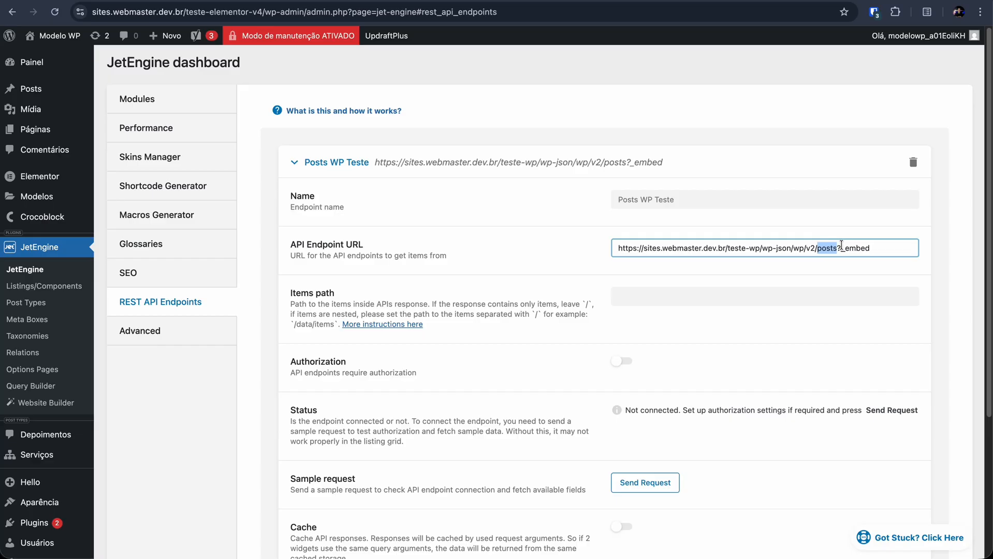
{"action": "left_click_drag", "start_coordinate": [838, 248], "coordinate": [884, 248]}
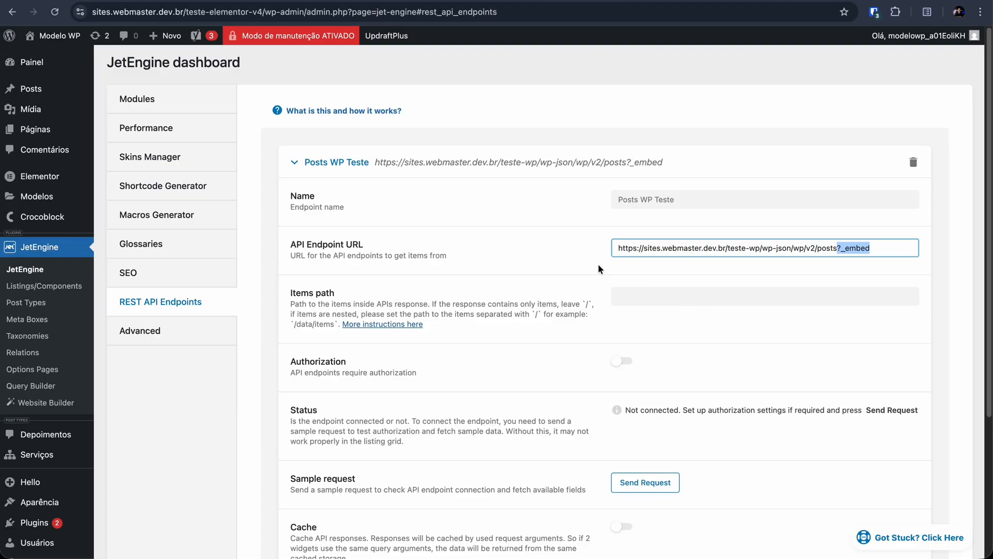
{"action": "left_click_drag", "start_coordinate": [291, 293], "coordinate": [332, 296]}
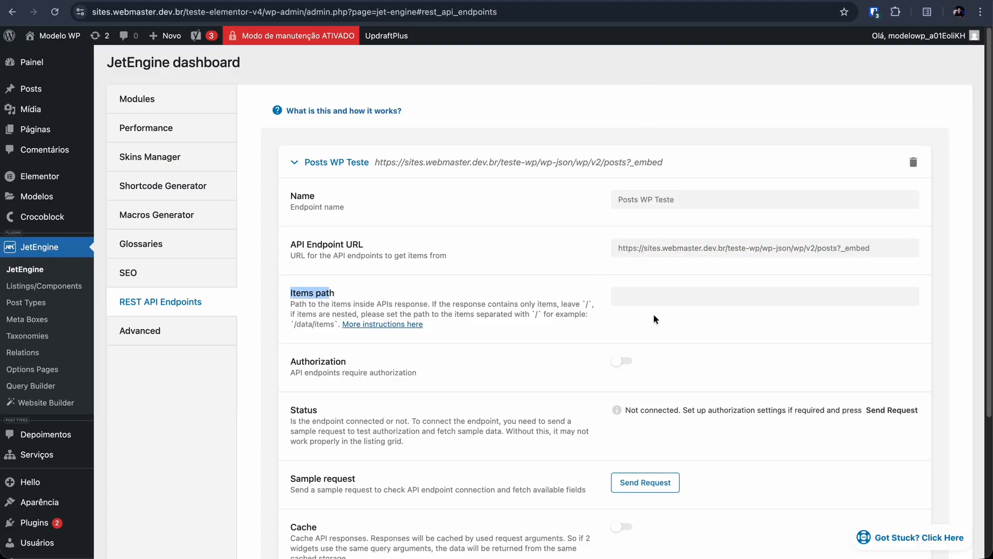
{"action": "left_click", "coordinate": [683, 302]}
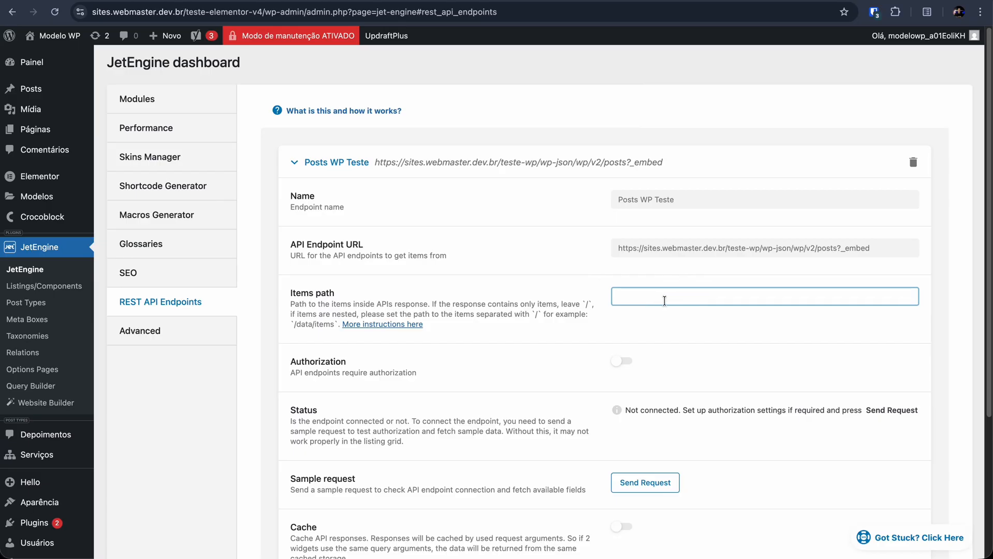
{"action": "scroll", "coordinate": [649, 299], "scroll_direction": "down", "scroll_amount": 3}
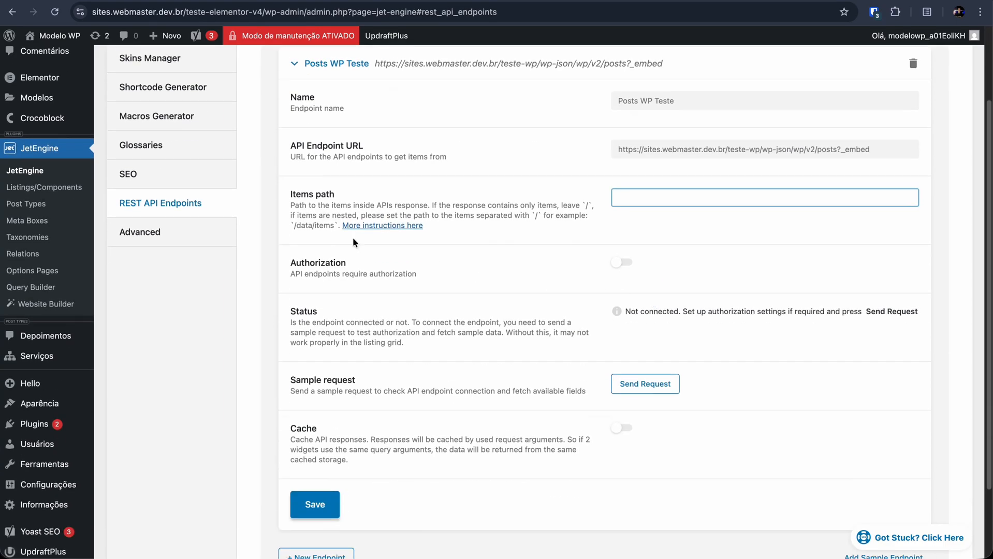
{"action": "double_click", "coordinate": [303, 226]}
{"action": "left_click", "coordinate": [669, 197]}
{"action": "left_click", "coordinate": [545, 284]}
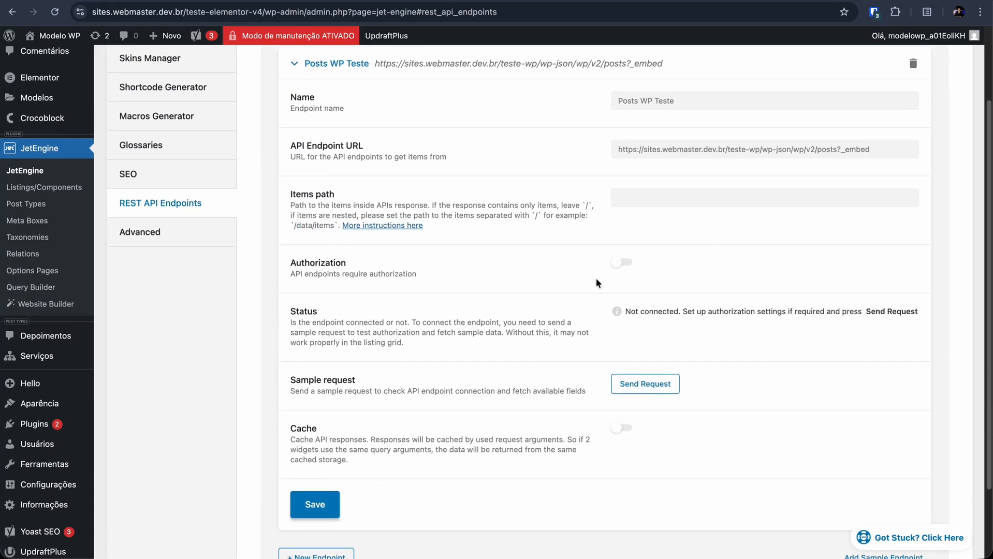
{"action": "left_click_drag", "start_coordinate": [423, 280], "coordinate": [262, 264]}
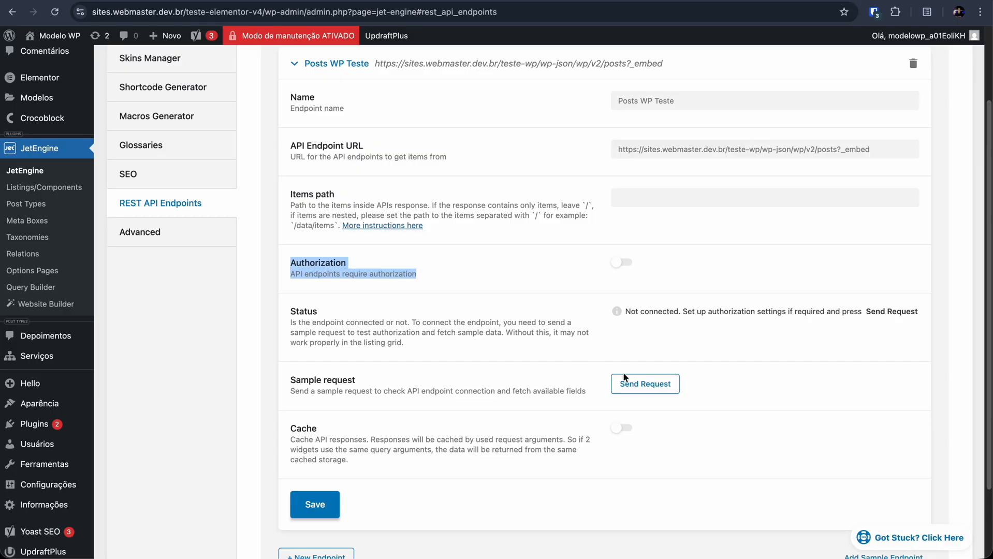
Step: Send a sample request to connect the Posts WP Teste endpoint and save its settings
{"action": "left_click", "coordinate": [644, 387]}
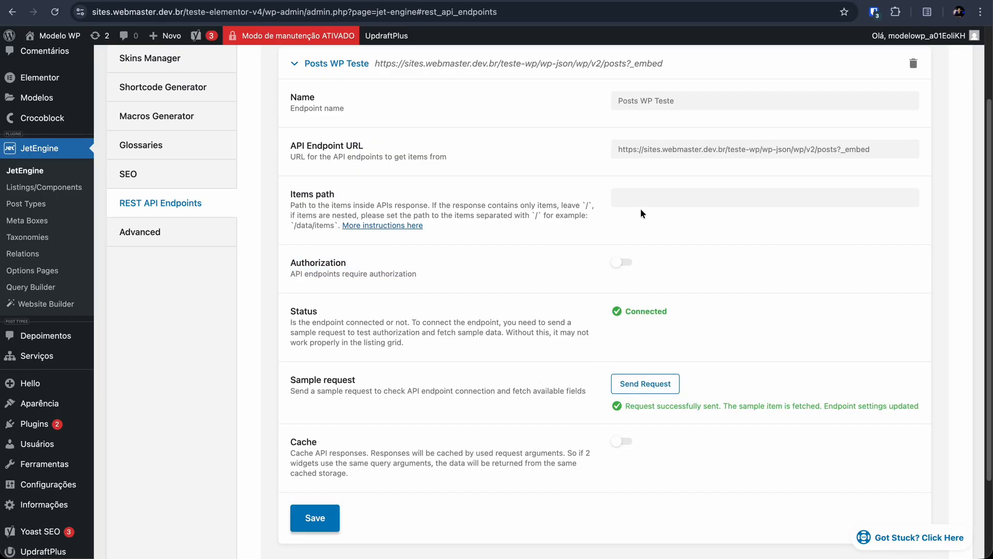
{"action": "scroll", "coordinate": [451, 422], "scroll_direction": "down", "scroll_amount": 1}
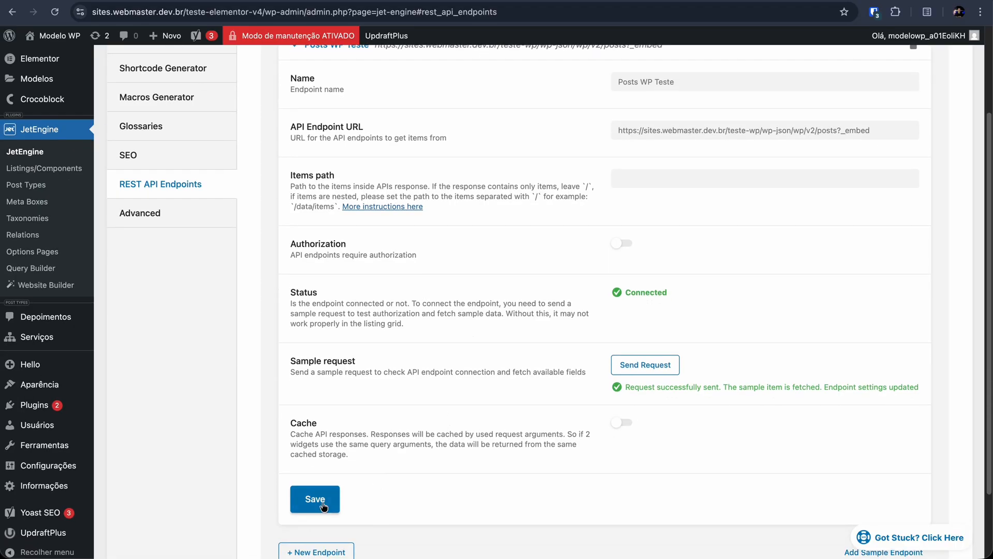
{"action": "left_click", "coordinate": [321, 503]}
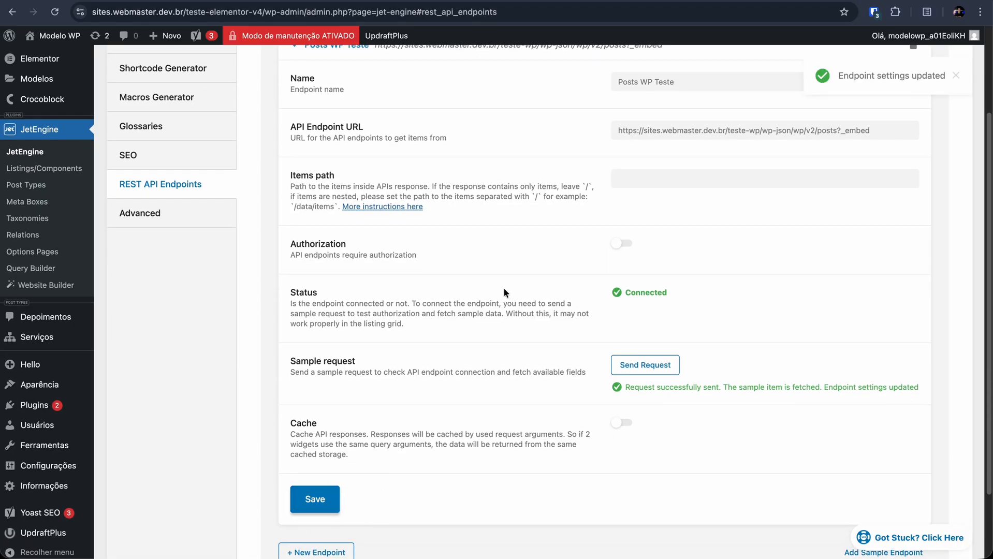
{"action": "scroll", "coordinate": [751, 181], "scroll_direction": "up", "scroll_amount": 1}
{"action": "left_click", "coordinate": [719, 165]}
{"action": "key", "text": "ctrl+a"}
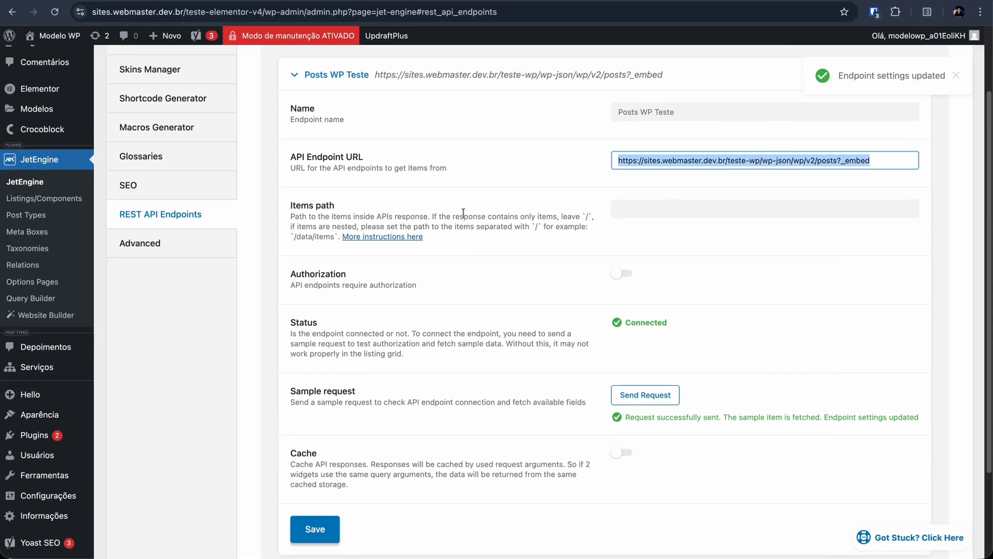
{"action": "scroll", "coordinate": [515, 259], "scroll_direction": "up", "scroll_amount": 3}
{"action": "left_click", "coordinate": [516, 260]}
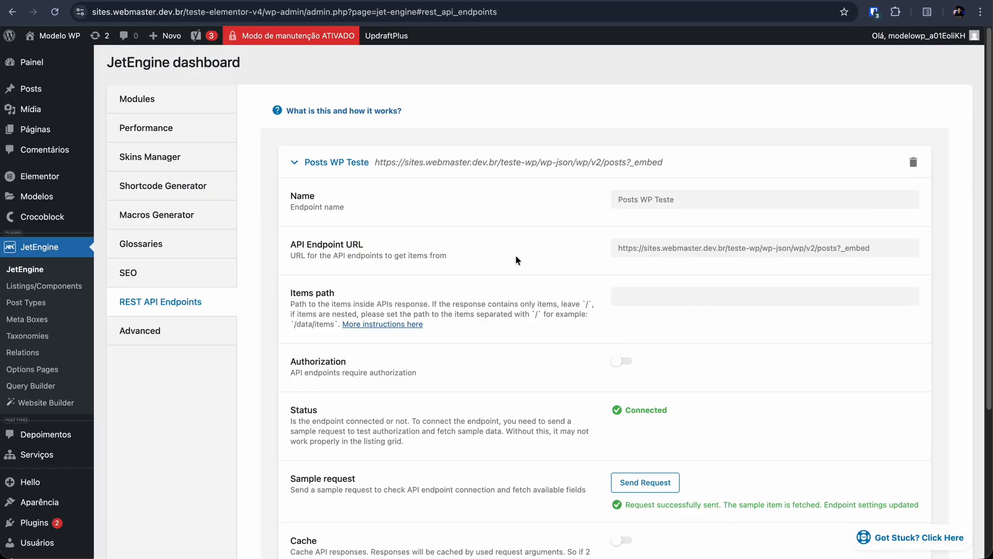
Step: Start a new JetEngine listing item with REST API Endpoint as its source and Posts WP Teste as its endpoint
{"action": "left_click", "coordinate": [23, 288]}
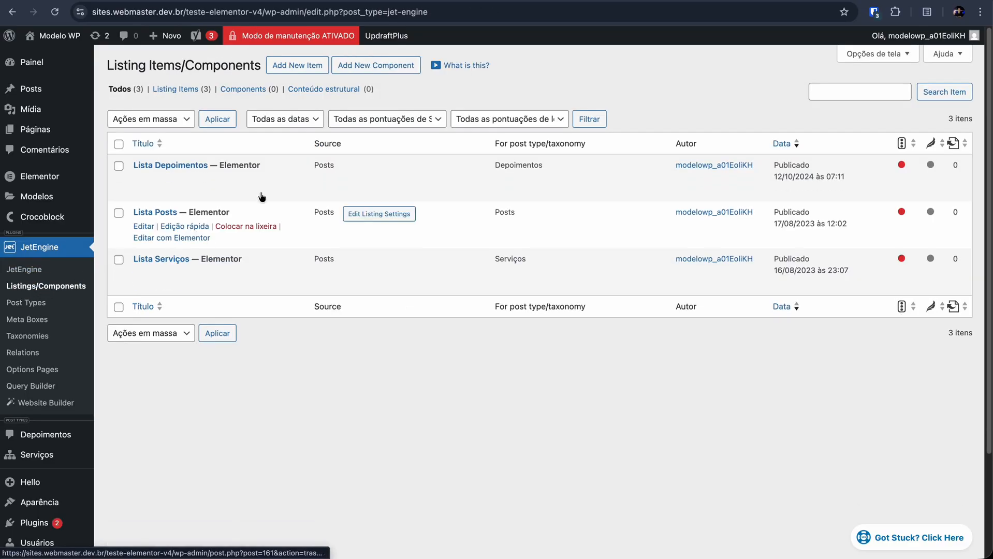
{"action": "left_click", "coordinate": [307, 67]}
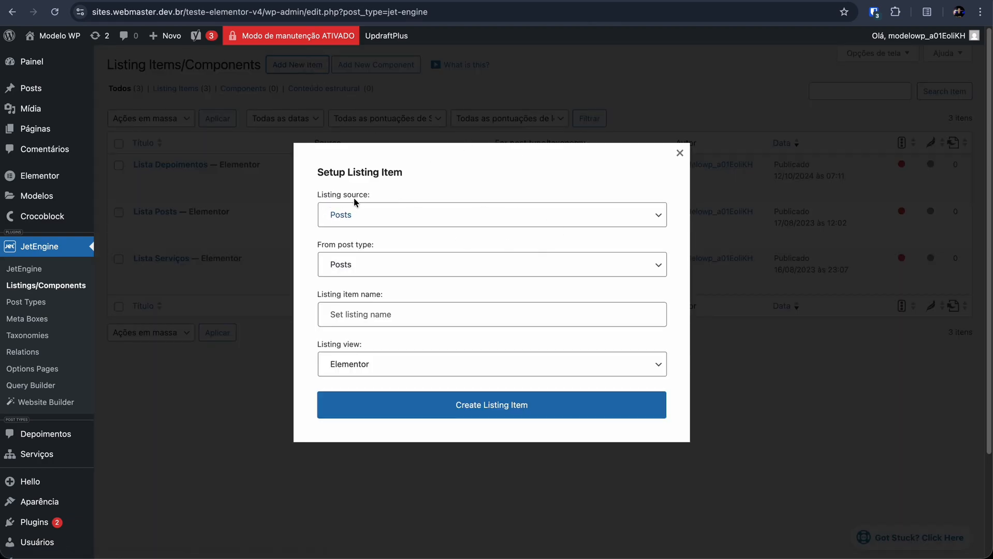
{"action": "left_click", "coordinate": [379, 218]}
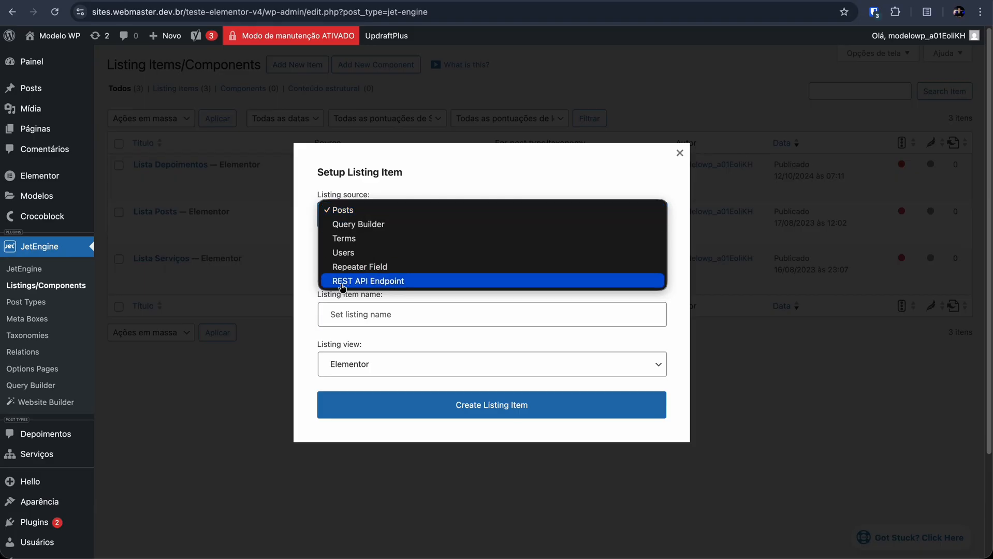
{"action": "left_click", "coordinate": [410, 286]}
{"action": "left_click", "coordinate": [414, 269]}
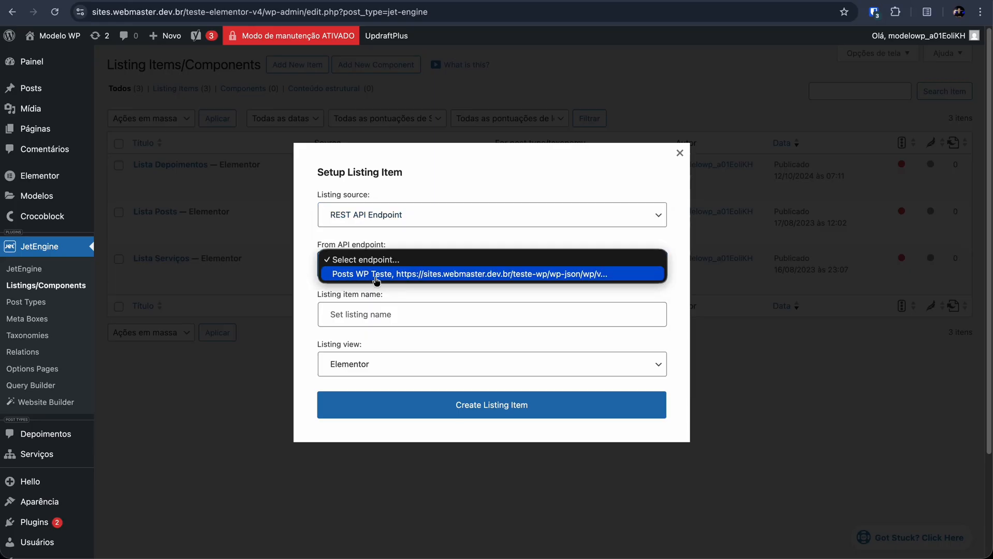
{"action": "left_click", "coordinate": [510, 283]}
Step: Name the listing item List Posts WP Teste, keep Elementor as its listing view, and create it
{"action": "left_click", "coordinate": [371, 315]}
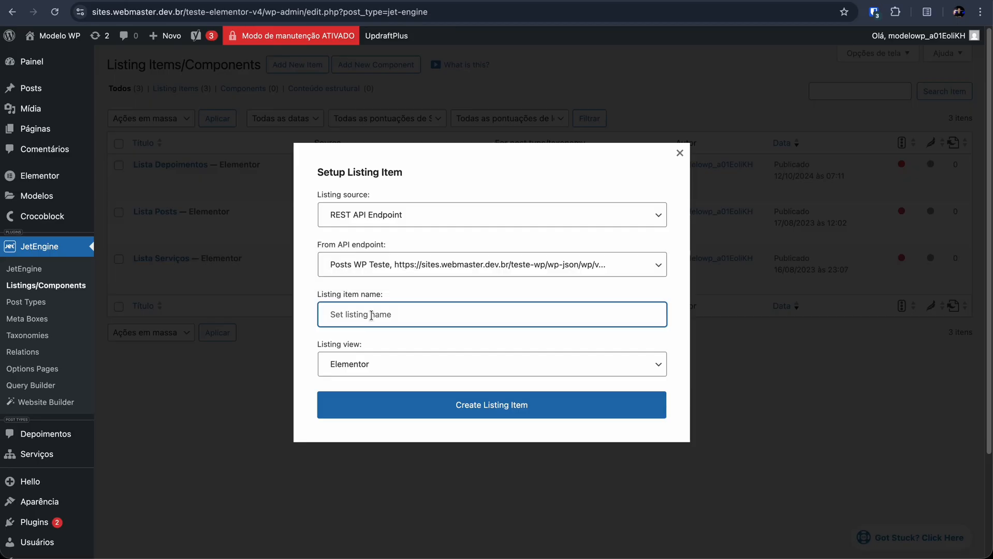
{"action": "type", "text": "List Posts WP Teste"}
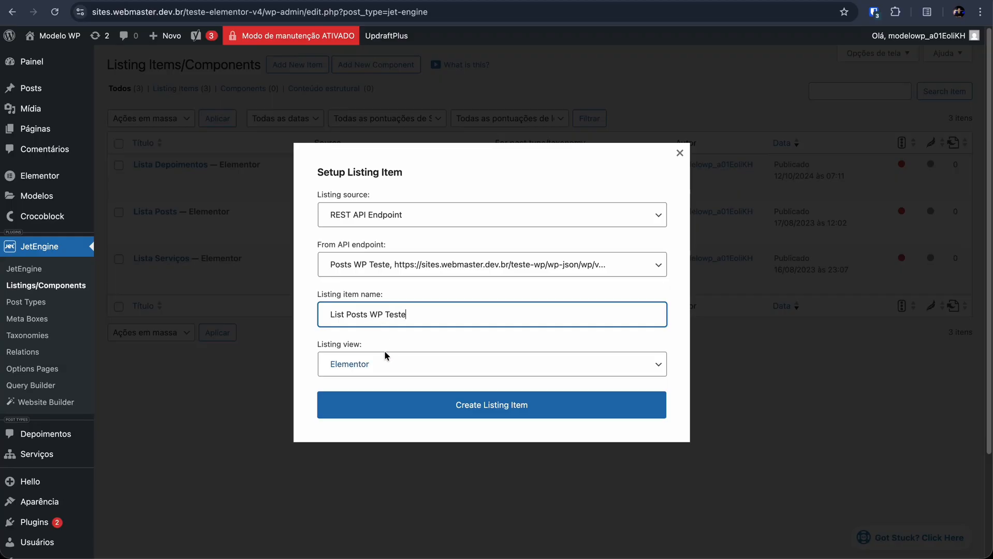
{"action": "left_click", "coordinate": [390, 364]}
{"action": "left_click", "coordinate": [390, 364]}
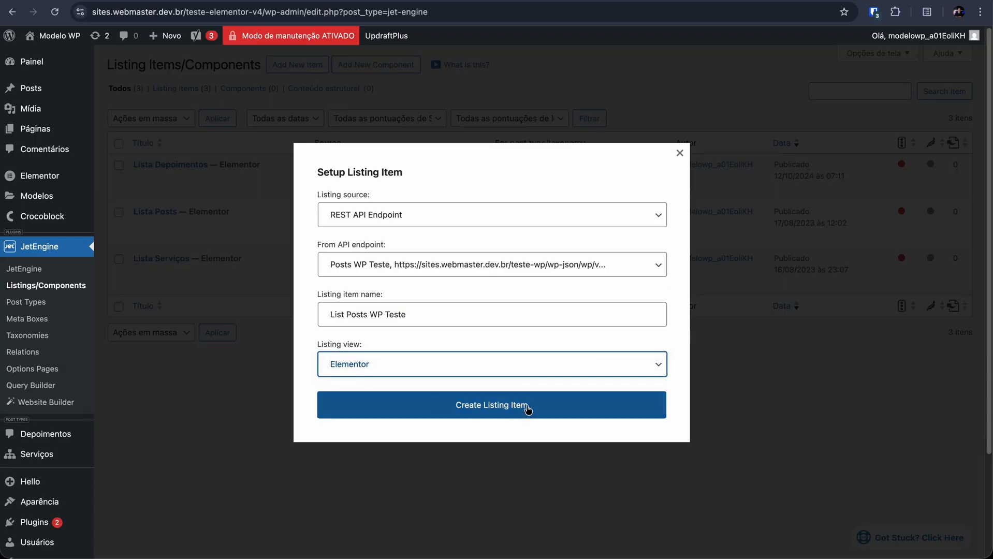
{"action": "left_click", "coordinate": [493, 411]}
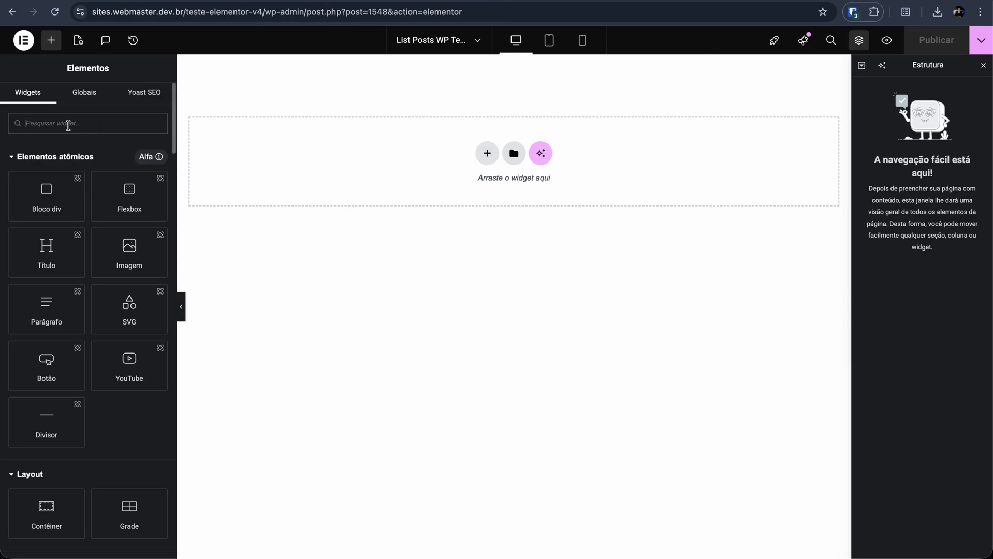
Step: Add an Image widget to the empty listing canvas and set its dynamic source to REST API Image
{"action": "type", "text": "ima"}
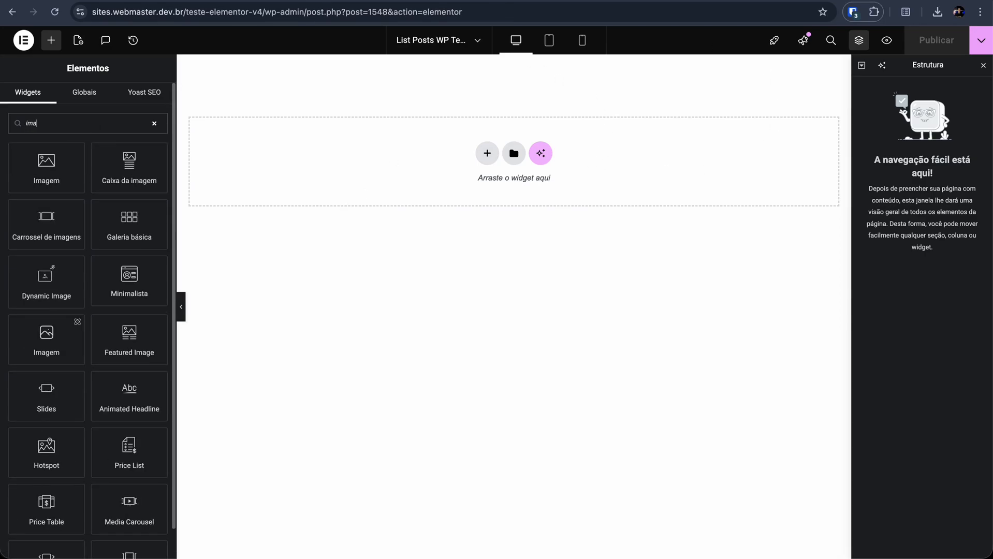
{"action": "left_click_drag", "start_coordinate": [61, 167], "coordinate": [451, 139]}
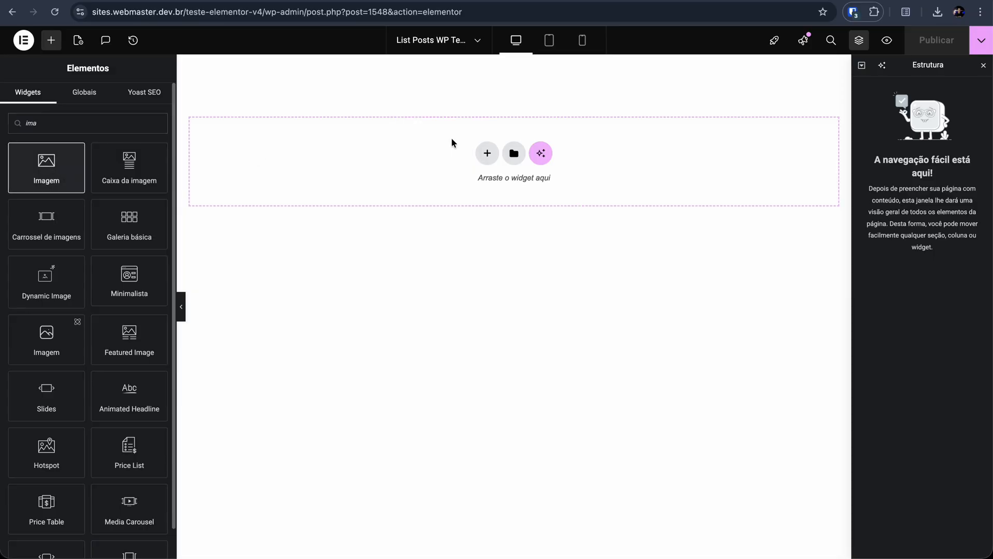
{"action": "mouse_move", "coordinate": [147, 234]}
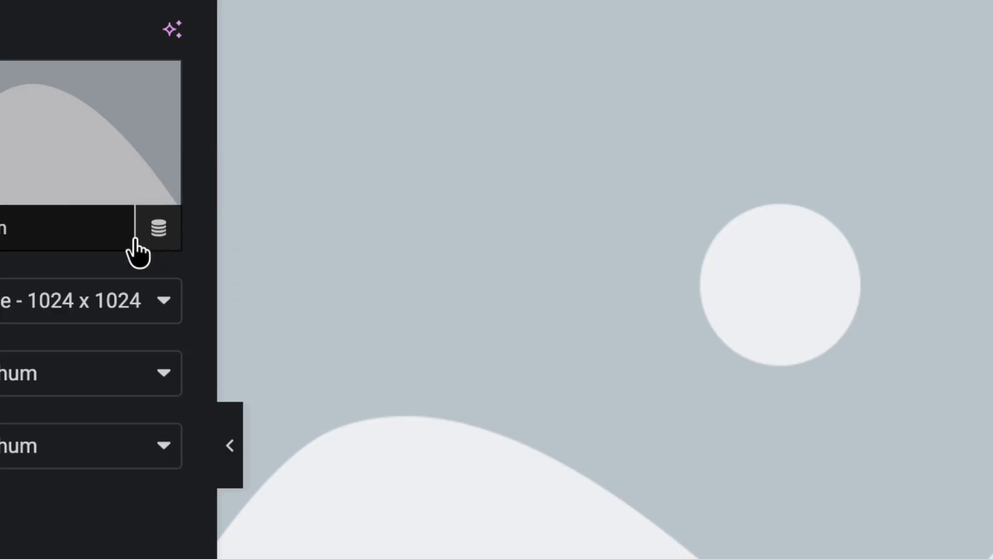
{"action": "left_click", "coordinate": [157, 234]}
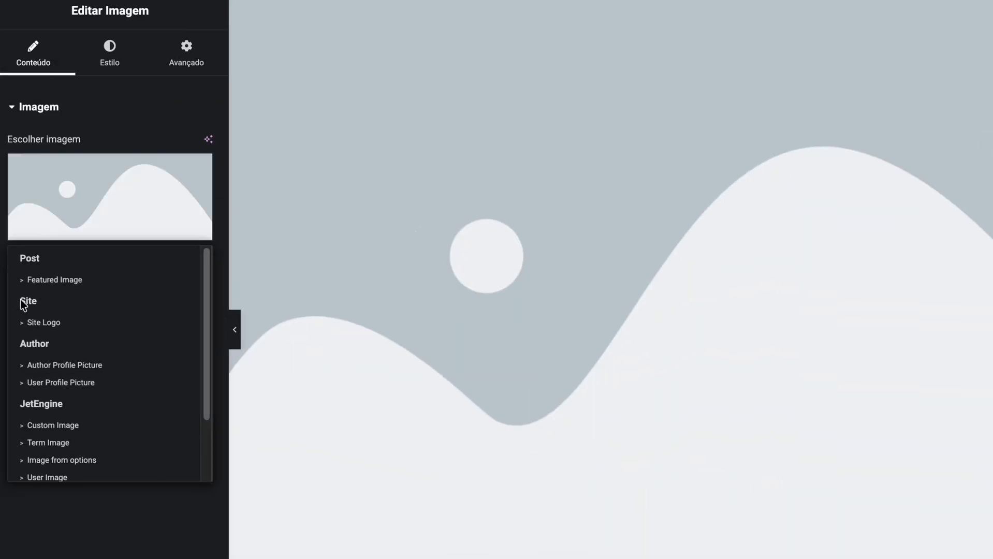
{"action": "scroll", "coordinate": [131, 444], "scroll_direction": "down", "scroll_amount": 3}
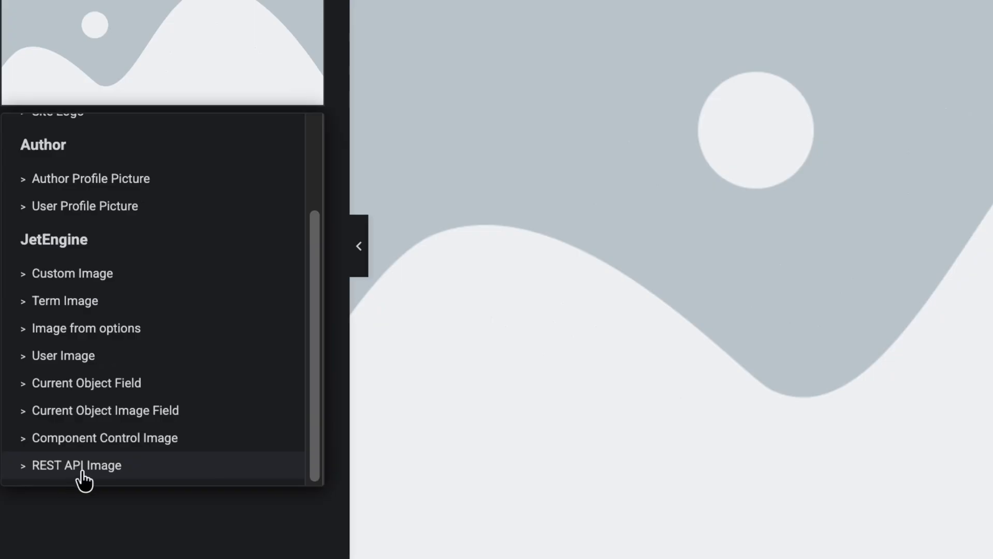
{"action": "left_click", "coordinate": [127, 473]}
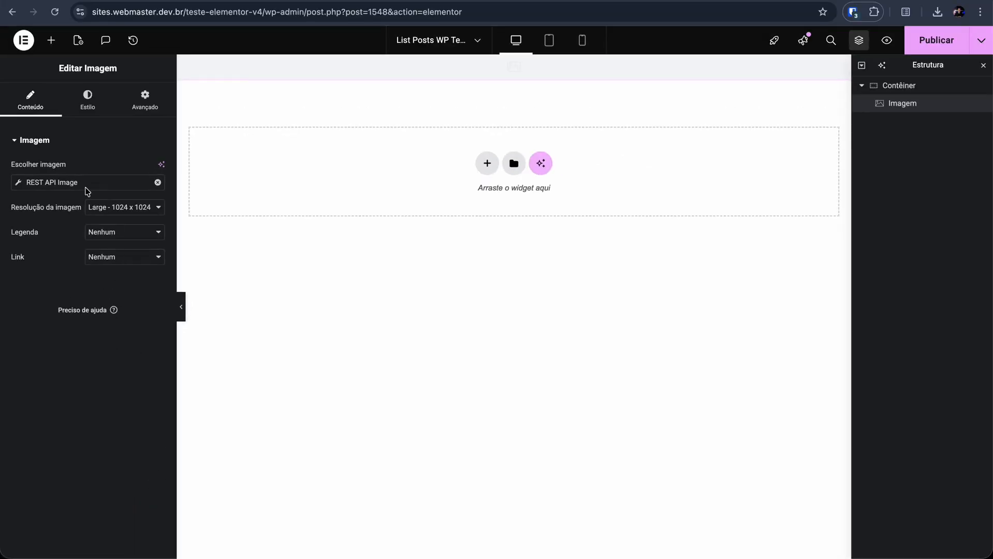
Step: Set the REST API Image source's field to _embedded
{"action": "left_click", "coordinate": [87, 188]}
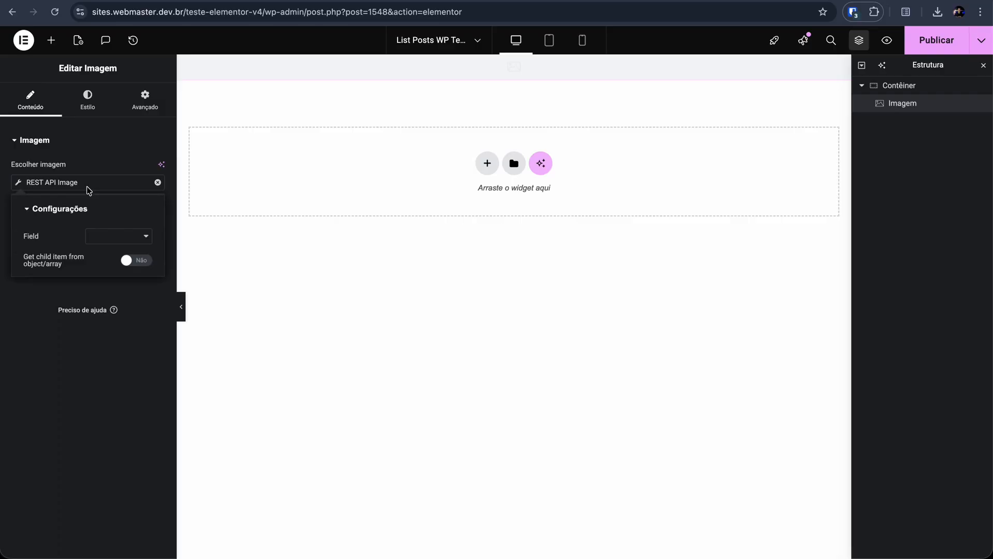
{"action": "left_click", "coordinate": [107, 236]}
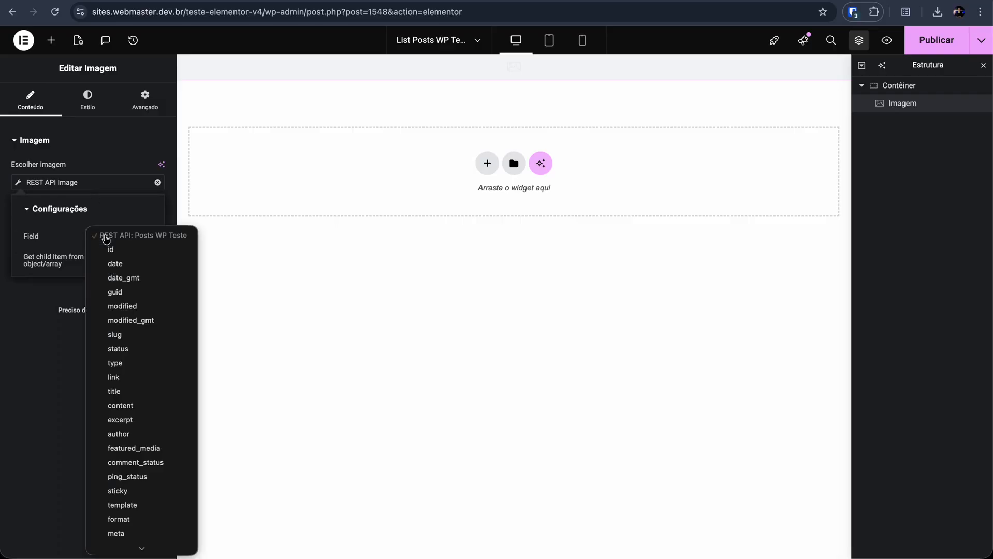
{"action": "scroll", "coordinate": [153, 288], "scroll_direction": "down", "scroll_amount": 3}
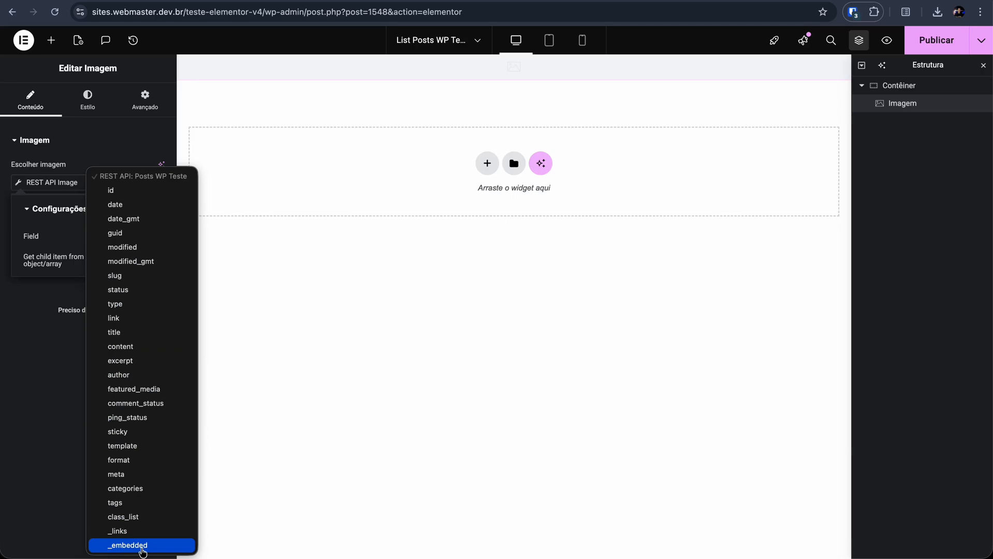
{"action": "left_click", "coordinate": [143, 550]}
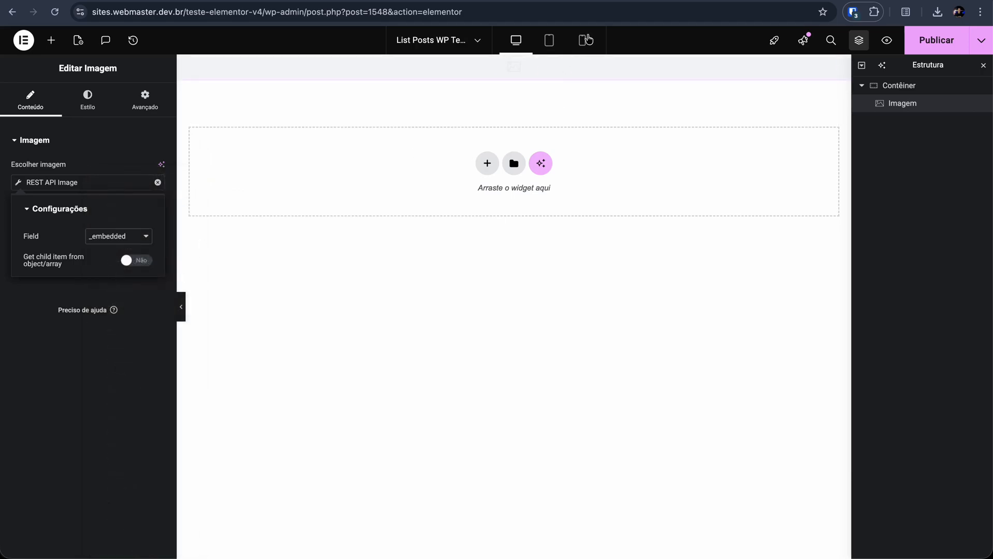
Step: Examine the first post's _embedded object in the JSON response, from its author array to wp:featuredmedia
{"action": "left_click", "coordinate": [554, 2]}
{"action": "left_click", "coordinate": [233, 197]}
{"action": "scroll", "coordinate": [250, 240], "scroll_direction": "down", "scroll_amount": 12}
{"action": "scroll", "coordinate": [205, 256], "scroll_direction": "down", "scroll_amount": 6}
{"action": "double_click", "coordinate": [43, 169]}
{"action": "scroll", "coordinate": [50, 205], "scroll_direction": "up", "scroll_amount": 3}
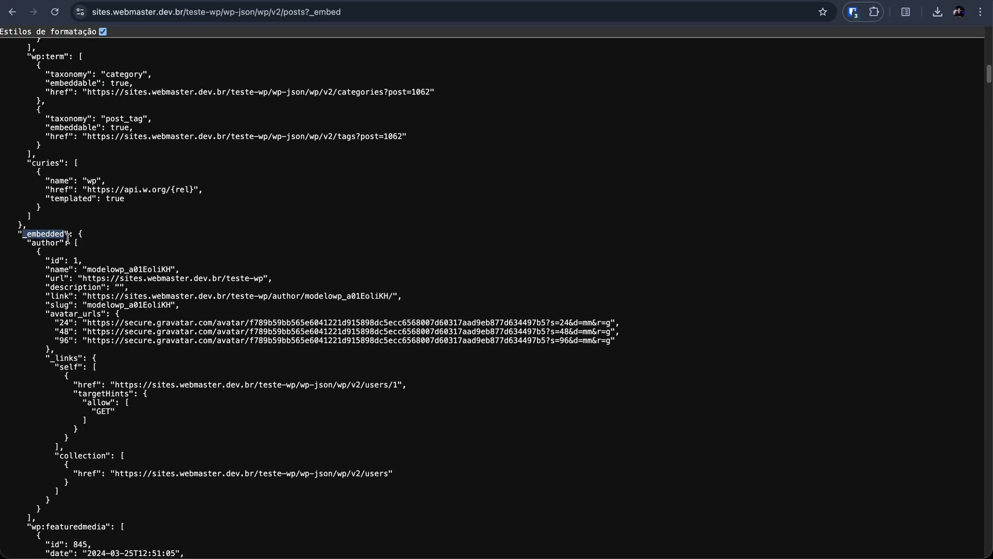
{"action": "left_click_drag", "start_coordinate": [28, 243], "coordinate": [278, 543]}
{"action": "scroll", "coordinate": [153, 254], "scroll_direction": "down", "scroll_amount": 5}
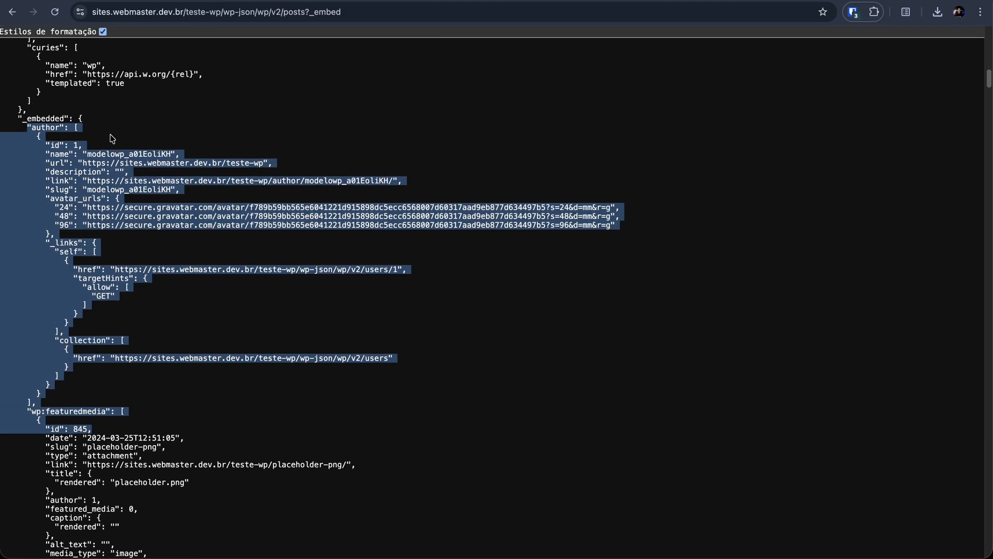
Step: Locate the wp:featuredmedia array in the first post's _embedded object and copy its key name
{"action": "double_click", "coordinate": [43, 129]}
{"action": "scroll", "coordinate": [64, 183], "scroll_direction": "down", "scroll_amount": 5}
{"action": "double_click", "coordinate": [67, 304]}
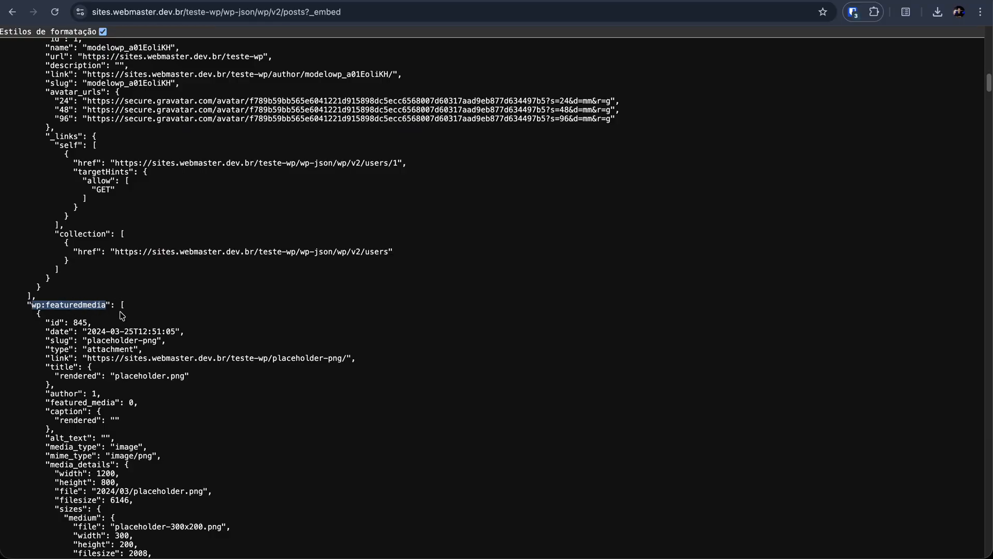
{"action": "scroll", "coordinate": [130, 315], "scroll_direction": "down", "scroll_amount": 3}
{"action": "scroll", "coordinate": [37, 244], "scroll_direction": "up", "scroll_amount": 7}
{"action": "scroll", "coordinate": [37, 244], "scroll_direction": "up", "scroll_amount": 1}
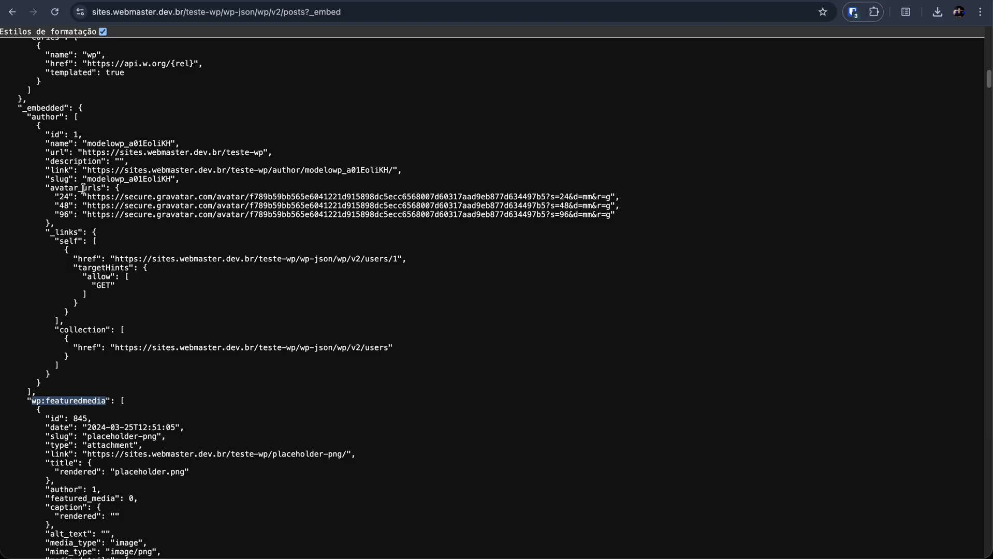
{"action": "double_click", "coordinate": [80, 108]}
{"action": "scroll", "coordinate": [105, 341], "scroll_direction": "down", "scroll_amount": 3}
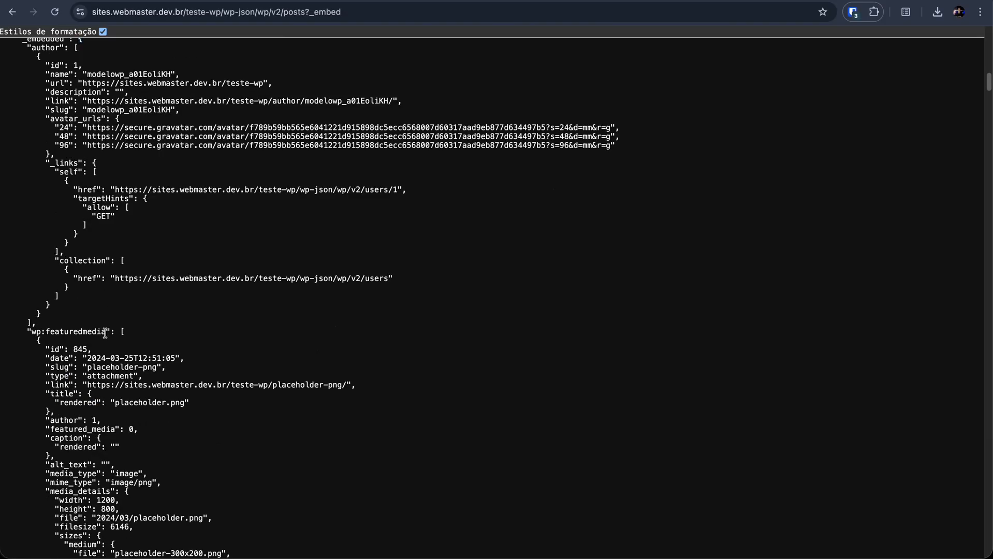
{"action": "left_click_drag", "start_coordinate": [106, 333], "coordinate": [28, 334]}
{"action": "key", "text": "ctrl+c"}
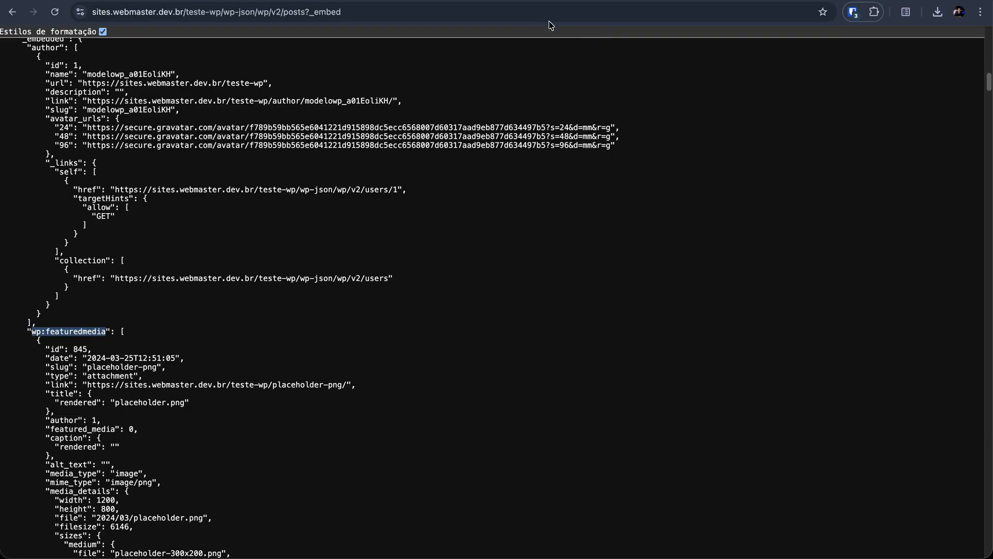
Step: In Elementor, enable getting a child item from the object/array and set the child item name to wp:featuredmedia
{"action": "left_click", "coordinate": [440, 1]}
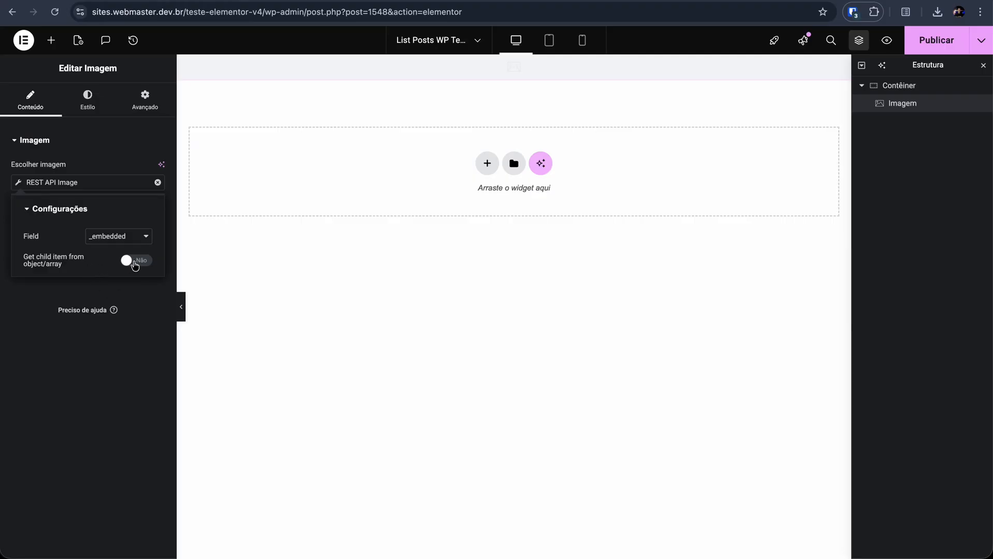
{"action": "left_click", "coordinate": [135, 262]}
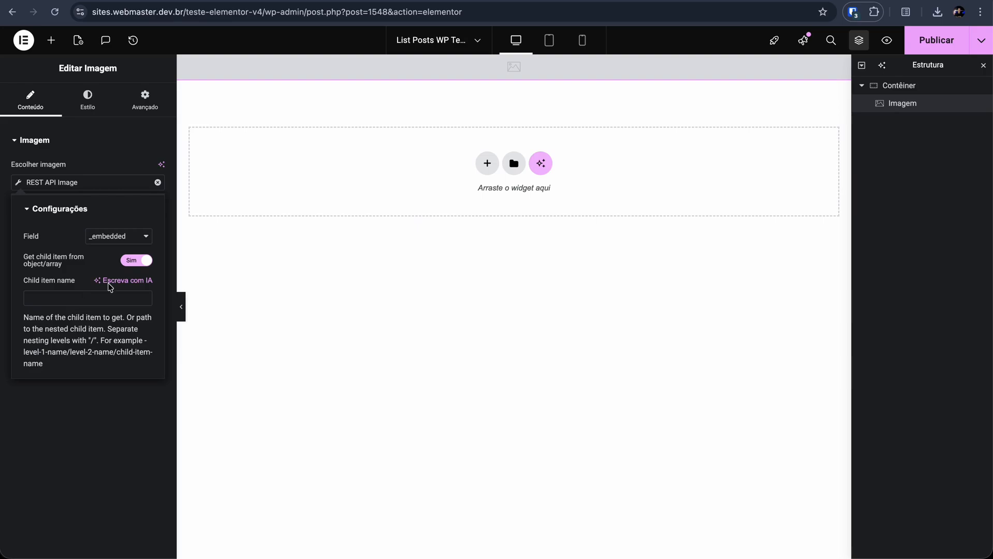
{"action": "left_click", "coordinate": [126, 236]}
{"action": "left_click", "coordinate": [130, 236]}
{"action": "key", "text": "ctrl+v"}
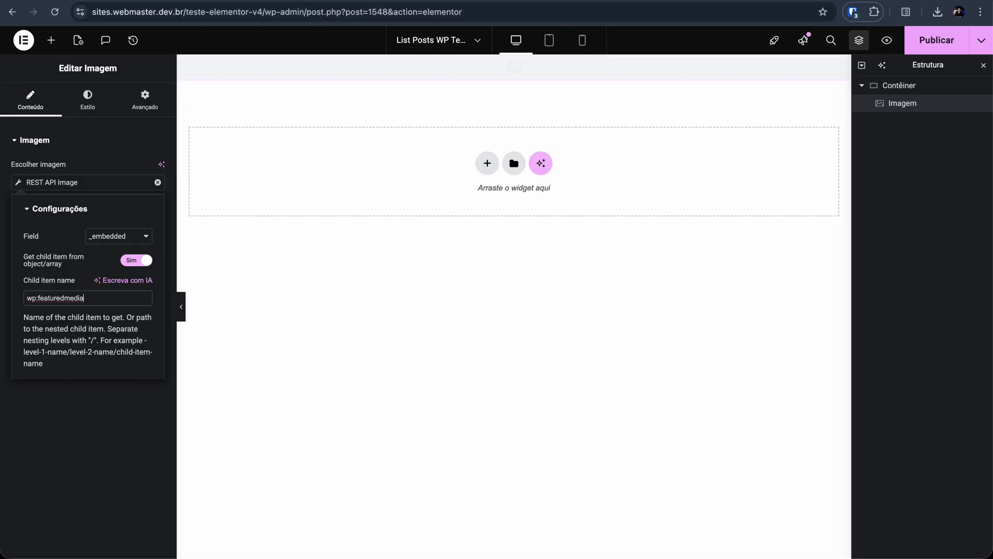
Step: Examine how the wp:featuredmedia array and its first object are structured in the JSON response
{"action": "left_click", "coordinate": [585, 1]}
{"action": "scroll", "coordinate": [137, 327], "scroll_direction": "down", "scroll_amount": 2}
{"action": "scroll", "coordinate": [130, 245], "scroll_direction": "down", "scroll_amount": 1}
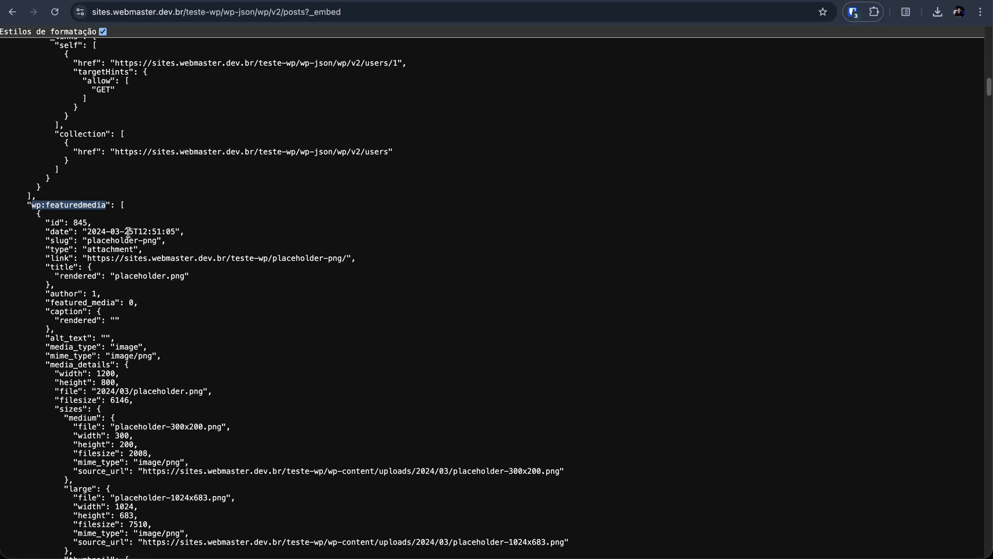
{"action": "left_click_drag", "start_coordinate": [121, 201], "coordinate": [125, 201]}
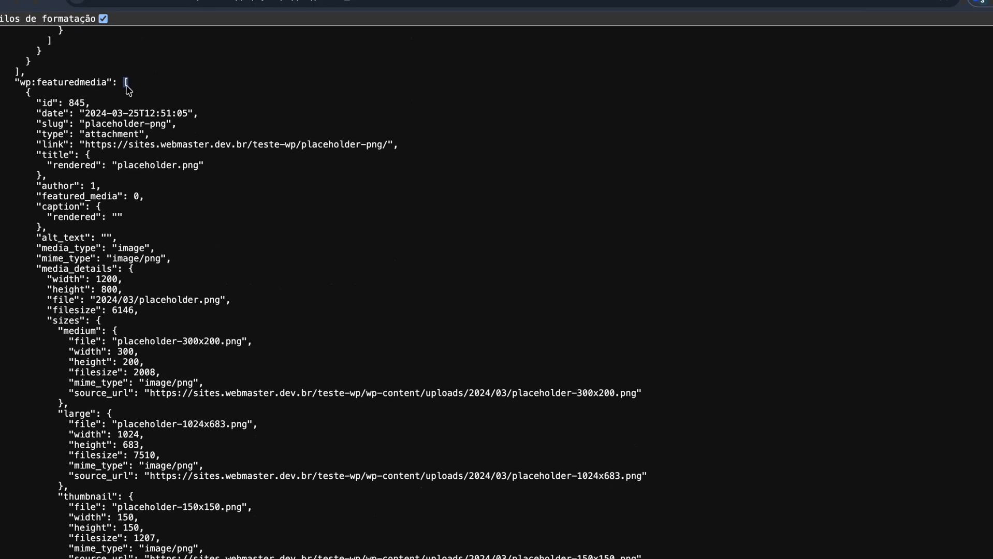
{"action": "scroll", "coordinate": [133, 79], "scroll_direction": "down", "scroll_amount": 1}
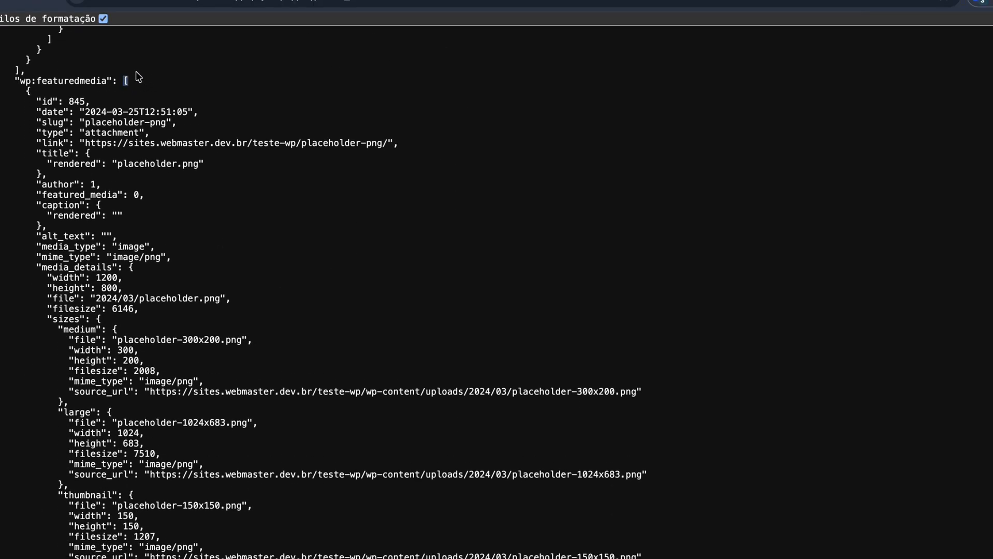
{"action": "left_click_drag", "start_coordinate": [23, 90], "coordinate": [232, 450]}
{"action": "left_click", "coordinate": [209, 206]}
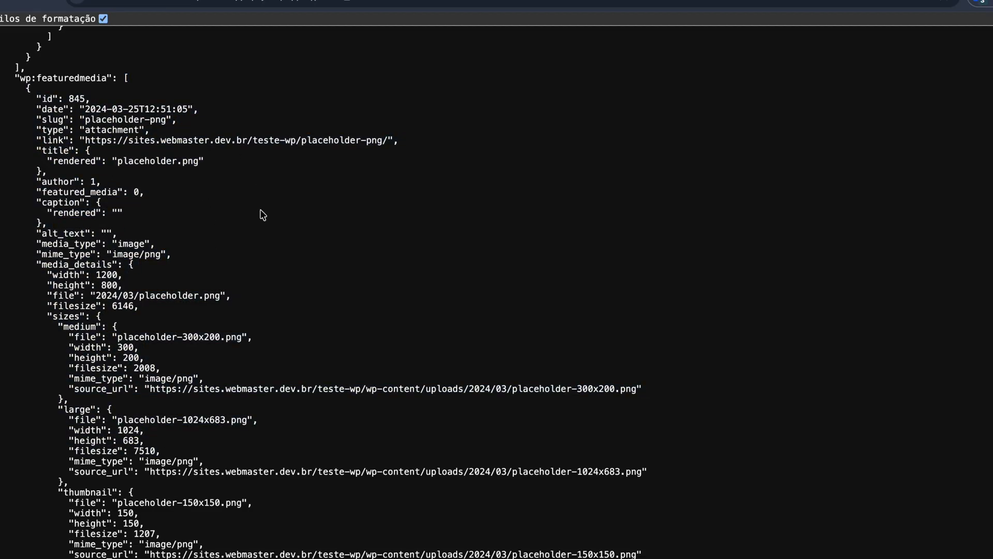
Step: Copy the entire JSON response into an untitled file in VS Code and set its language mode to JSON
{"action": "key", "text": "ctrl+a"}
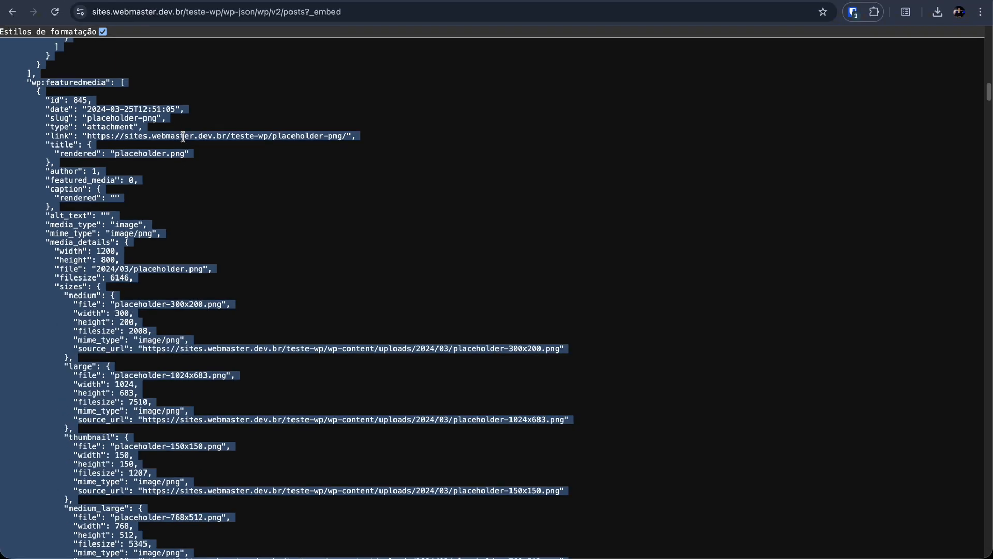
{"action": "key", "text": "super+space"}
{"action": "key", "text": "Escape"}
{"action": "left_click", "coordinate": [183, 139]}
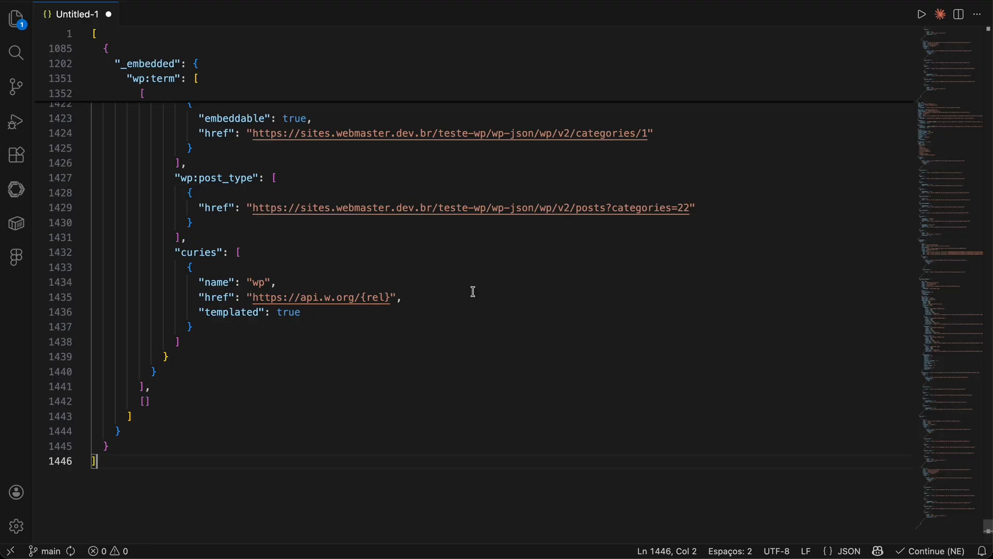
{"action": "left_click", "coordinate": [843, 552]}
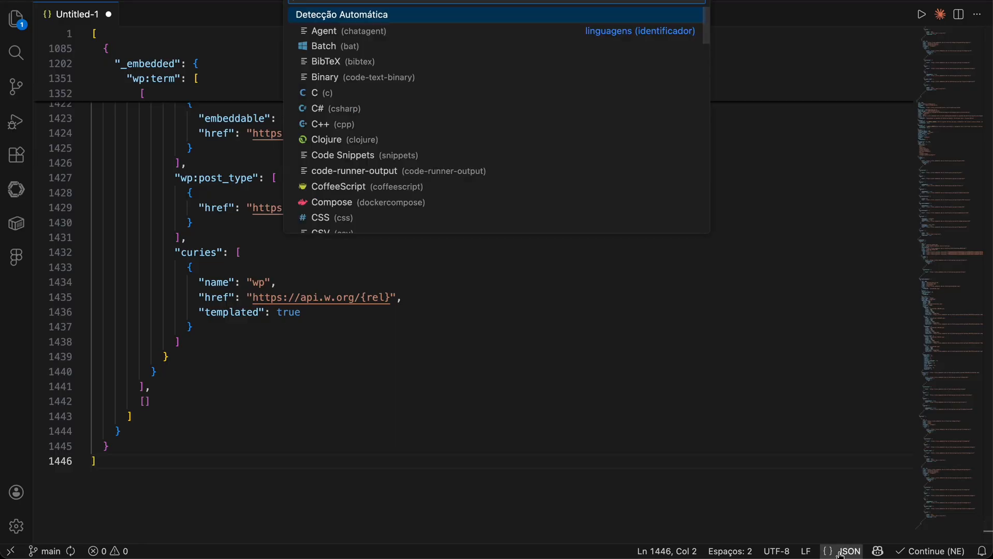
{"action": "type", "text": "json"}
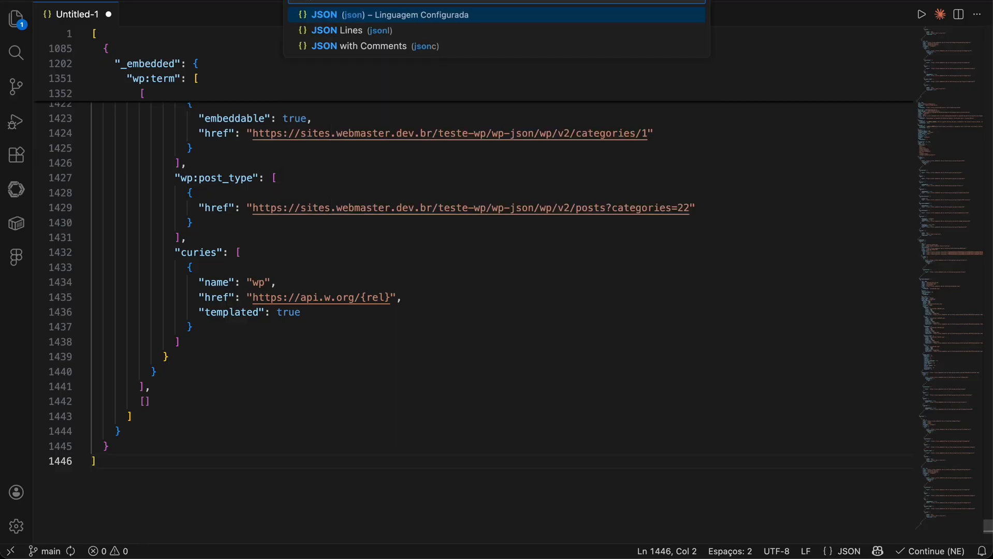
{"action": "key", "text": "Return"}
Step: Examine the first post's _embedded object in the code editor, folding and unfolding the wp:featuredmedia array to check its extent
{"action": "scroll", "coordinate": [510, 150], "scroll_direction": "up", "scroll_amount": 10}
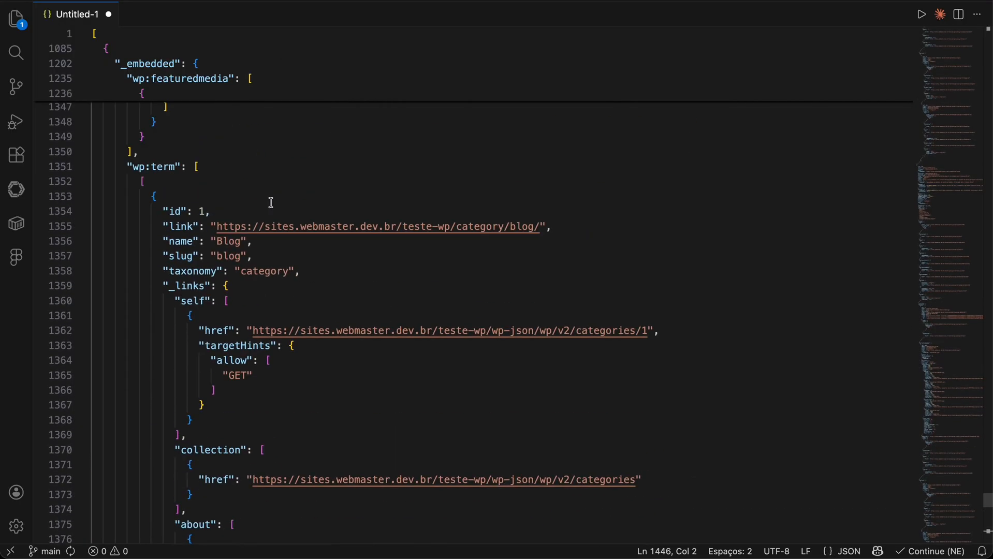
{"action": "scroll", "coordinate": [505, 236], "scroll_direction": "up", "scroll_amount": 20}
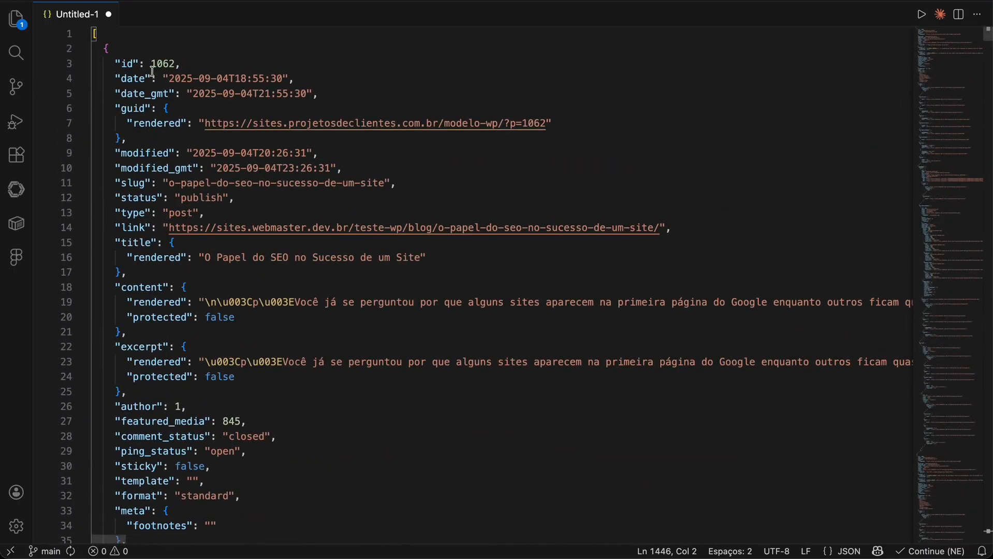
{"action": "scroll", "coordinate": [155, 71], "scroll_direction": "down", "scroll_amount": 15}
{"action": "scroll", "coordinate": [150, 148], "scroll_direction": "down", "scroll_amount": 15}
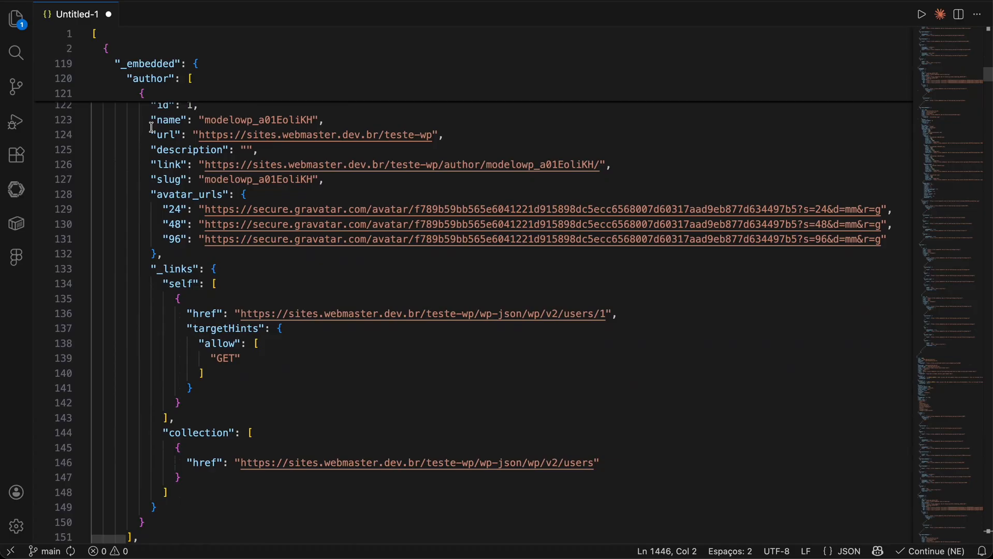
{"action": "scroll", "coordinate": [151, 128], "scroll_direction": "down", "scroll_amount": 1}
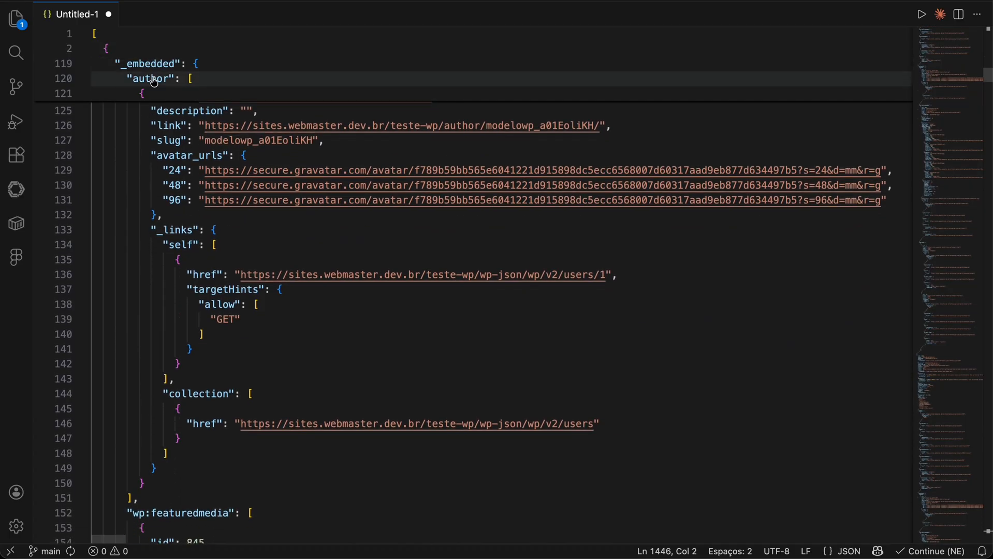
{"action": "scroll", "coordinate": [154, 81], "scroll_direction": "down", "scroll_amount": 8}
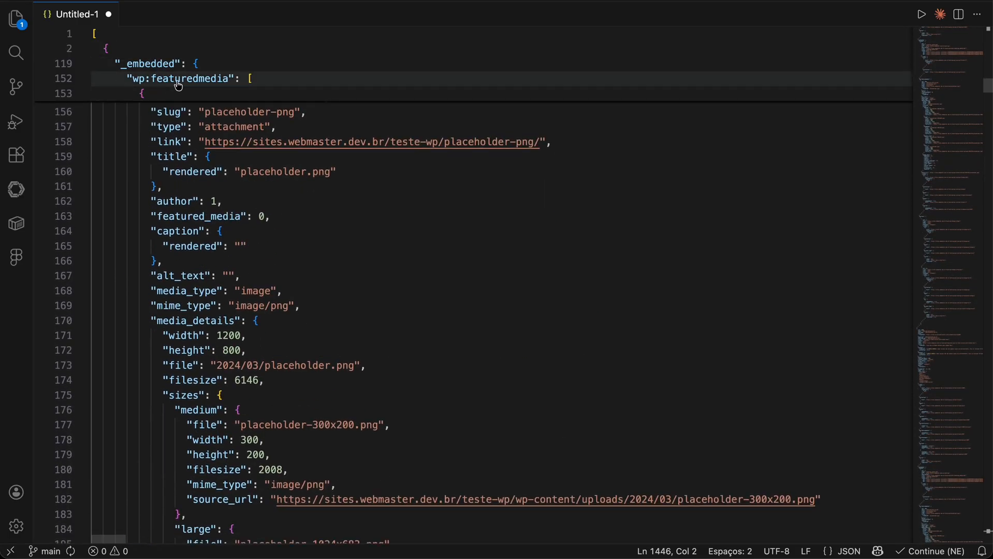
{"action": "scroll", "coordinate": [250, 83], "scroll_direction": "up", "scroll_amount": 2}
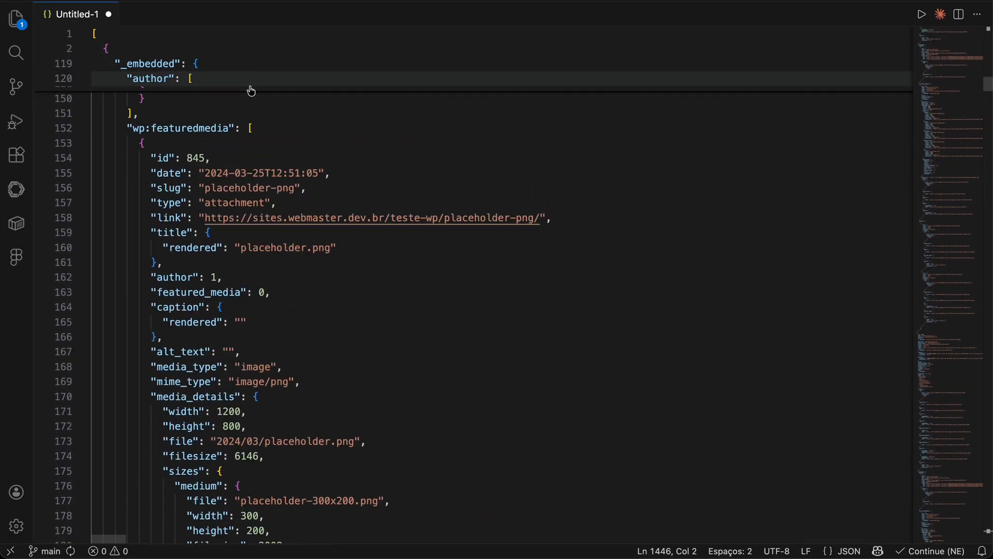
{"action": "left_click", "coordinate": [83, 129]}
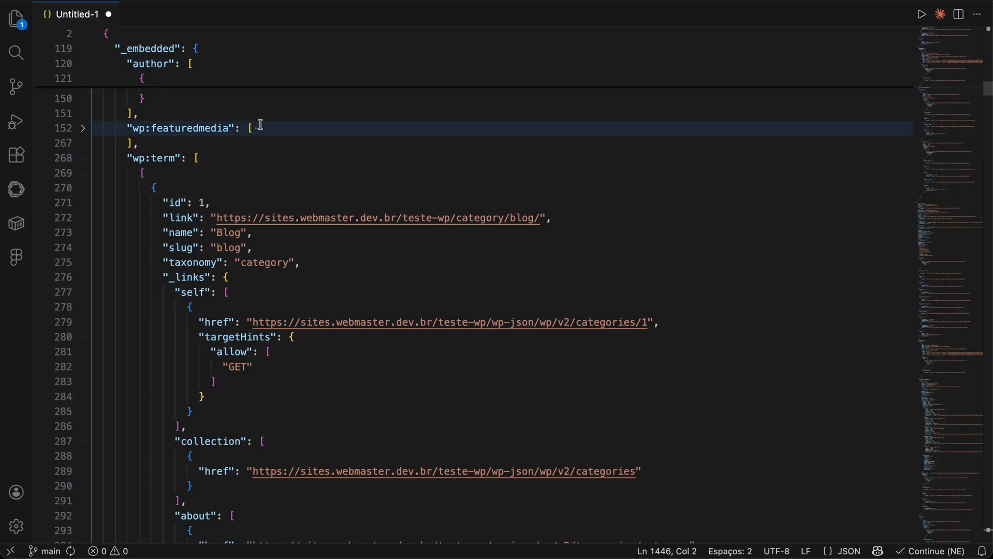
{"action": "left_click", "coordinate": [82, 128]}
Step: Switch back to Elementor and extend the child item name to wp:featuredmedia/0
{"action": "scroll", "coordinate": [191, 131], "scroll_direction": "down", "scroll_amount": 1}
{"action": "left_click", "coordinate": [193, 129]}
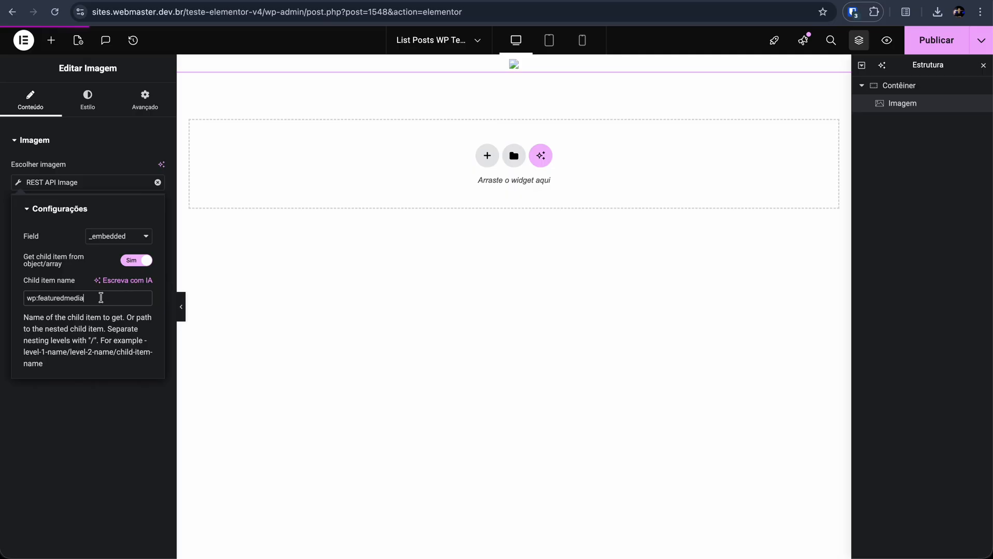
{"action": "type", "text": "/0"}
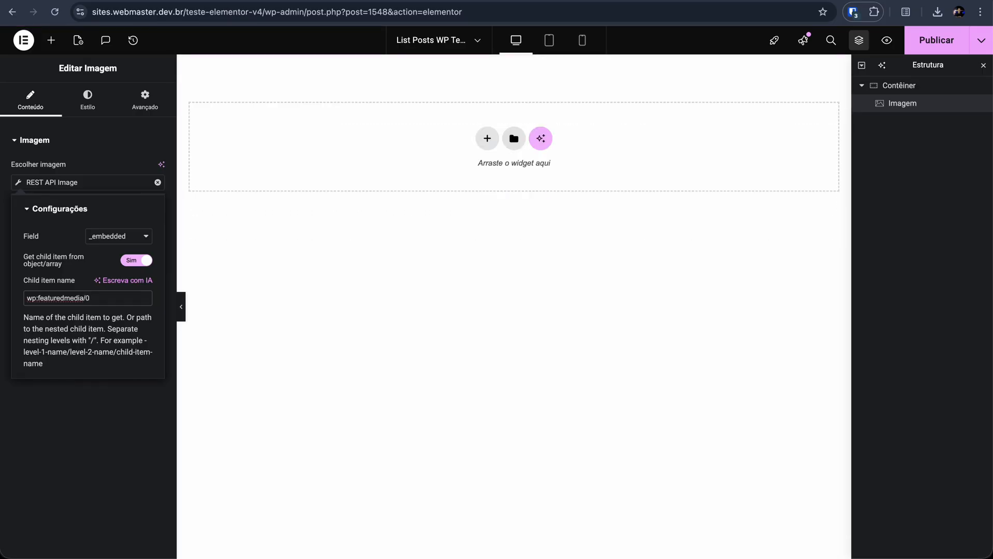
Step: Copy the media_details key from the first wp:featuredmedia object and extend the child item name to wp:featuredmedia/0/media_details
{"action": "key", "text": "super+Tab"}
{"action": "left_click", "coordinate": [269, 113]}
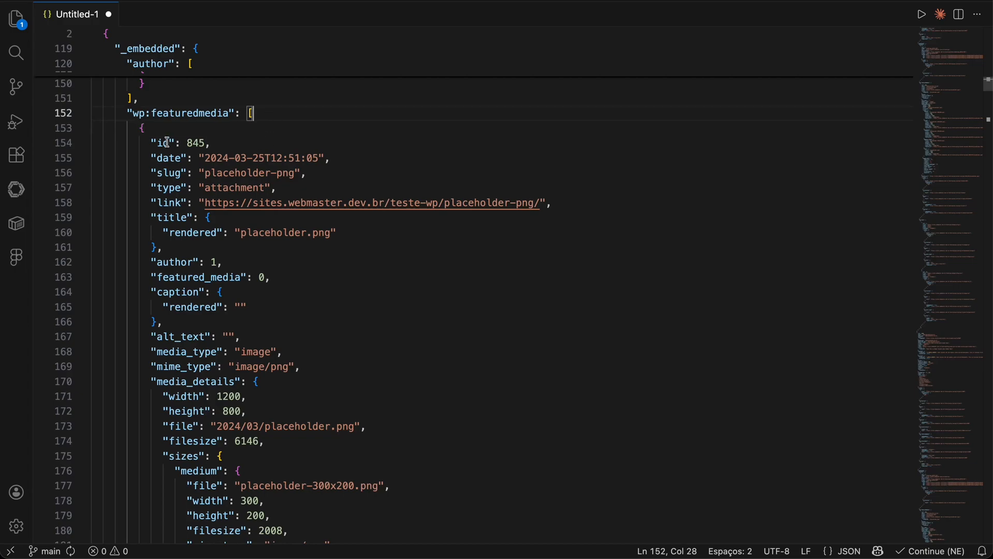
{"action": "left_click", "coordinate": [143, 128]}
{"action": "scroll", "coordinate": [167, 148], "scroll_direction": "down", "scroll_amount": 10}
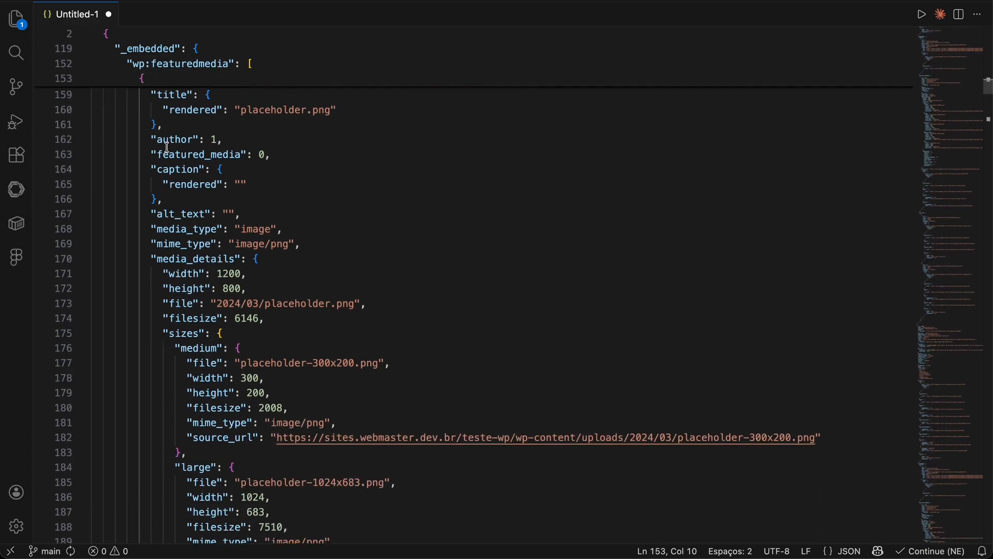
{"action": "left_click", "coordinate": [176, 94]}
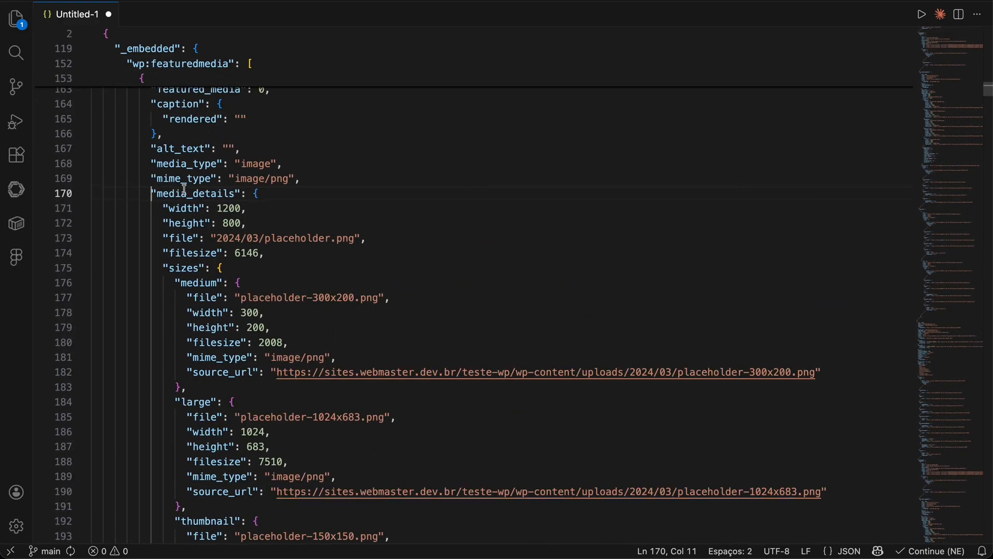
{"action": "double_click", "coordinate": [187, 194]}
{"action": "key", "text": "super+c"}
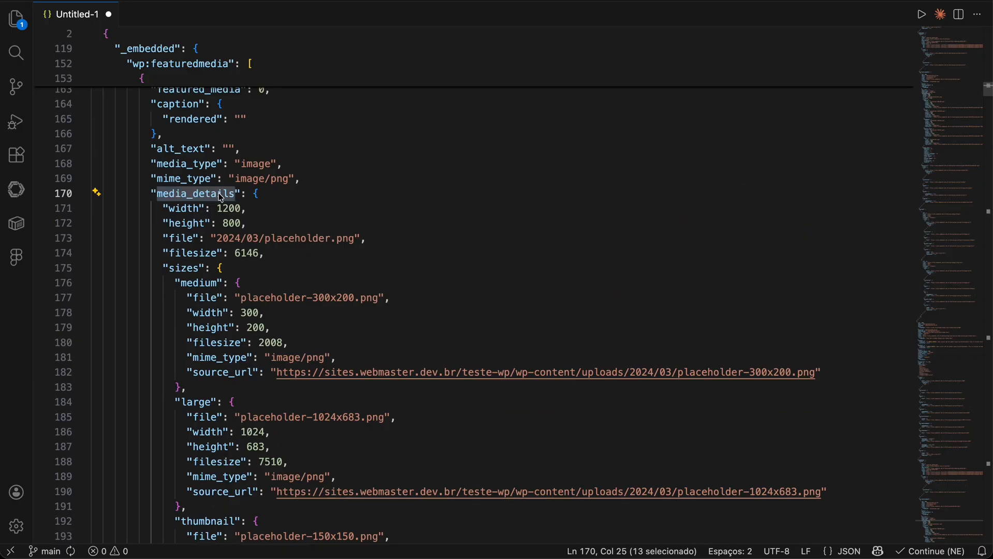
{"action": "key", "text": "super+Tab"}
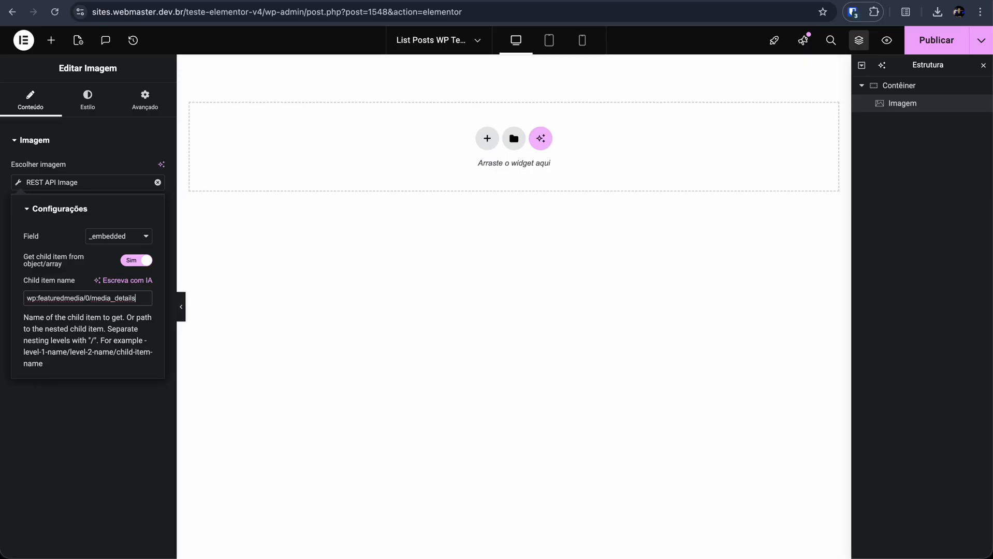
{"action": "type", "text": "/"}
{"action": "key", "text": "super+v"}
Step: Find the full image size under media_details in the JSON, copy its key, and return to the image settings in Elementor
{"action": "key", "text": "super+Tab"}
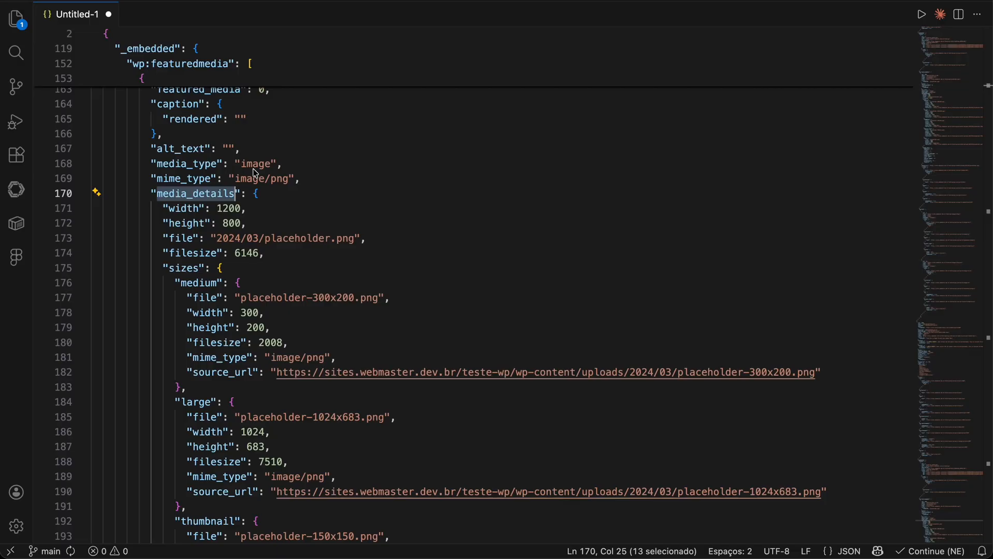
{"action": "scroll", "coordinate": [268, 195], "scroll_direction": "down", "scroll_amount": 1}
{"action": "left_click", "coordinate": [273, 187]}
{"action": "scroll", "coordinate": [297, 204], "scroll_direction": "down", "scroll_amount": 1}
{"action": "scroll", "coordinate": [298, 204], "scroll_direction": "down", "scroll_amount": 10}
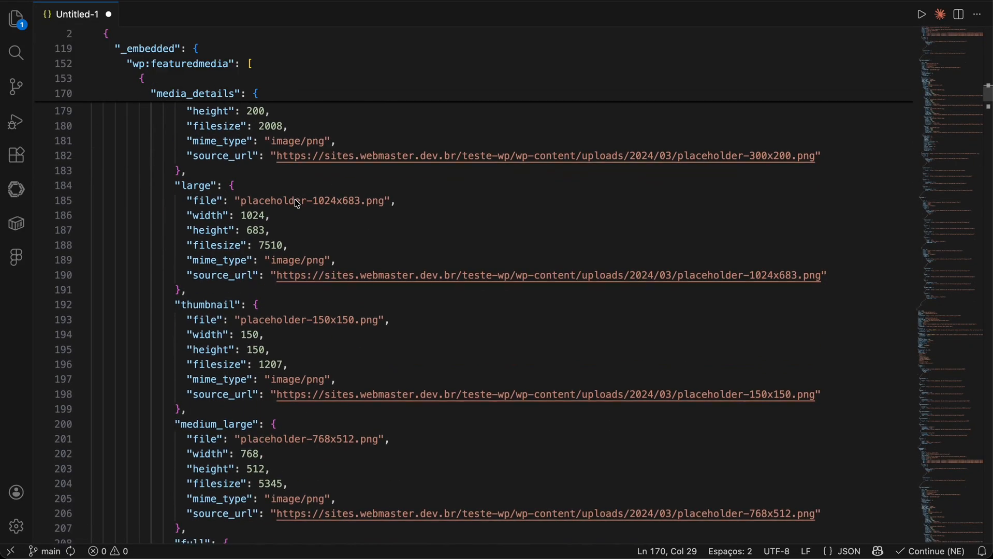
{"action": "left_click_drag", "start_coordinate": [181, 281], "coordinate": [207, 282]}
{"action": "key", "text": "super+Tab"}
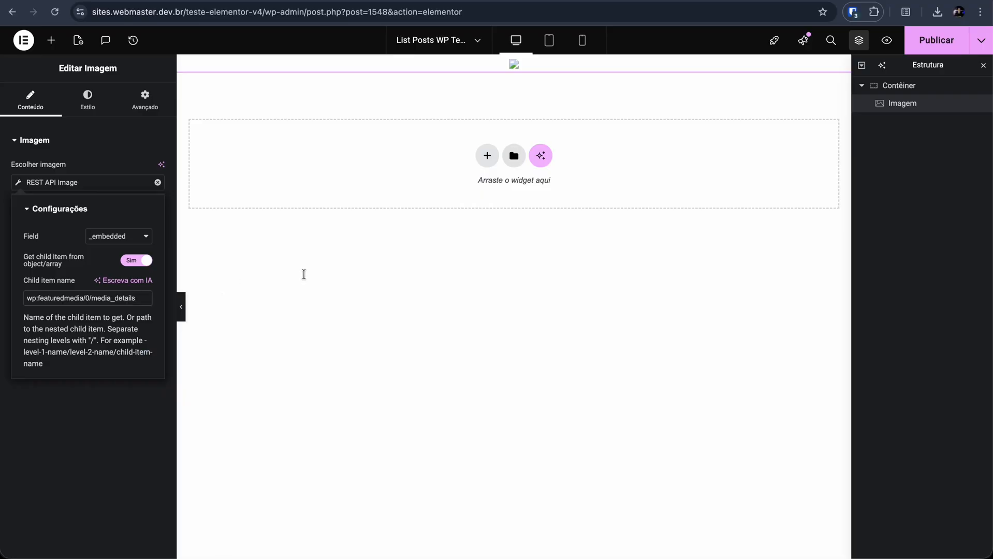
Step: Copy the full size's source_url key from the JSON and extend the child item name to wp:featuredmedia/0/media_details/full/source_url
{"action": "key", "text": "super+Tab"}
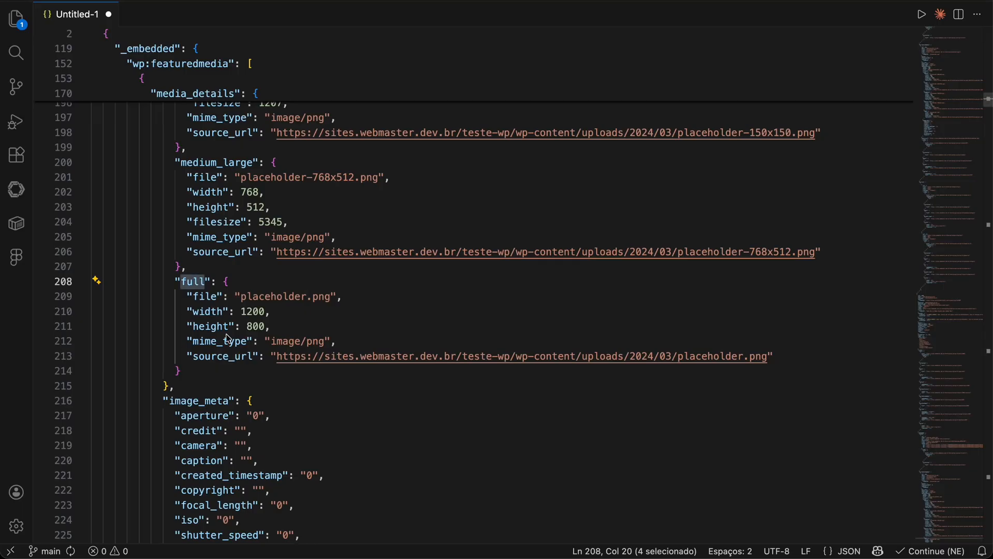
{"action": "double_click", "coordinate": [222, 357]}
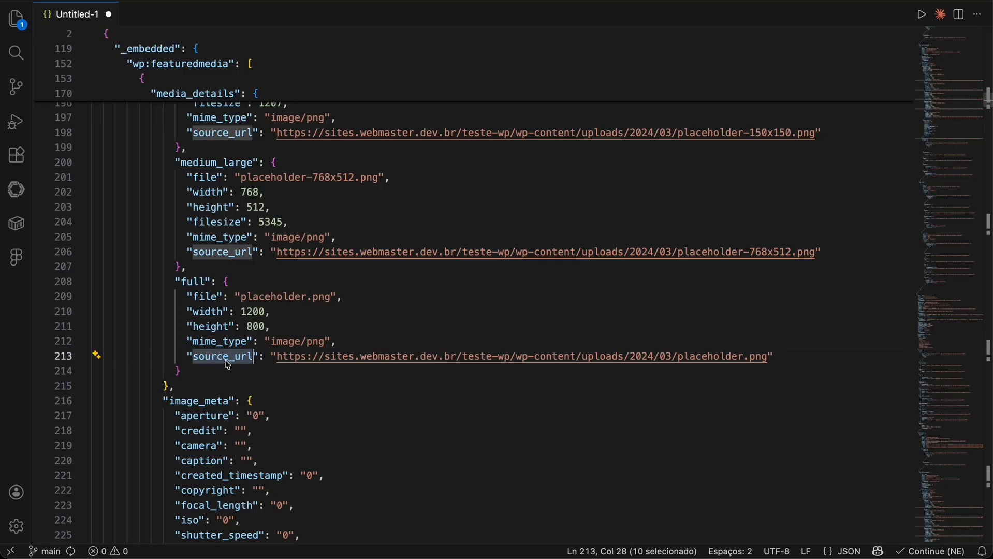
{"action": "key", "text": "super+Tab"}
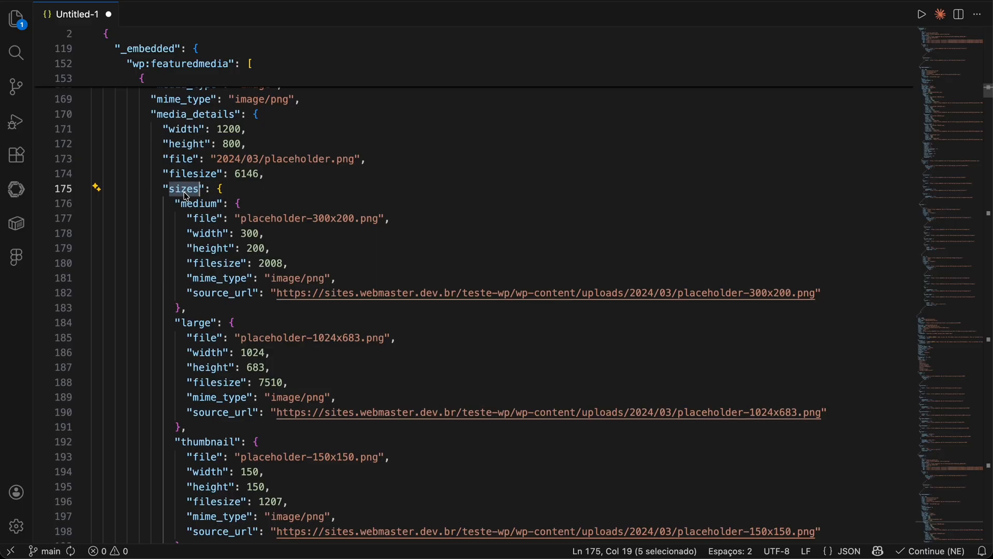
Step: Copy the sizes key under media_details and insert it before full, making the child item name wp:featuredmedia/0/media_details/sizes/full/source_url
{"action": "scroll", "coordinate": [190, 193], "scroll_direction": "up", "scroll_amount": 2}
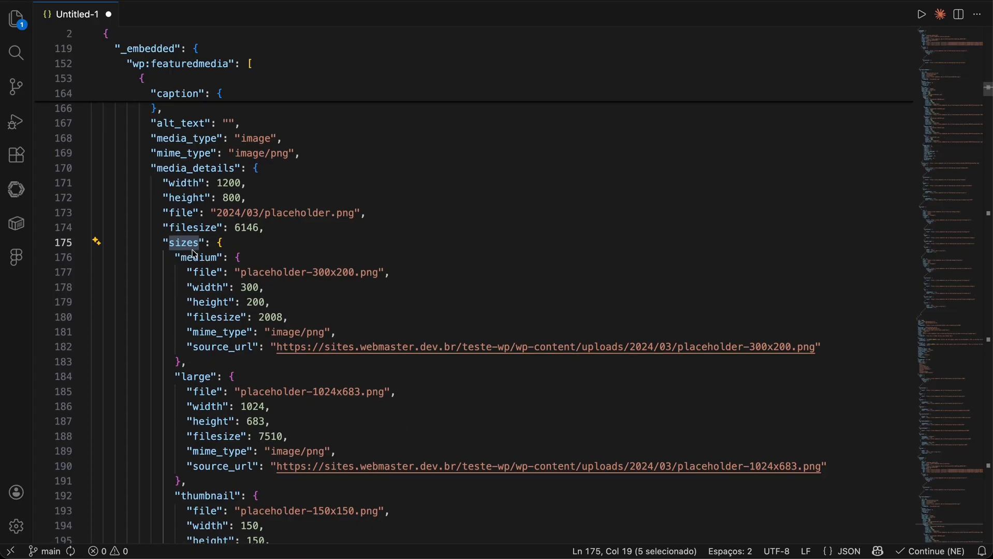
{"action": "double_click", "coordinate": [181, 171]}
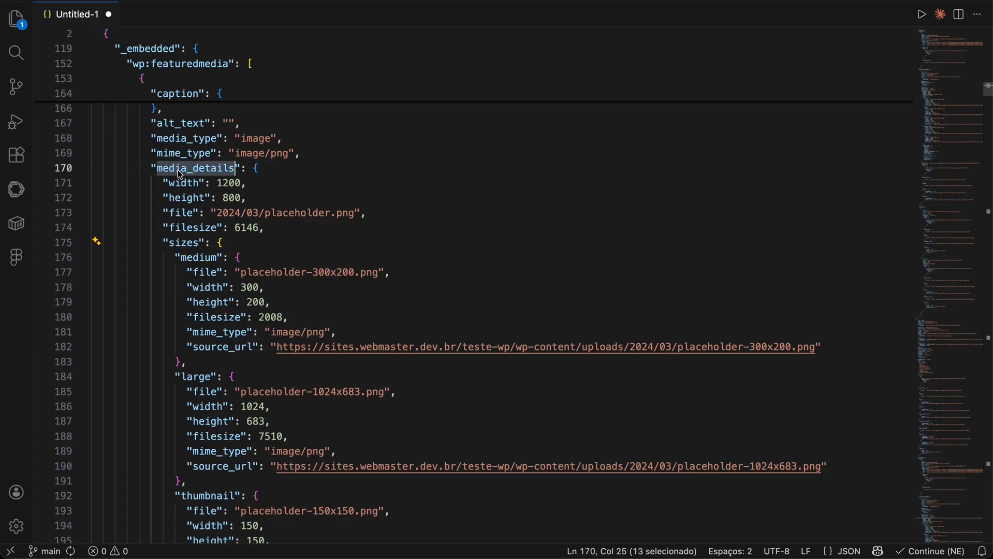
{"action": "double_click", "coordinate": [182, 244]}
{"action": "key", "text": "super+c"}
{"action": "scroll", "coordinate": [221, 331], "scroll_direction": "down", "scroll_amount": 7}
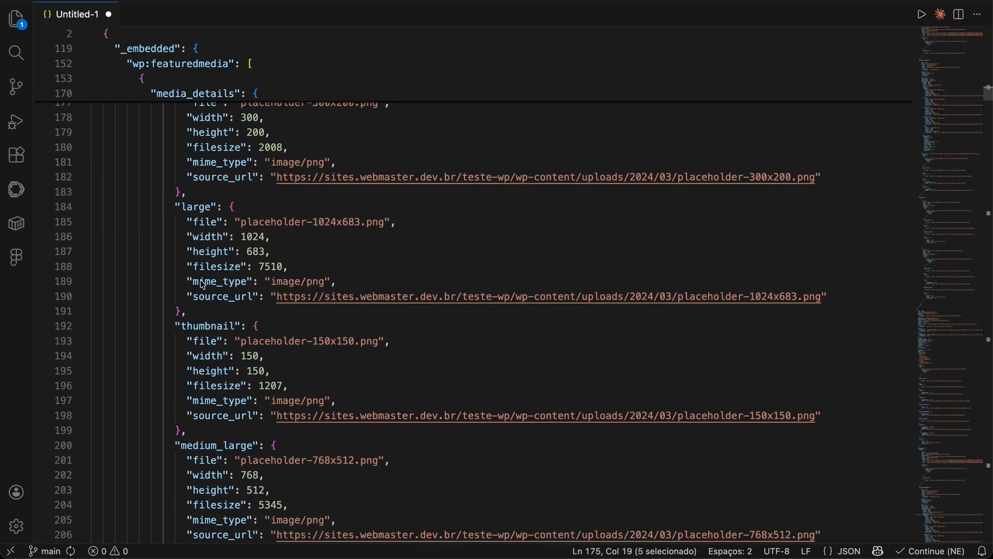
{"action": "scroll", "coordinate": [203, 427], "scroll_direction": "up", "scroll_amount": 10}
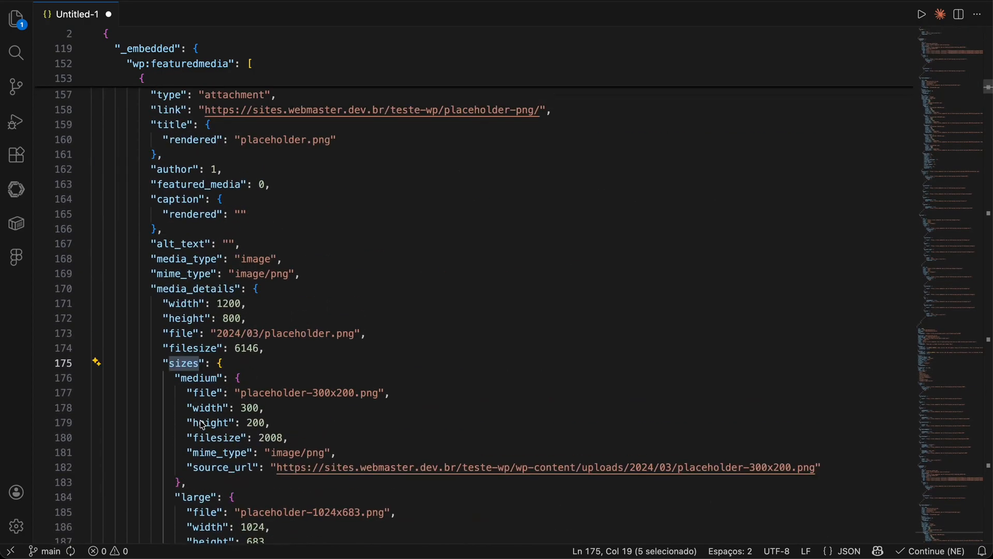
{"action": "key", "text": "super+Tab"}
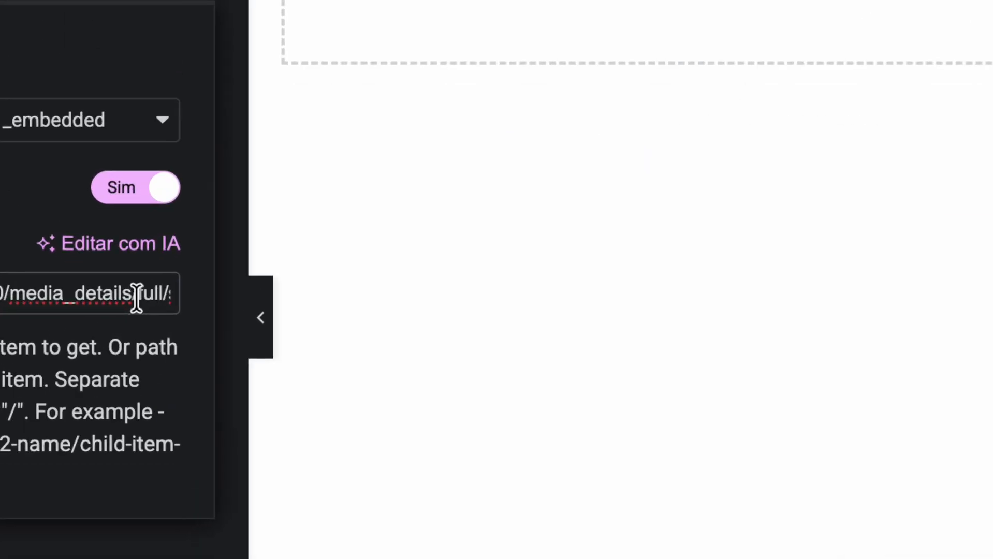
{"action": "left_click", "coordinate": [137, 299]}
{"action": "key", "text": "super+v"}
{"action": "type", "text": "/"}
Step: Review each segment of the image's child item name, from wp:featuredmedia through source_url
{"action": "scroll", "coordinate": [243, 295], "scroll_direction": "right", "scroll_amount": 2}
{"action": "scroll", "coordinate": [154, 306], "scroll_direction": "left", "scroll_amount": 1}
{"action": "scroll", "coordinate": [154, 307], "scroll_direction": "left", "scroll_amount": 2}
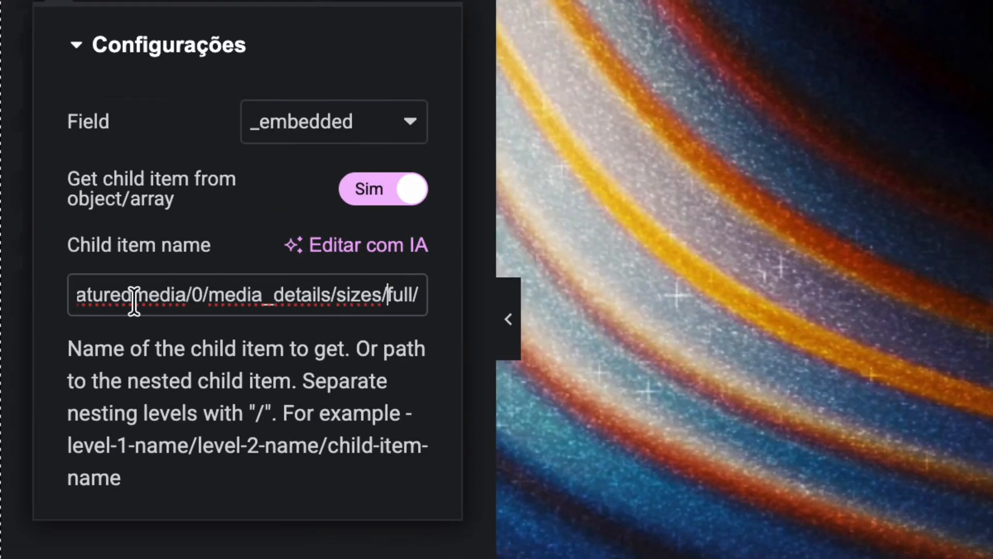
{"action": "left_click_drag", "start_coordinate": [132, 297], "coordinate": [1, 293]}
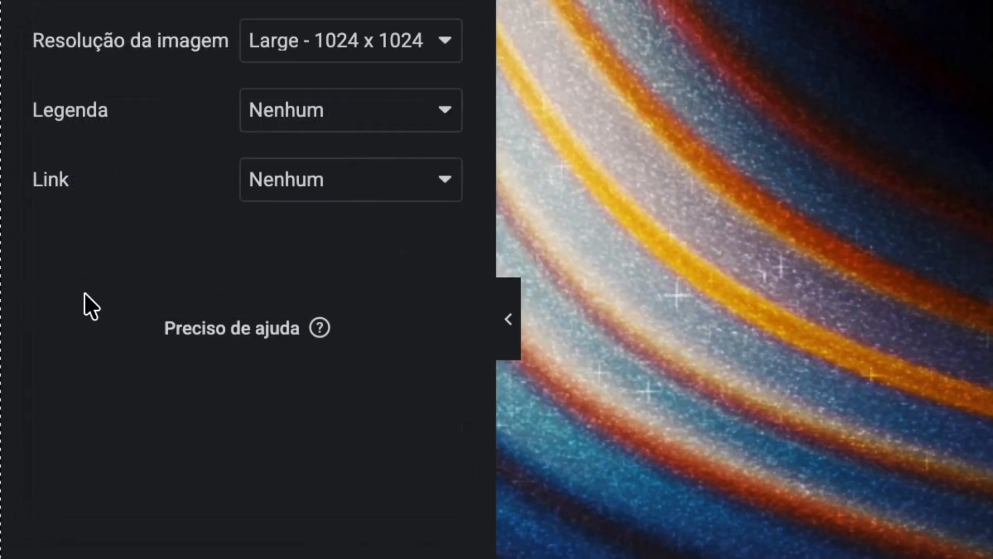
{"action": "left_click", "coordinate": [107, 294]}
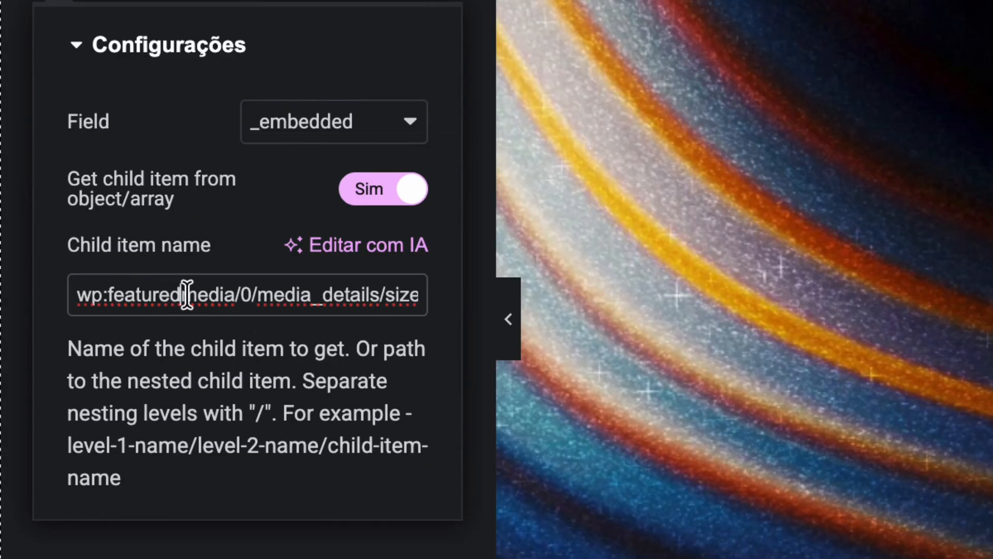
{"action": "double_click", "coordinate": [189, 294]}
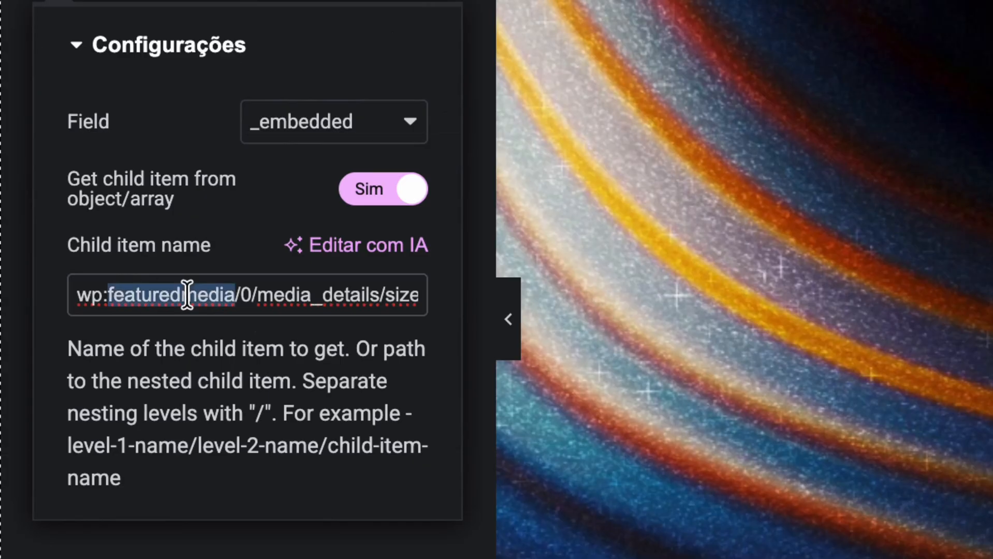
{"action": "left_click", "coordinate": [249, 295]}
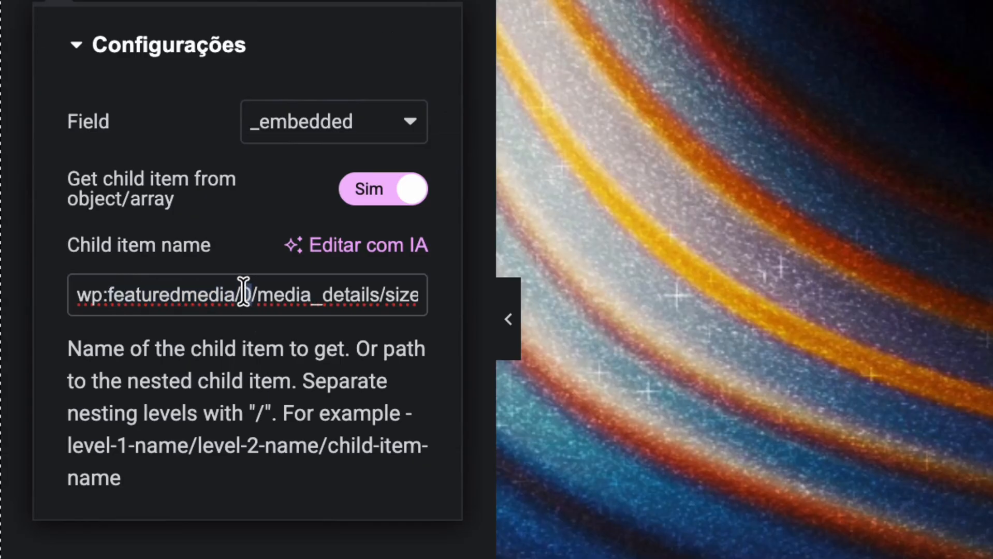
{"action": "double_click", "coordinate": [303, 295]}
{"action": "left_click_drag", "start_coordinate": [408, 298], "coordinate": [385, 295]}
{"action": "double_click", "coordinate": [267, 295]}
{"action": "double_click", "coordinate": [305, 290]}
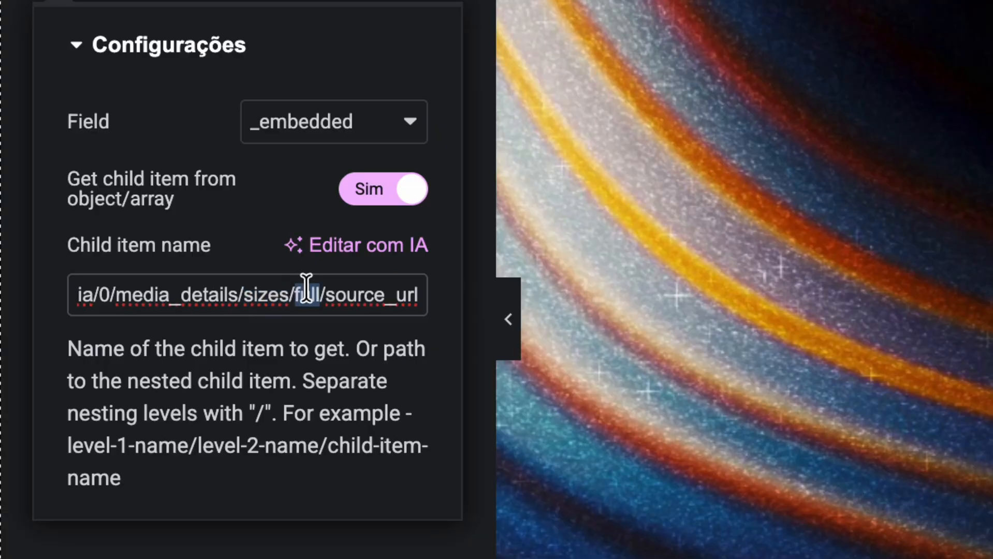
{"action": "double_click", "coordinate": [394, 286]}
{"action": "left_click", "coordinate": [436, 280]}
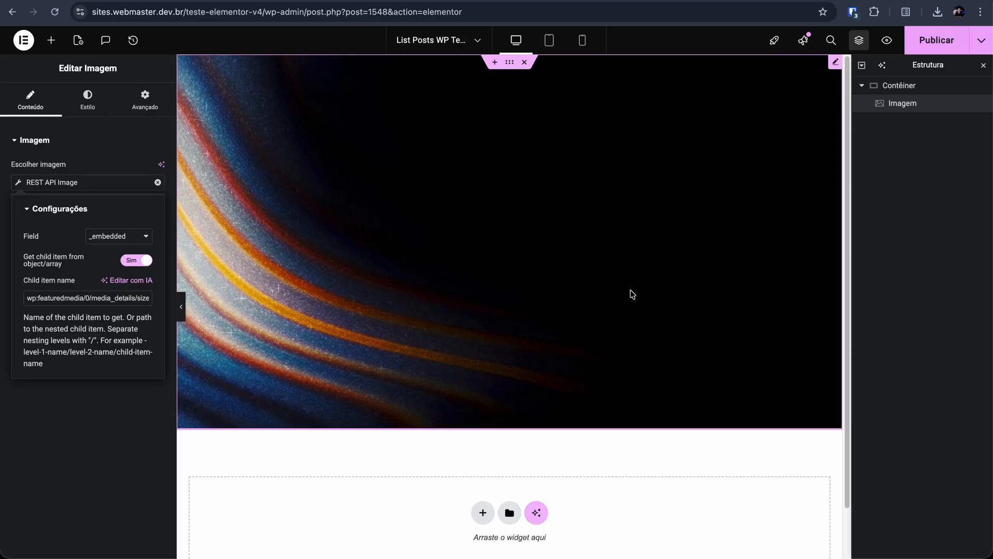
Step: Switch to the code editor and trace the JSON path from wp:featuredmedia to the full size's source_url
{"action": "key", "text": "super+Tab"}
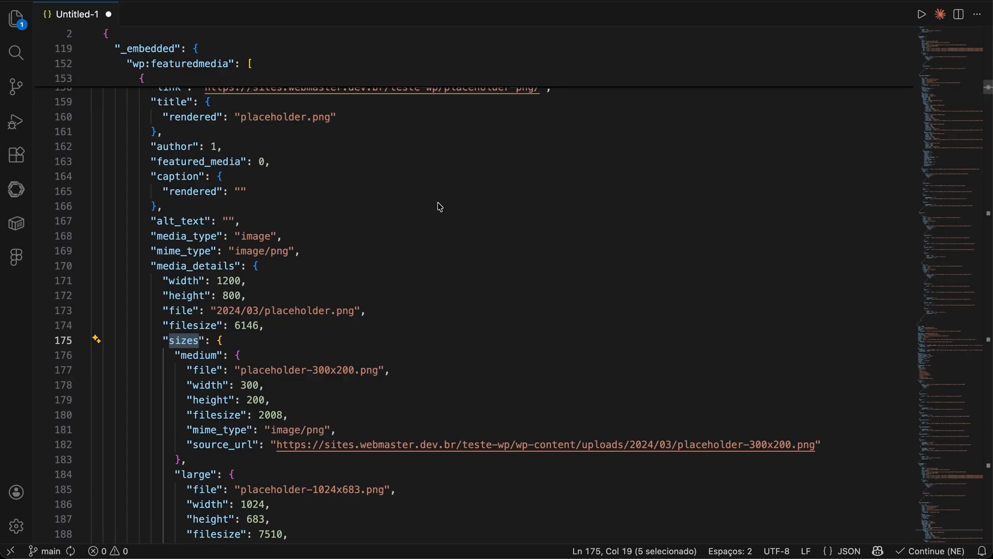
{"action": "scroll", "coordinate": [299, 255], "scroll_direction": "up", "scroll_amount": 4}
{"action": "scroll", "coordinate": [275, 234], "scroll_direction": "up", "scroll_amount": 1}
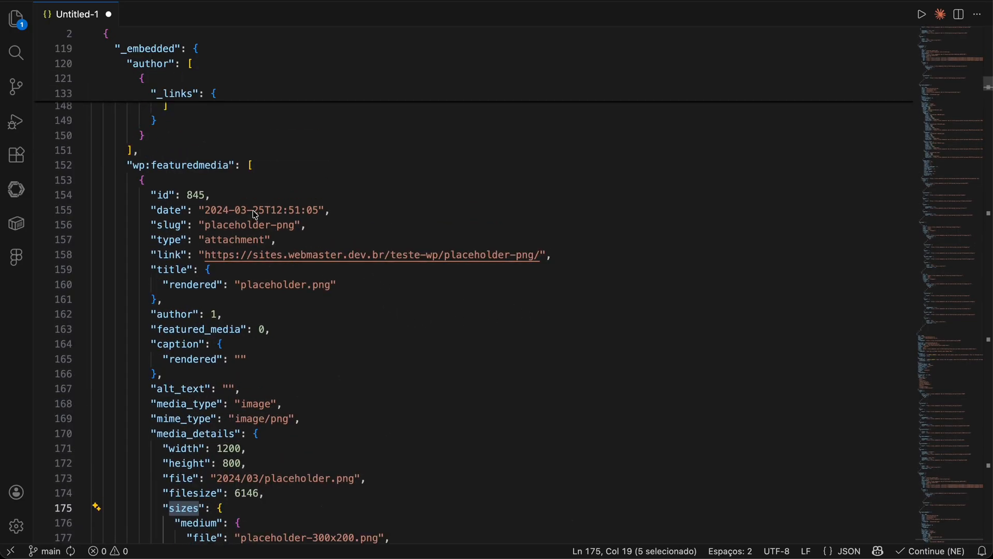
{"action": "scroll", "coordinate": [257, 204], "scroll_direction": "up", "scroll_amount": 6}
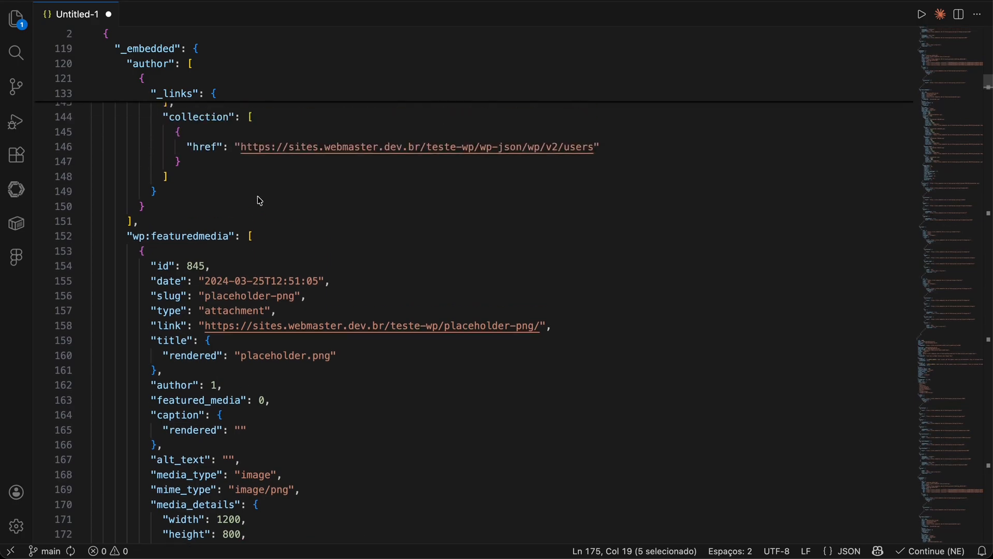
{"action": "scroll", "coordinate": [248, 266], "scroll_direction": "down", "scroll_amount": 4}
{"action": "scroll", "coordinate": [250, 266], "scroll_direction": "down", "scroll_amount": 3}
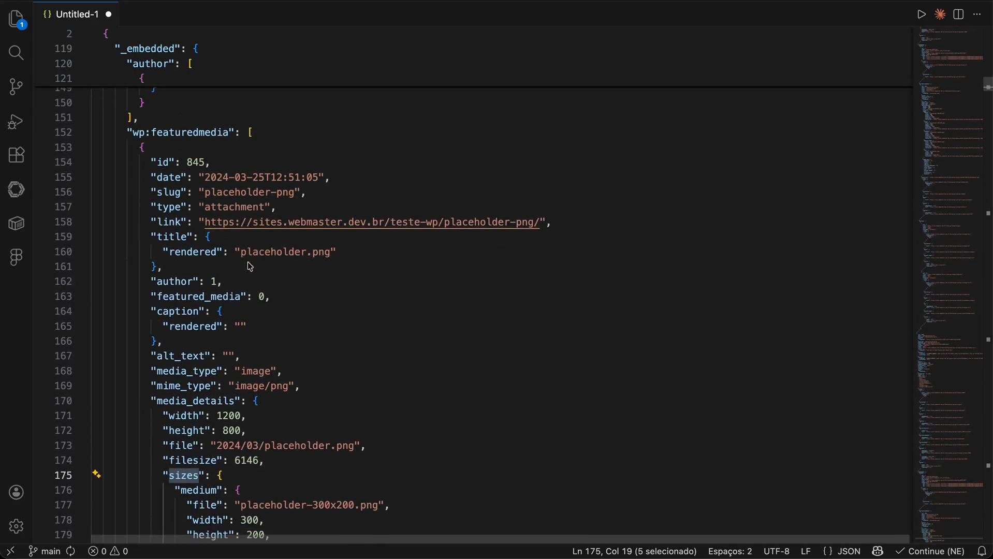
{"action": "left_click", "coordinate": [290, 149]}
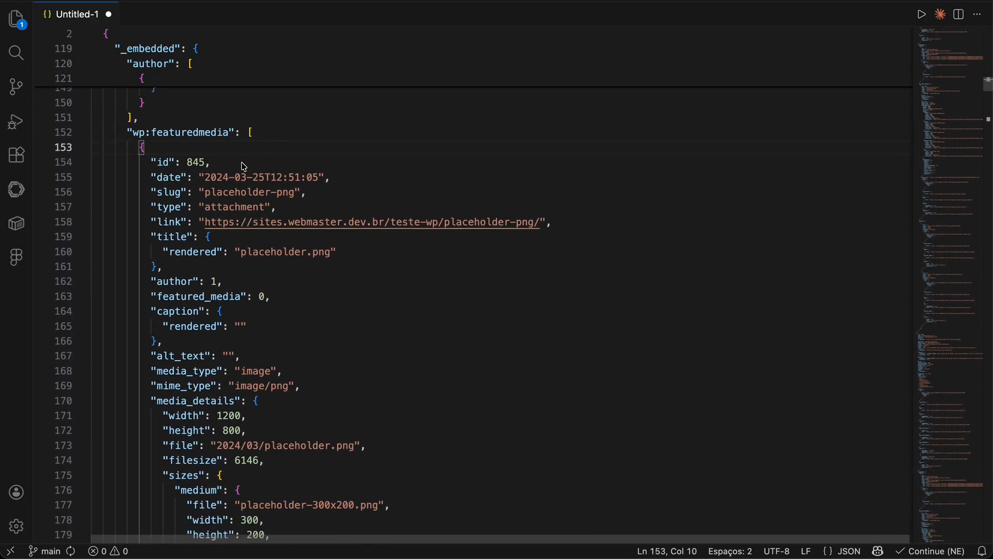
{"action": "scroll", "coordinate": [259, 215], "scroll_direction": "down", "scroll_amount": 13}
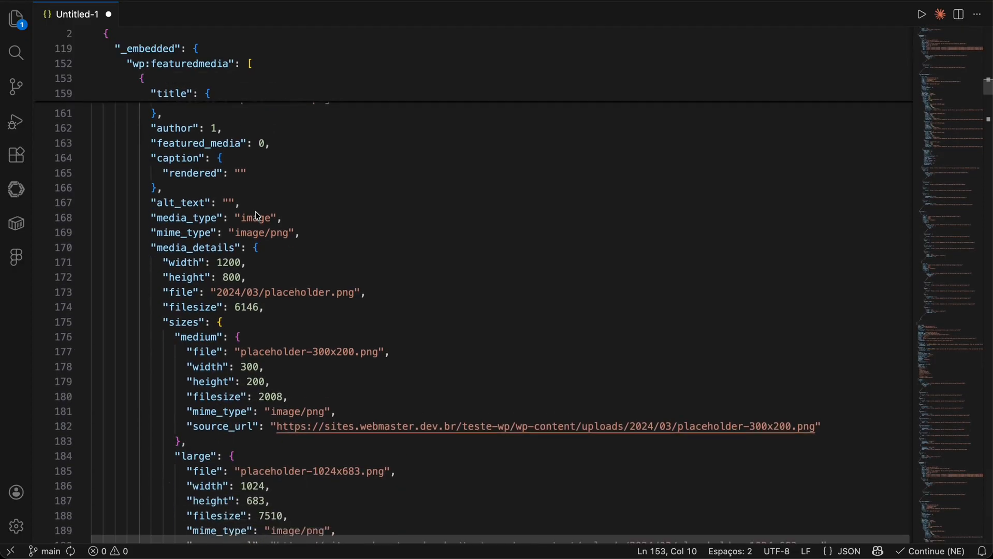
{"action": "scroll", "coordinate": [270, 246], "scroll_direction": "down", "scroll_amount": 4}
{"action": "left_click_drag", "start_coordinate": [191, 291], "coordinate": [277, 293]}
{"action": "left_click", "coordinate": [775, 293]}
{"action": "left_click", "coordinate": [217, 293]}
{"action": "double_click", "coordinate": [217, 293]}
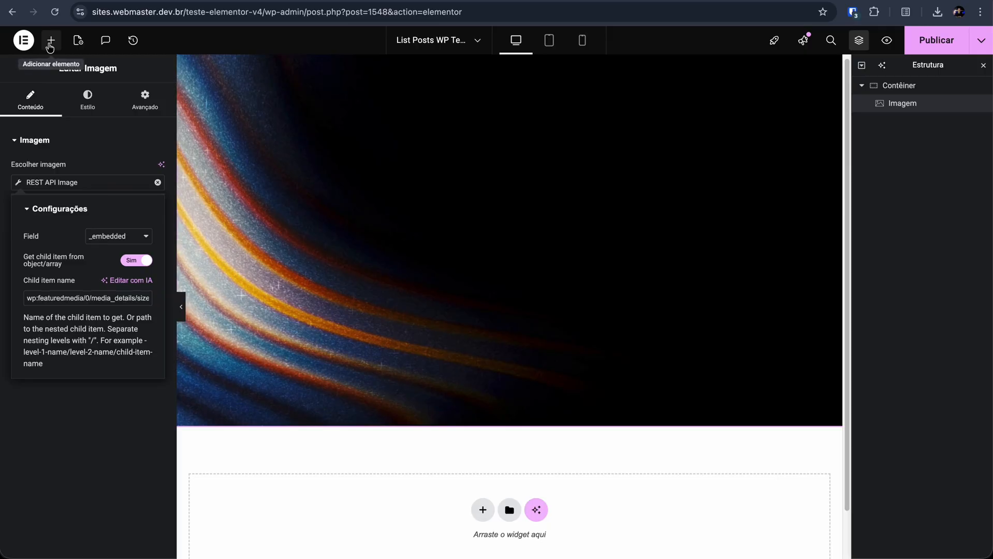
Step: Switch back to Elementor and add a Título heading widget below the image in the container
{"action": "left_click", "coordinate": [49, 45]}
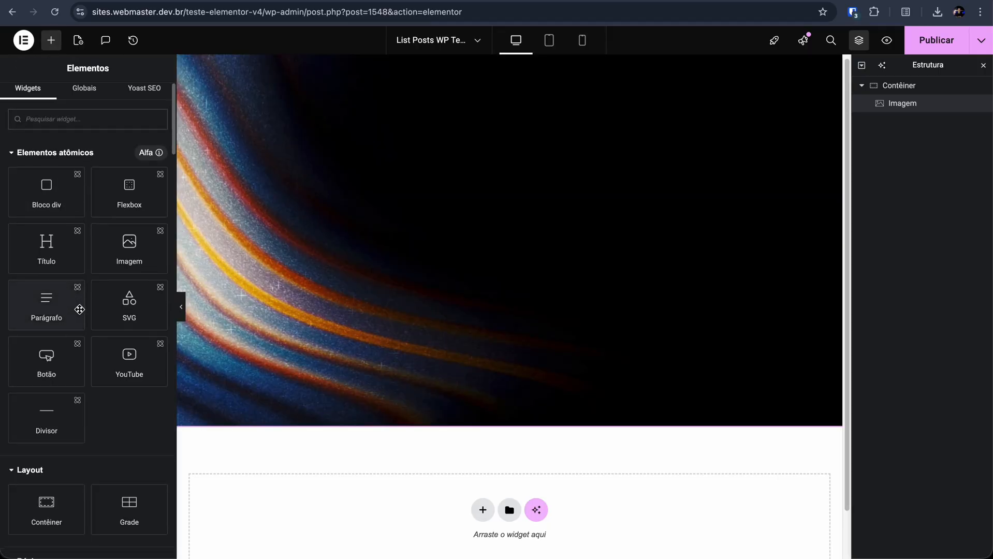
{"action": "scroll", "coordinate": [78, 308], "scroll_direction": "down", "scroll_amount": 5}
{"action": "left_click_drag", "start_coordinate": [64, 248], "coordinate": [556, 361]}
Step: Set the container's column and row gaps to 12 px
{"action": "left_click", "coordinate": [894, 87]}
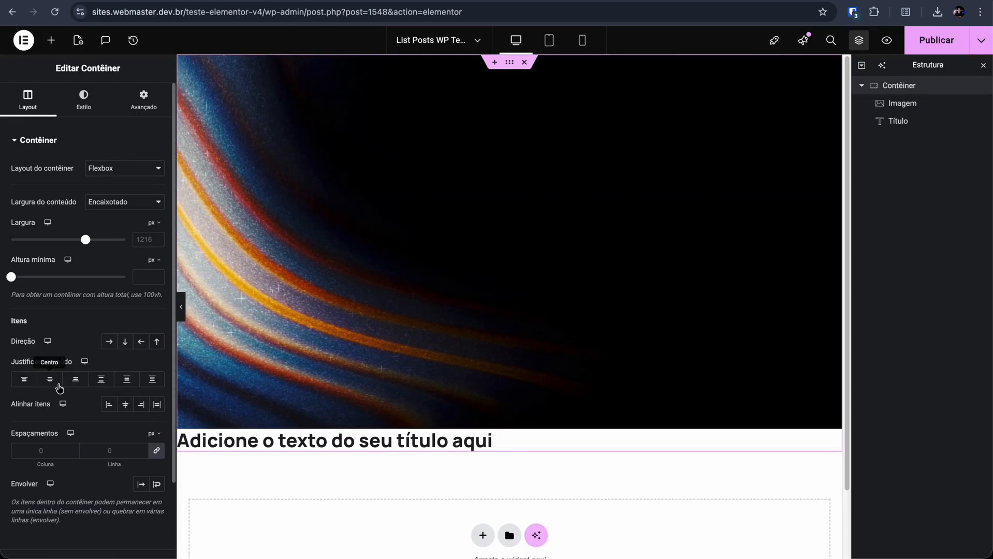
{"action": "left_click", "coordinate": [114, 449]}
{"action": "type", "text": "12"}
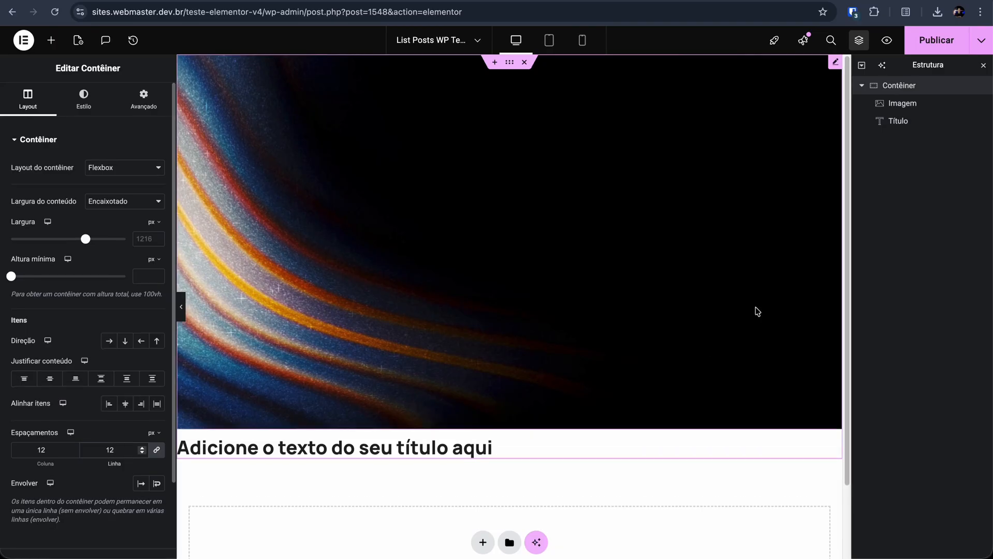
Step: Bind the heading's text to the JetEngine REST API Field dynamic tag, using the title field
{"action": "left_click", "coordinate": [893, 121]}
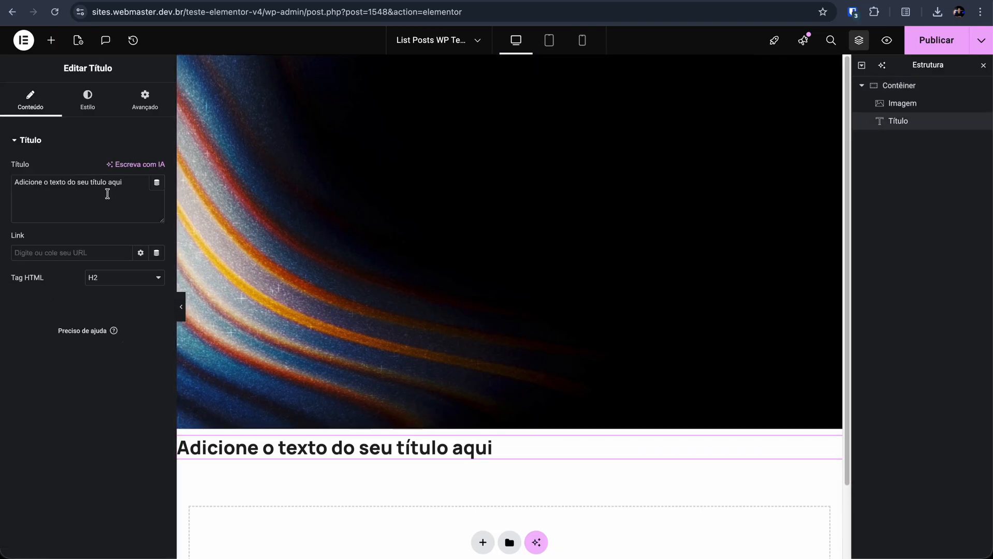
{"action": "left_click", "coordinate": [157, 187]}
{"action": "scroll", "coordinate": [128, 233], "scroll_direction": "down", "scroll_amount": 10}
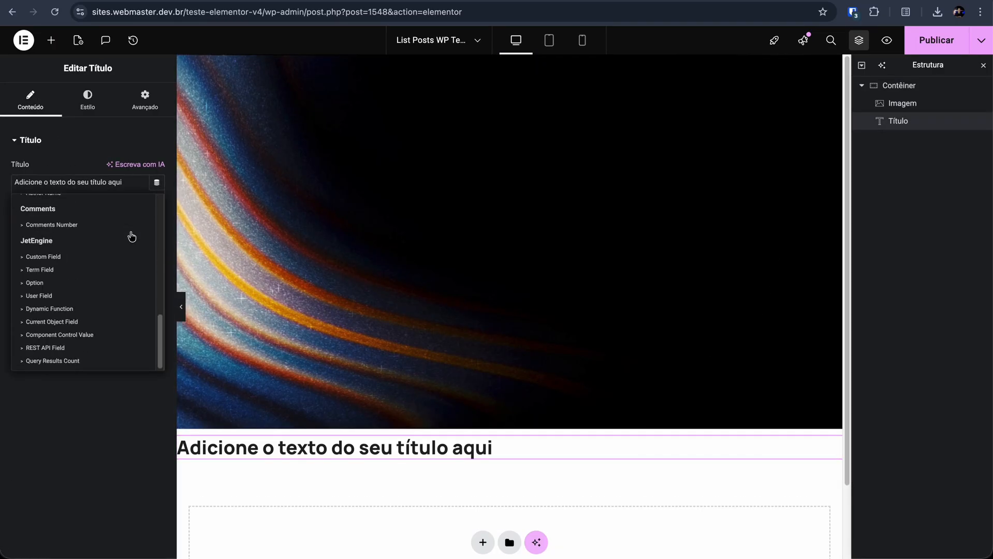
{"action": "left_click", "coordinate": [51, 349]}
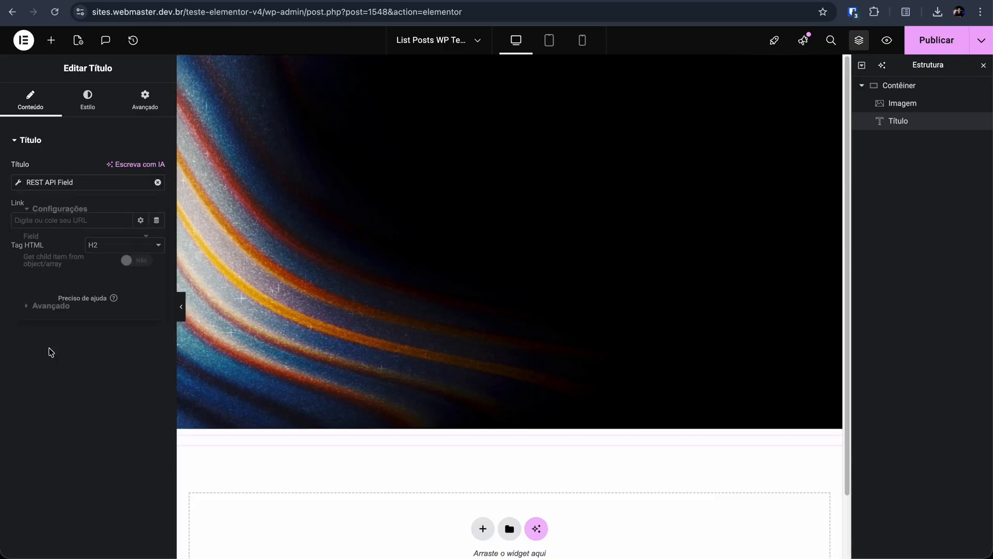
{"action": "left_click", "coordinate": [103, 237]}
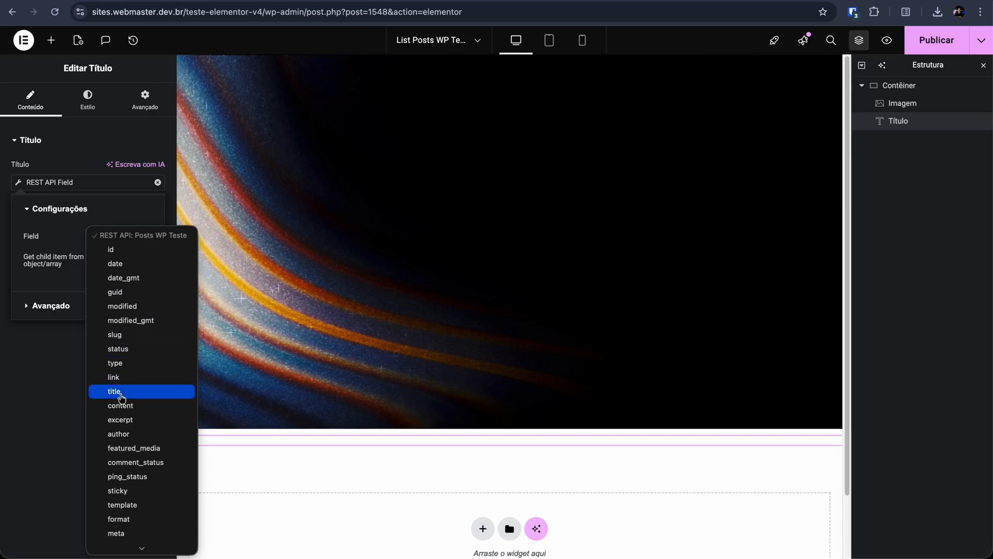
{"action": "left_click", "coordinate": [117, 392]}
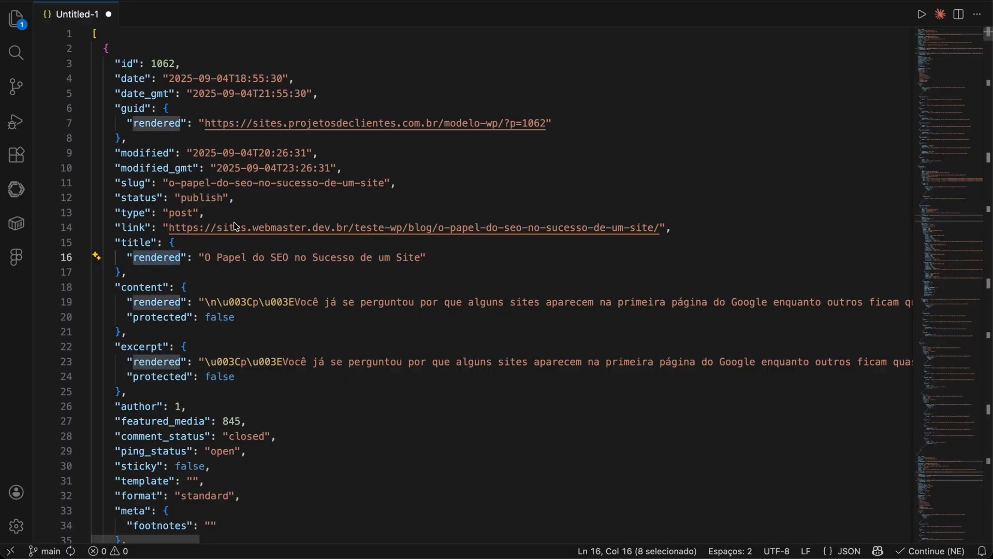
Step: Switch to the code editor and examine how the first post's title object is nested in the JSON
{"action": "left_click", "coordinate": [233, 288]}
{"action": "scroll", "coordinate": [234, 308], "scroll_direction": "down", "scroll_amount": 2}
{"action": "scroll", "coordinate": [149, 267], "scroll_direction": "up", "scroll_amount": 2}
{"action": "left_click_drag", "start_coordinate": [300, 41], "coordinate": [373, 44]}
{"action": "left_click", "coordinate": [425, 515]}
{"action": "left_click", "coordinate": [372, 45]}
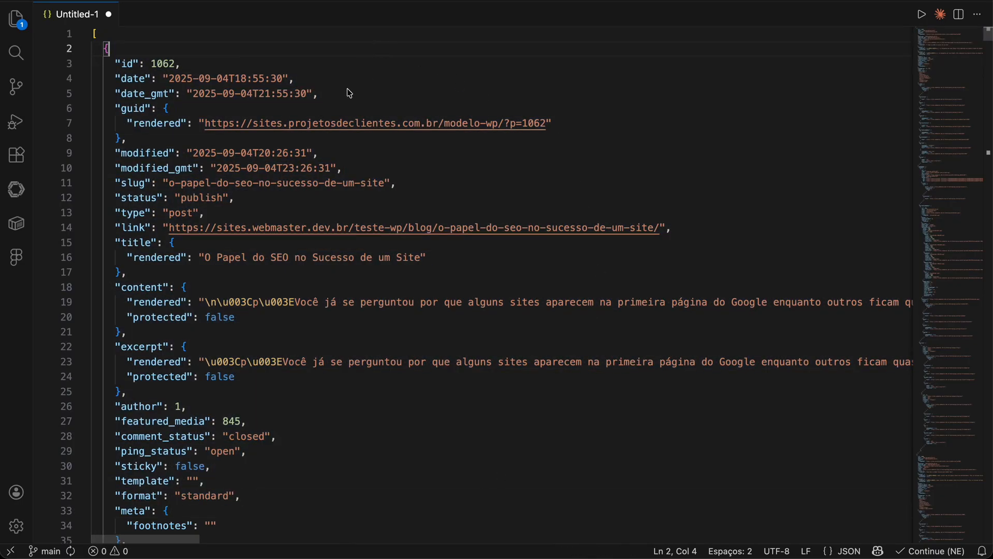
{"action": "double_click", "coordinate": [136, 244]}
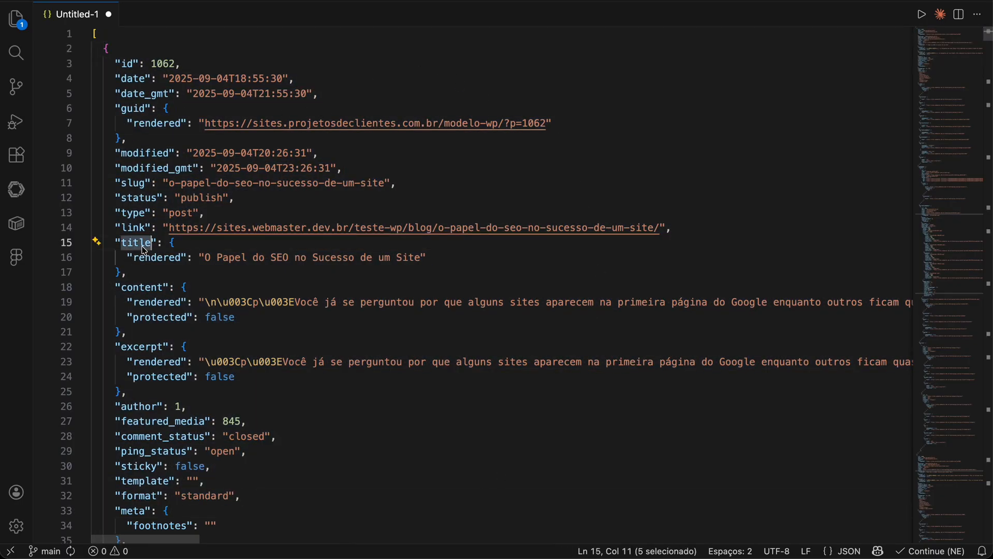
{"action": "key", "text": "super+Tab"}
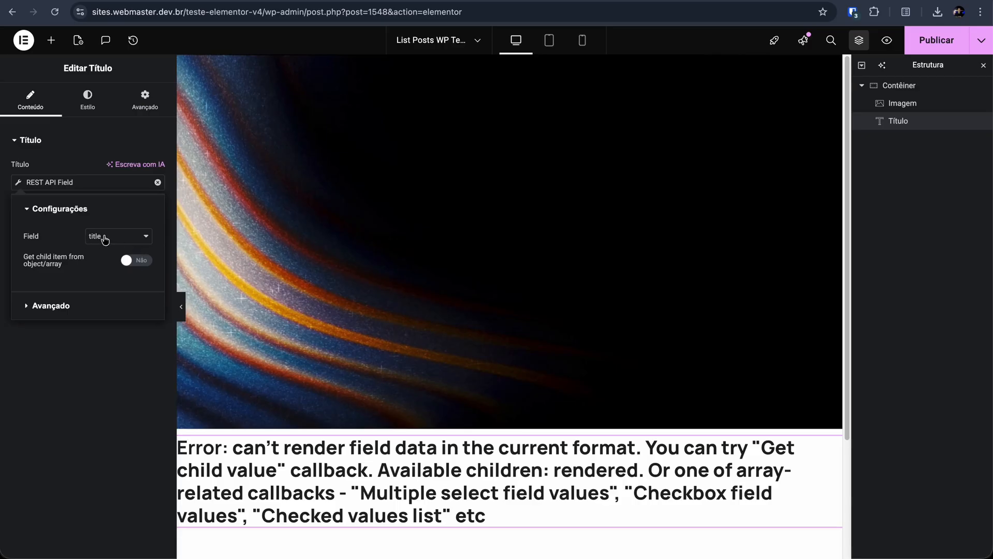
{"action": "key", "text": "super+Tab"}
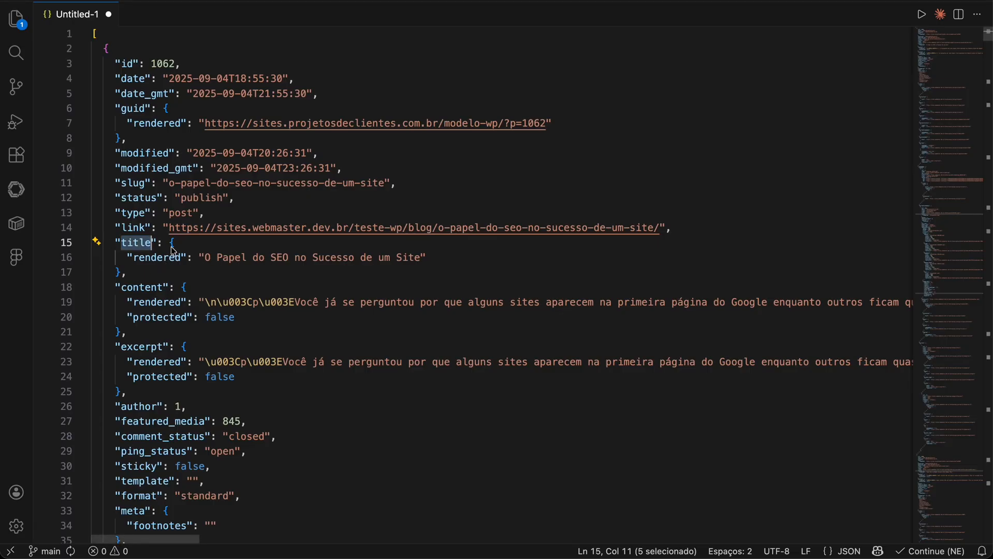
{"action": "left_click", "coordinate": [175, 245]}
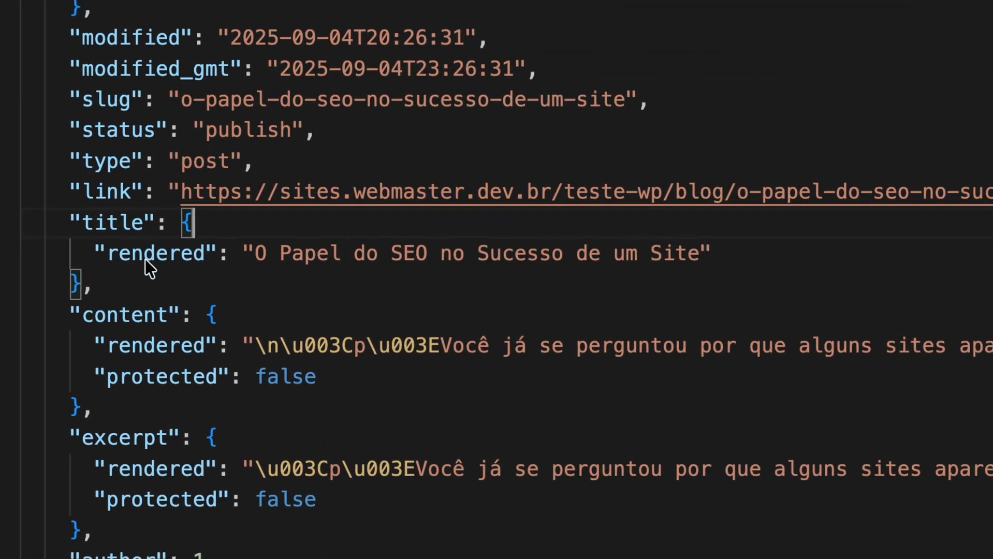
Step: Examine the rendered key and its text value inside the first post's title object
{"action": "left_click", "coordinate": [81, 284]}
{"action": "double_click", "coordinate": [155, 257]}
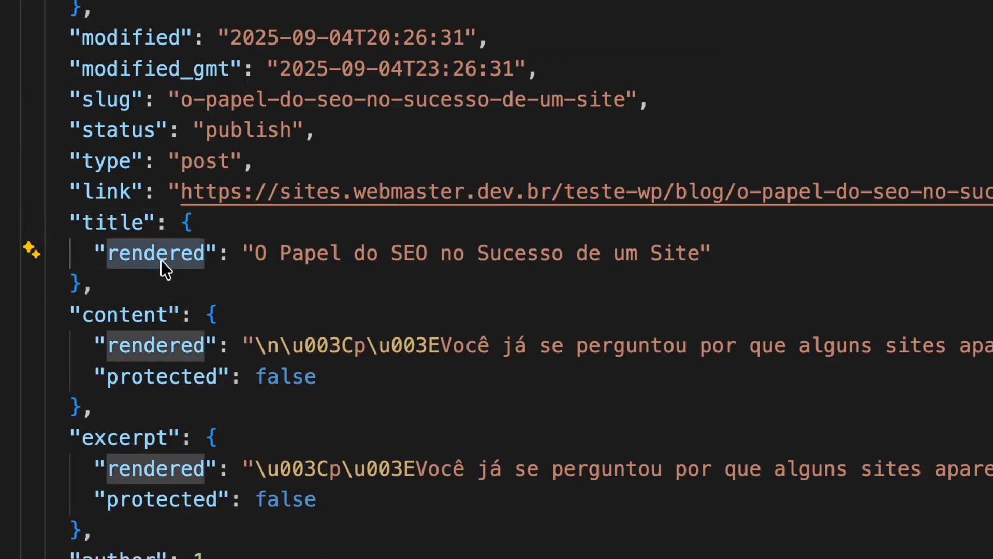
{"action": "left_click_drag", "start_coordinate": [259, 257], "coordinate": [707, 256]}
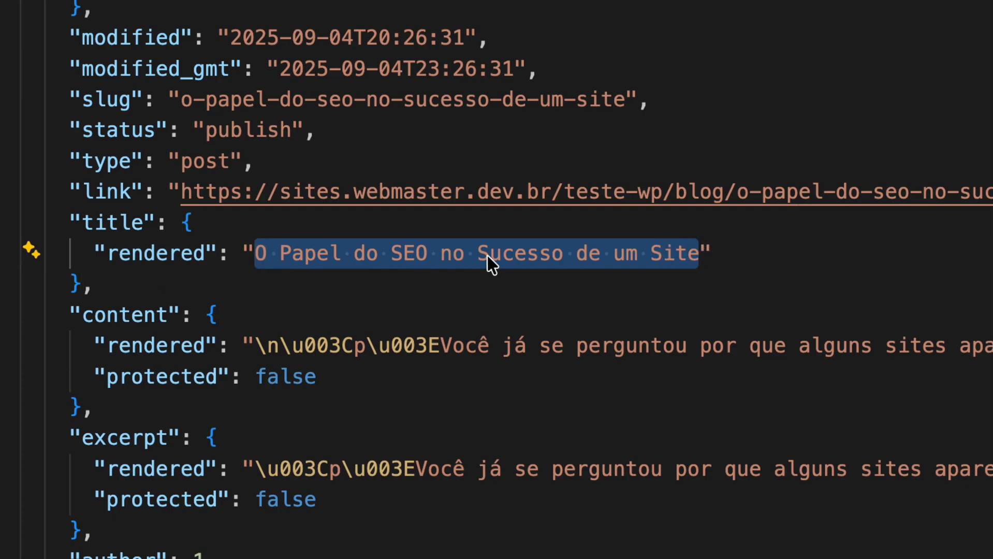
{"action": "left_click", "coordinate": [313, 255]}
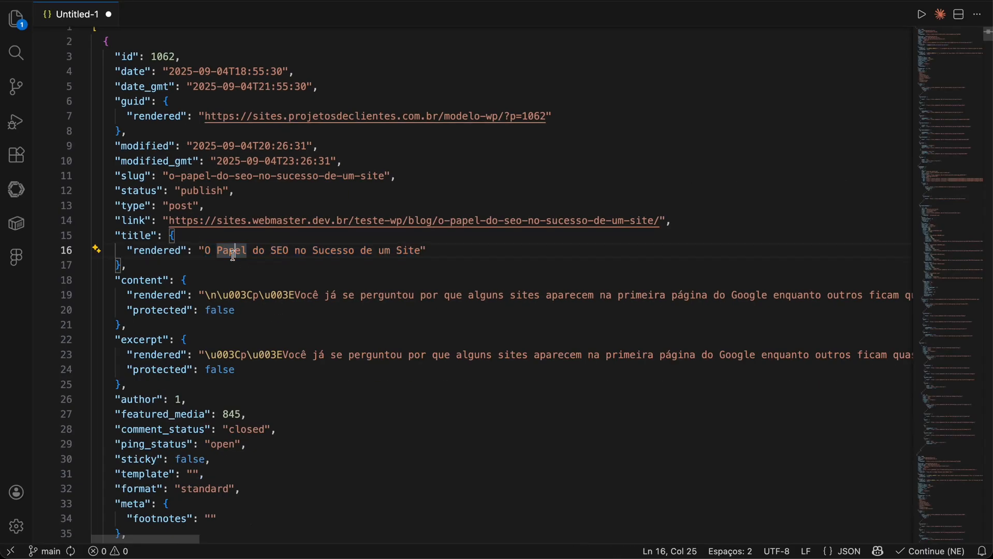
Step: Switch to Elementor and make the heading's title field get its child item, using the rendered key copied from the JSON as child item name
{"action": "key", "text": "super+Tab"}
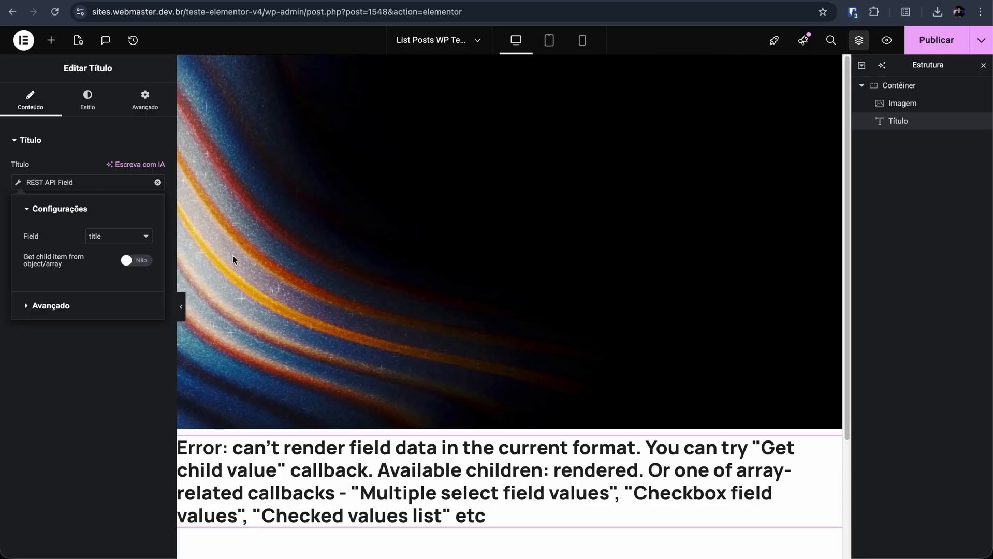
{"action": "left_click", "coordinate": [137, 260]}
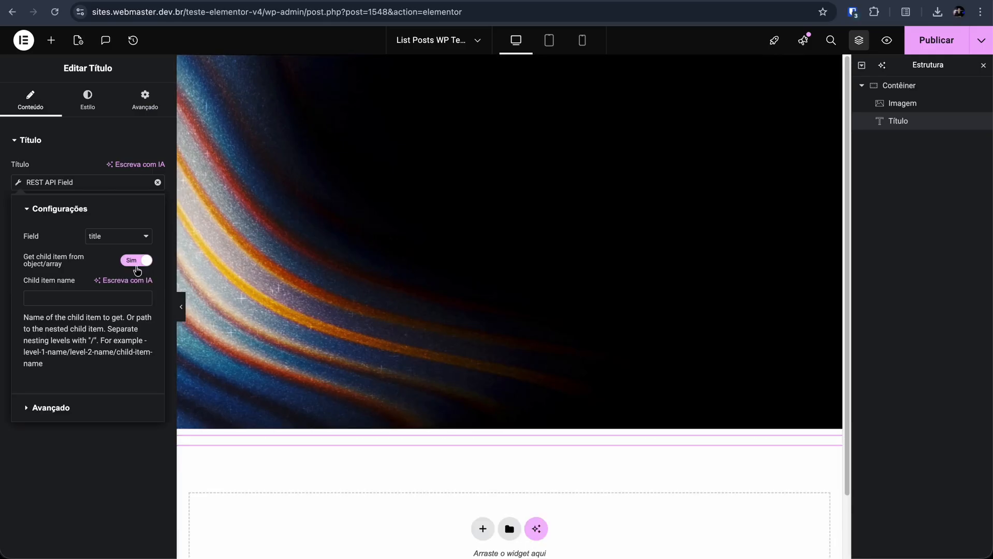
{"action": "key", "text": "super+Tab"}
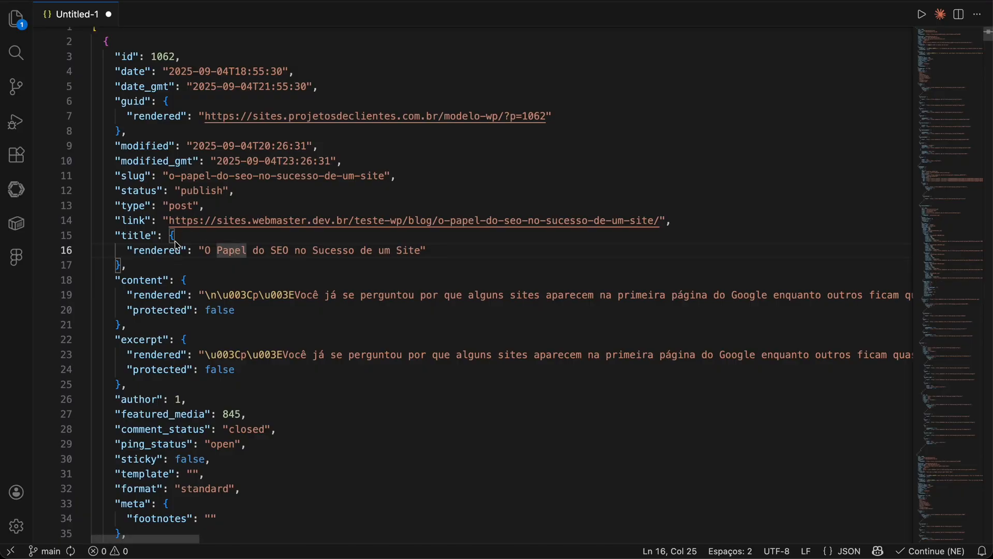
{"action": "double_click", "coordinate": [149, 252]}
{"action": "key", "text": "super+c"}
{"action": "key", "text": "super+Tab"}
{"action": "left_click", "coordinate": [50, 298]}
{"action": "key", "text": "super+v"}
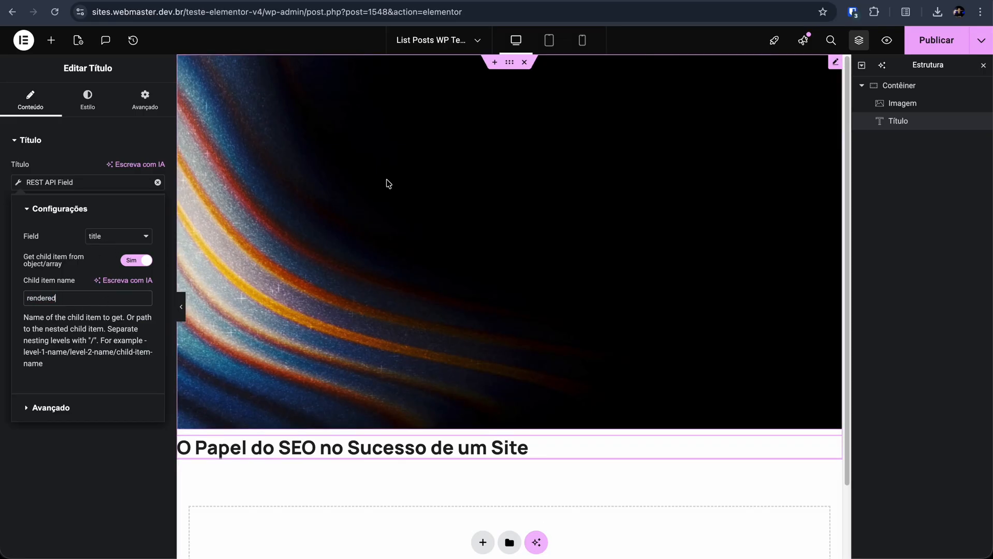
Step: Add an Editor de texto widget below the heading in the container
{"action": "left_click", "coordinate": [54, 47]}
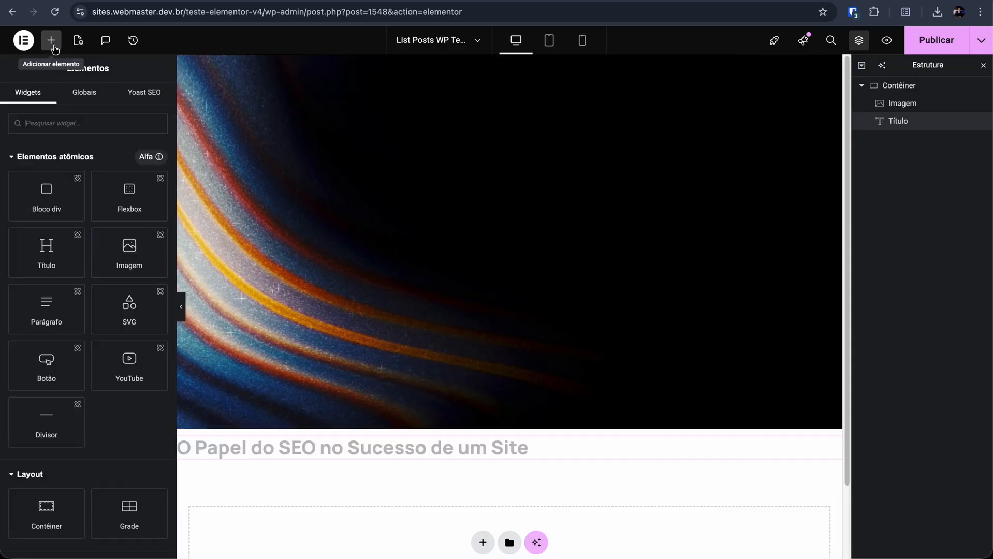
{"action": "scroll", "coordinate": [119, 310], "scroll_direction": "down", "scroll_amount": 6}
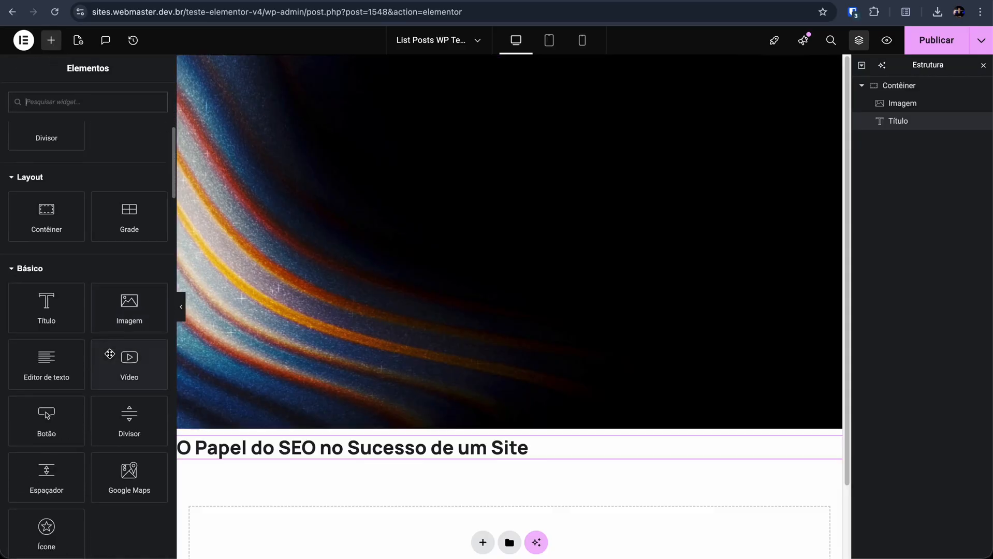
{"action": "left_click_drag", "start_coordinate": [56, 373], "coordinate": [270, 456]}
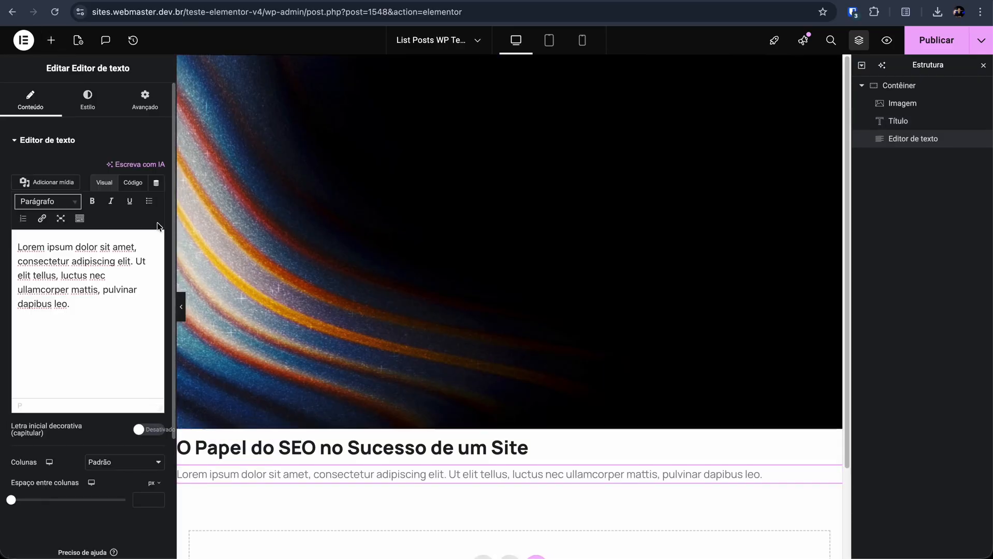
Step: Bind the text widget's content to the JetEngine REST API Field dynamic tag, using the id field
{"action": "left_click", "coordinate": [156, 184]}
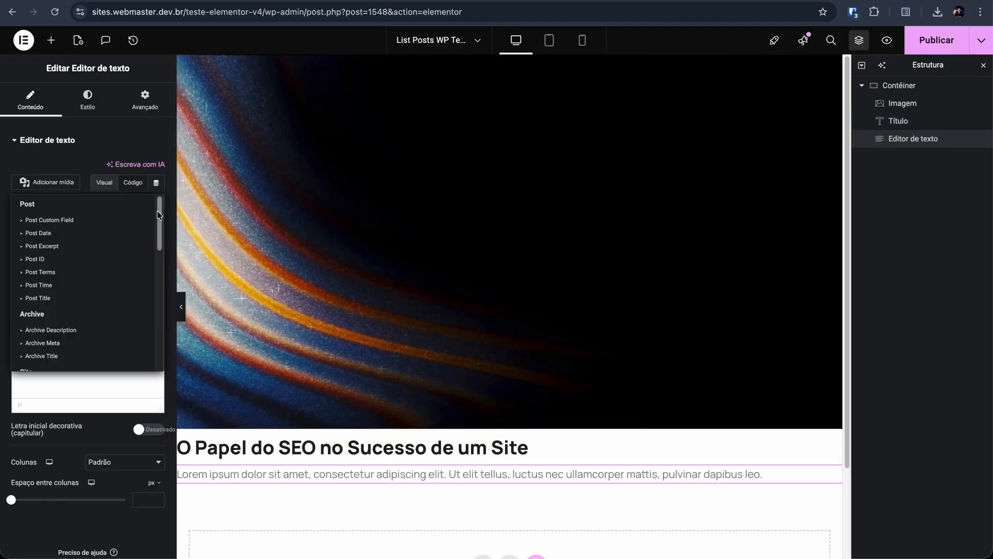
{"action": "left_click_drag", "start_coordinate": [160, 211], "coordinate": [159, 346]}
{"action": "left_click", "coordinate": [45, 348]}
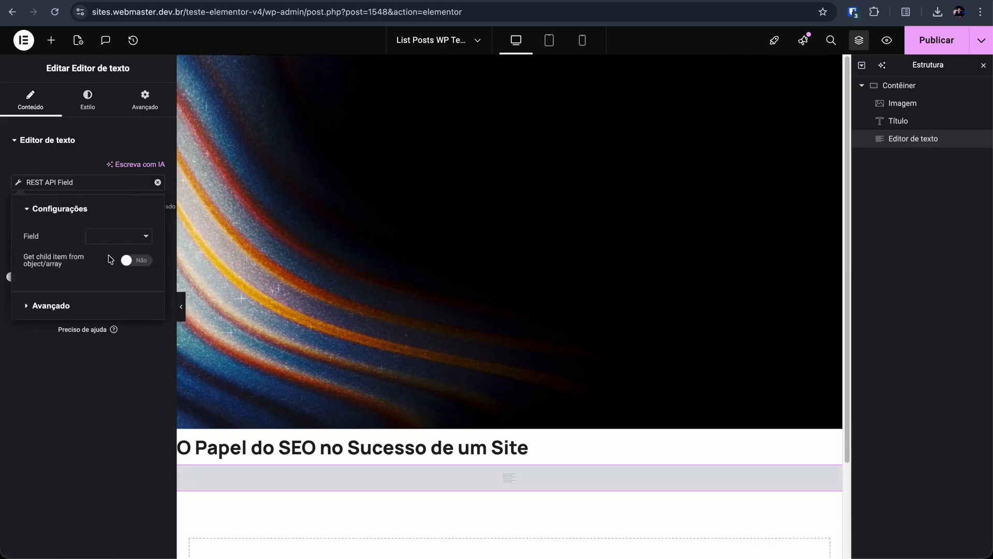
{"action": "left_click", "coordinate": [113, 238]}
{"action": "left_click", "coordinate": [114, 250]}
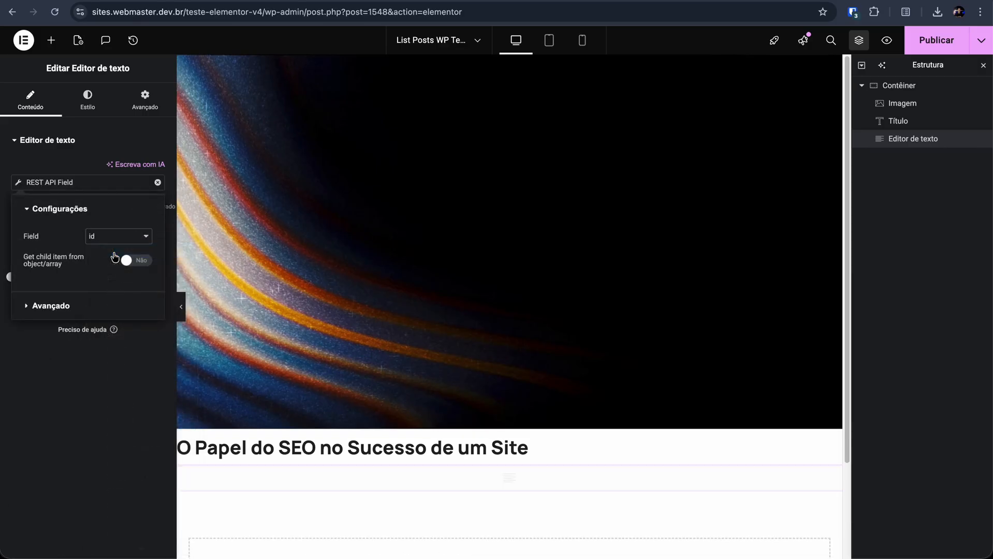
{"action": "left_click", "coordinate": [159, 484]}
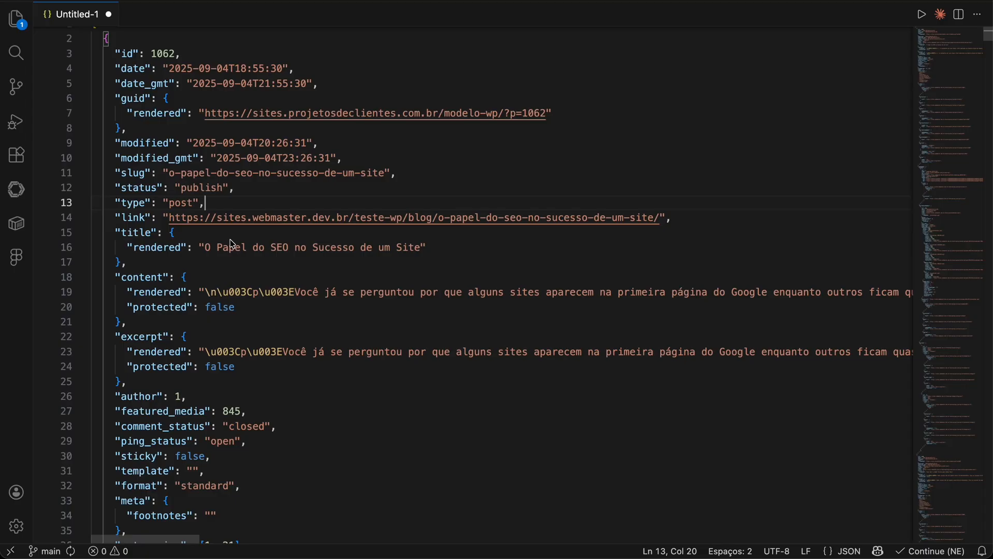
Step: Switch to the code editor and compare the plain id value with the nested guid, title and excerpt objects in the JSON
{"action": "scroll", "coordinate": [233, 244], "scroll_direction": "up", "scroll_amount": 1}
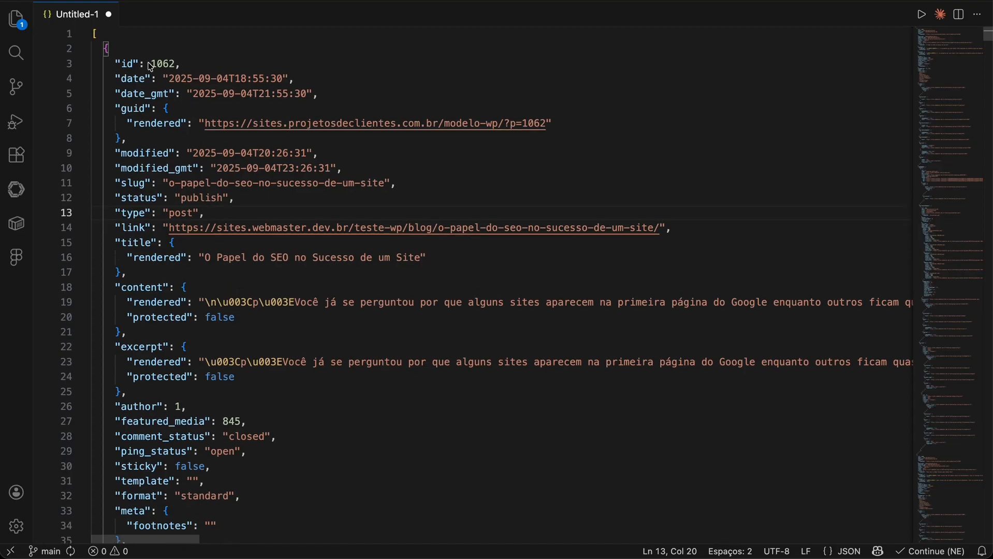
{"action": "double_click", "coordinate": [163, 64]}
{"action": "left_click_drag", "start_coordinate": [175, 109], "coordinate": [190, 140]}
{"action": "left_click_drag", "start_coordinate": [175, 250], "coordinate": [180, 275]}
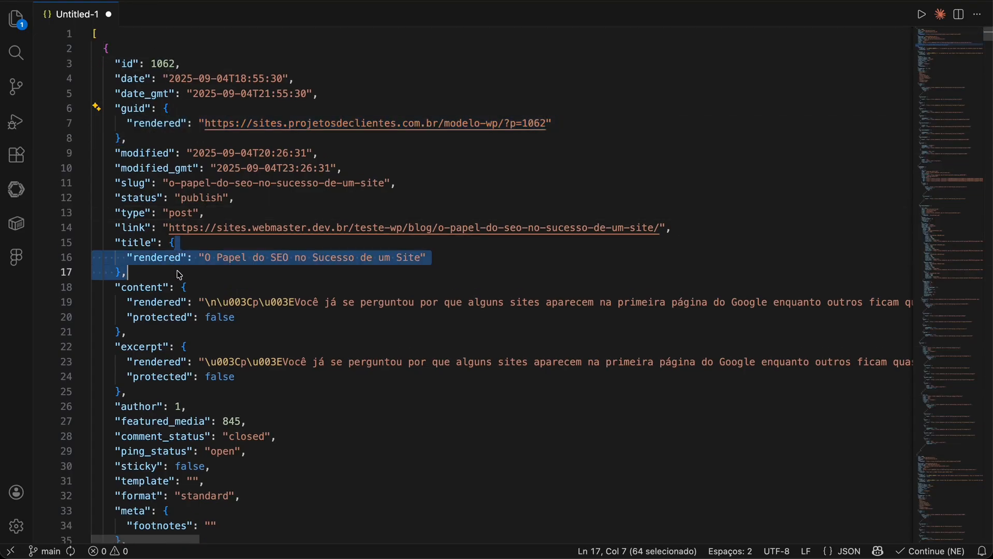
{"action": "left_click_drag", "start_coordinate": [201, 348], "coordinate": [207, 392]}
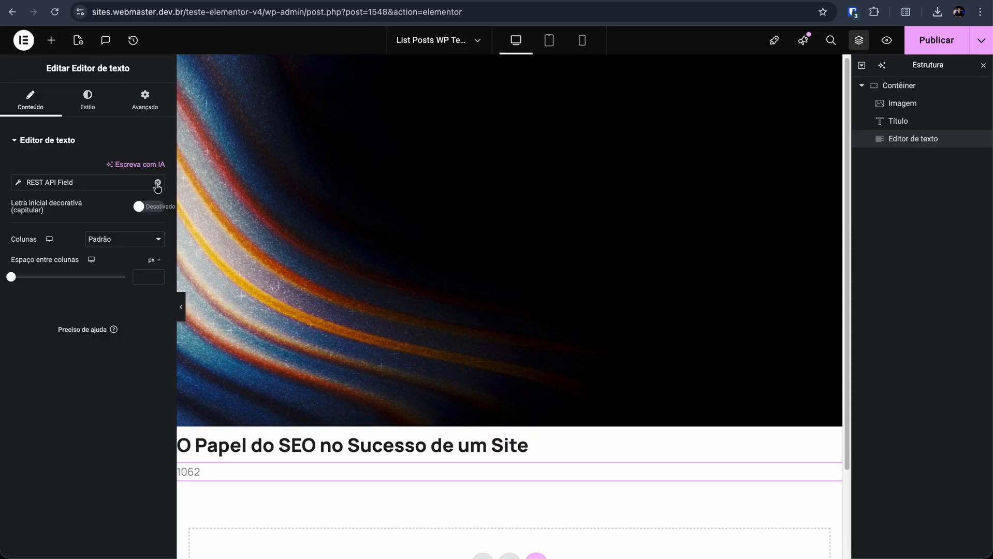
Step: Back in Elementor, clear the text widget's binding and bind it to the REST API Field dynamic tag with the excerpt field
{"action": "left_click", "coordinate": [158, 183]}
{"action": "left_click", "coordinate": [155, 183]}
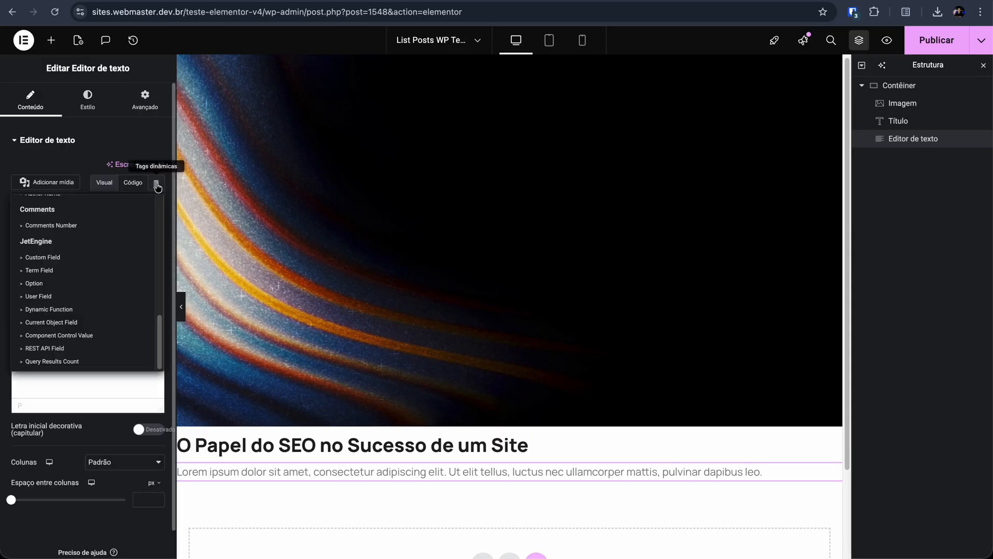
{"action": "left_click", "coordinate": [55, 349]}
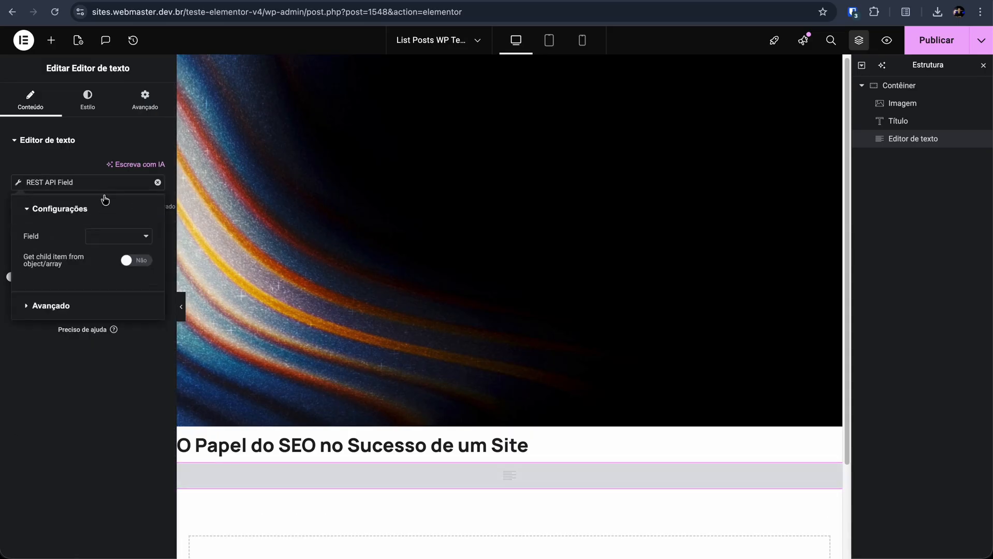
{"action": "left_click", "coordinate": [101, 242]}
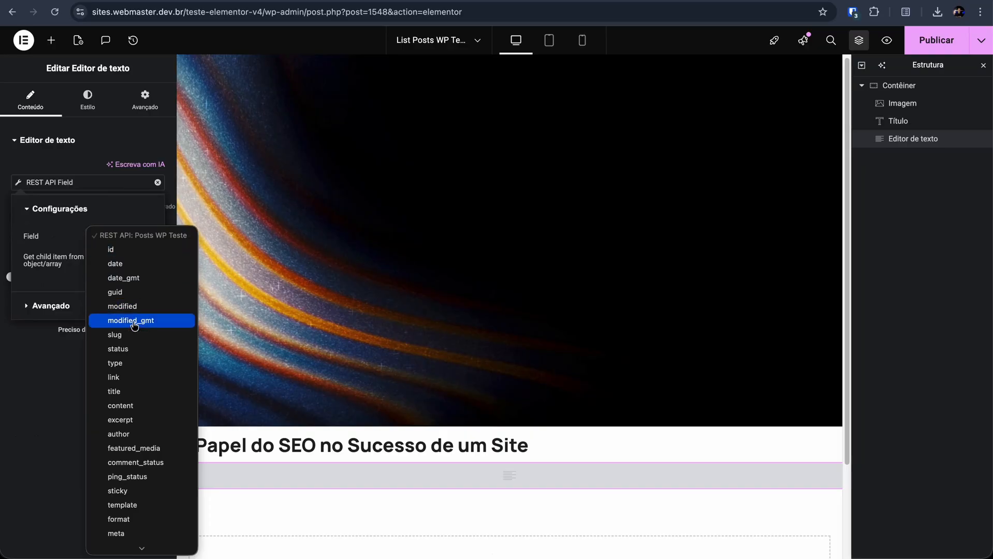
{"action": "left_click", "coordinate": [129, 426]}
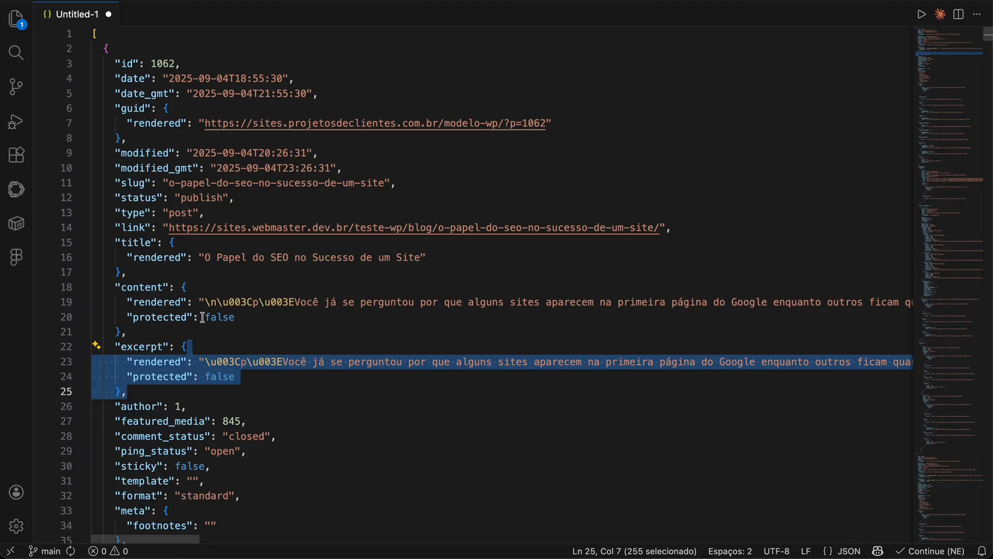
Step: Switch to the code editor and examine the rendered and protected keys inside the excerpt object
{"action": "scroll", "coordinate": [172, 319], "scroll_direction": "down", "scroll_amount": 2}
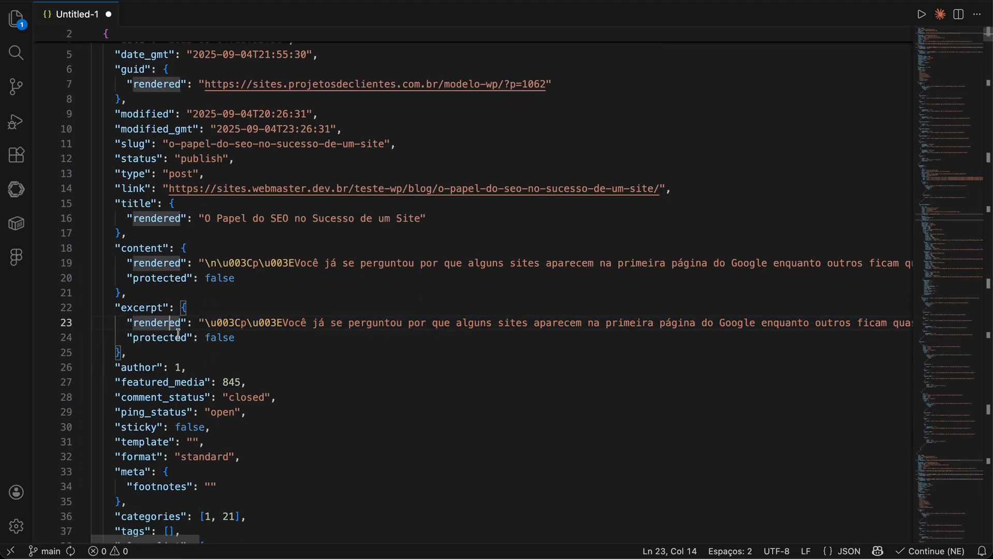
{"action": "double_click", "coordinate": [160, 325]}
{"action": "key", "text": "super+c"}
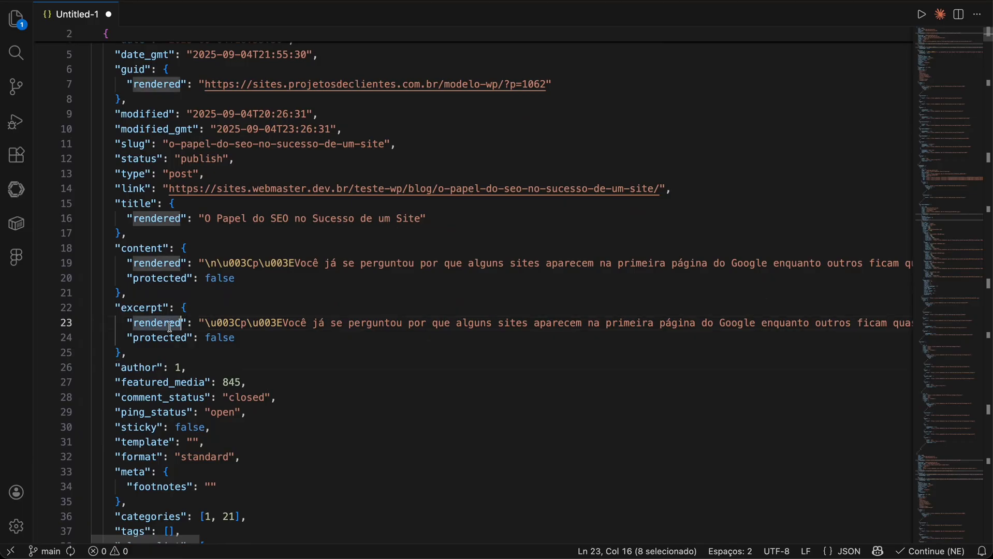
{"action": "left_click", "coordinate": [144, 339]}
{"action": "double_click", "coordinate": [145, 339]}
{"action": "left_click", "coordinate": [226, 339]}
{"action": "double_click", "coordinate": [226, 339]}
Step: Switch to Elementor, make the excerpt field get its child item named rendered, and publish the listing template
{"action": "key", "text": "super+Tab"}
{"action": "left_click", "coordinate": [134, 263]}
{"action": "left_click", "coordinate": [98, 298]}
{"action": "key", "text": "super+v"}
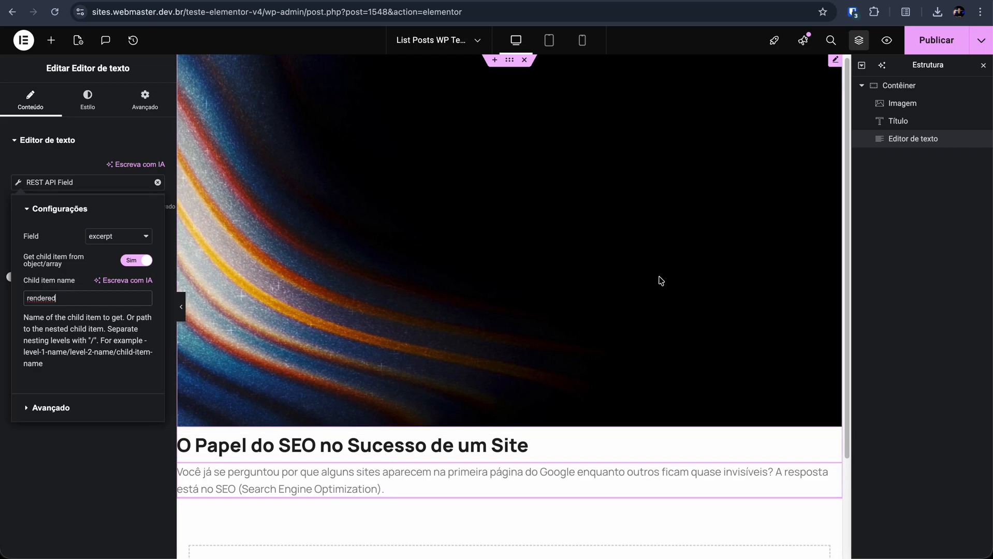
{"action": "left_click", "coordinate": [930, 49]}
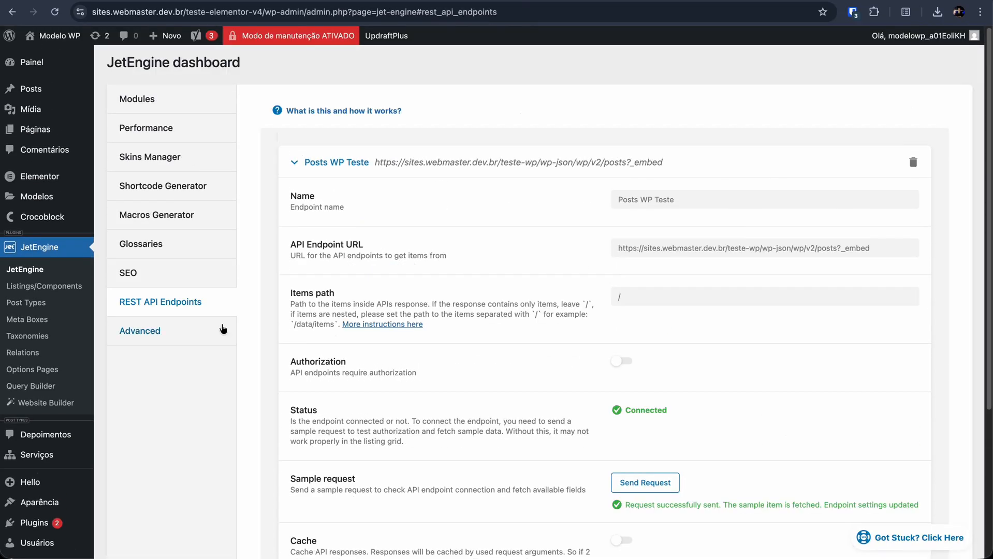
Step: Switch to the WordPress admin, create a new page, and open it for editing in Elementor
{"action": "scroll", "coordinate": [32, 126], "scroll_direction": "down", "scroll_amount": 1}
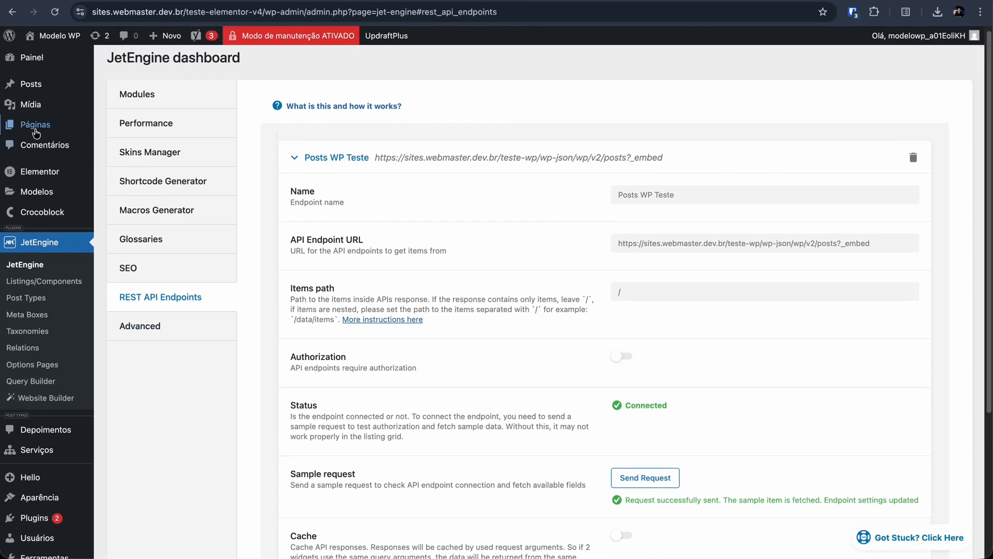
{"action": "mouse_move", "coordinate": [39, 130]}
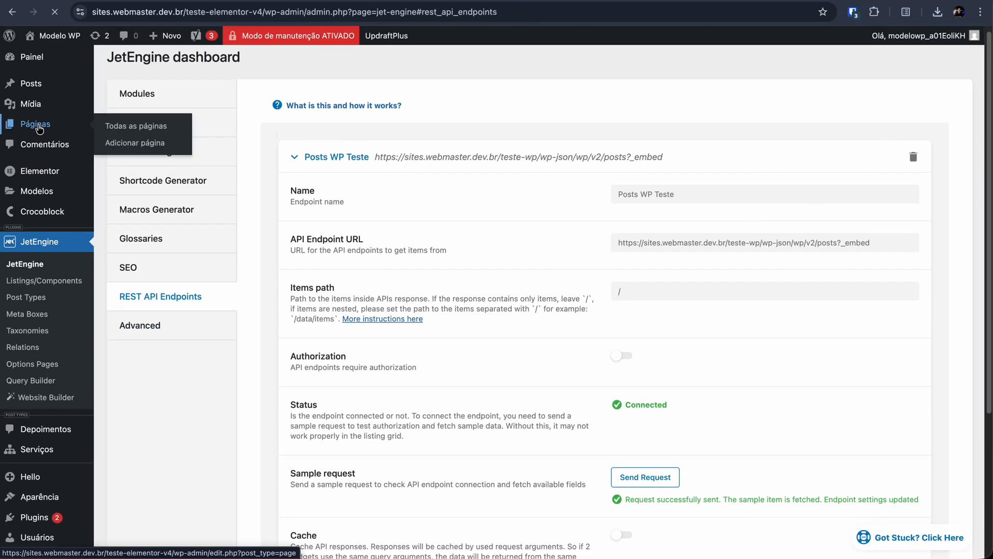
{"action": "left_click", "coordinate": [39, 128]}
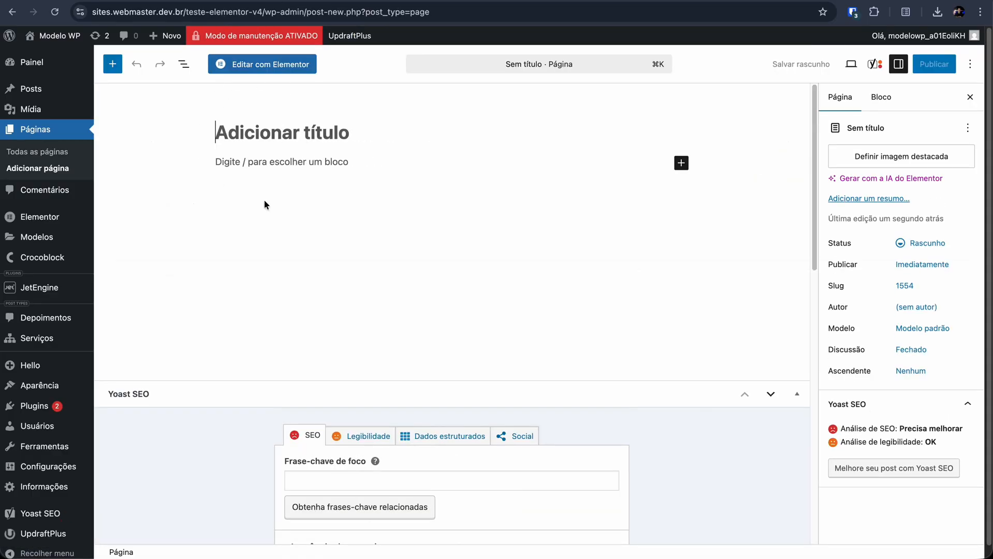
{"action": "left_click", "coordinate": [288, 65]}
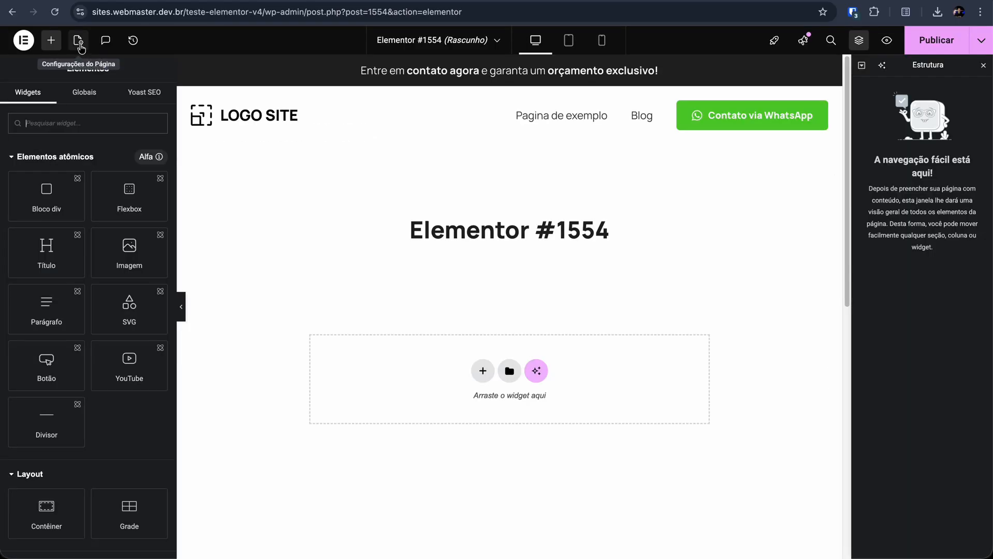
Step: Change the page layout to one that keeps the site header and footer but drops the page title
{"action": "left_click", "coordinate": [79, 41]}
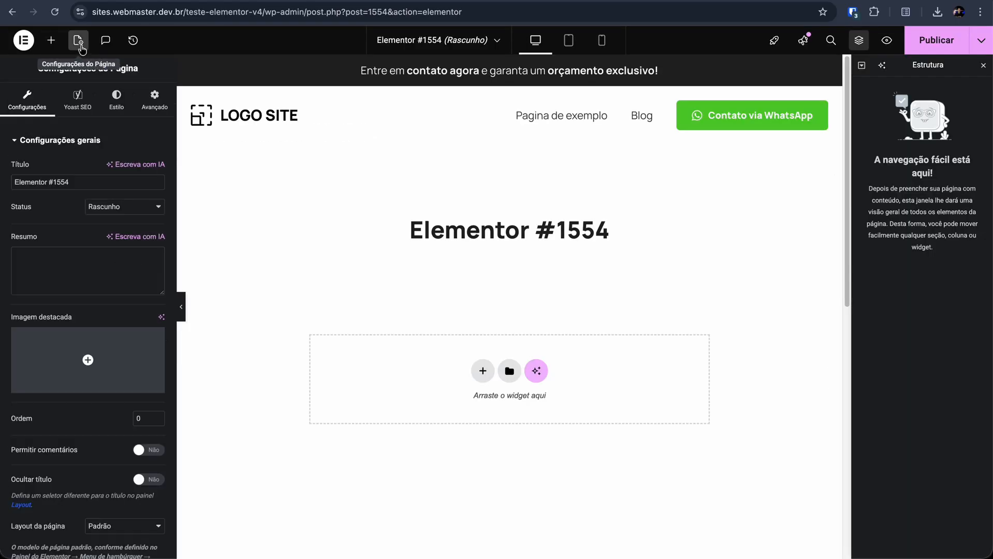
{"action": "left_click", "coordinate": [120, 528]}
{"action": "left_click", "coordinate": [137, 493]}
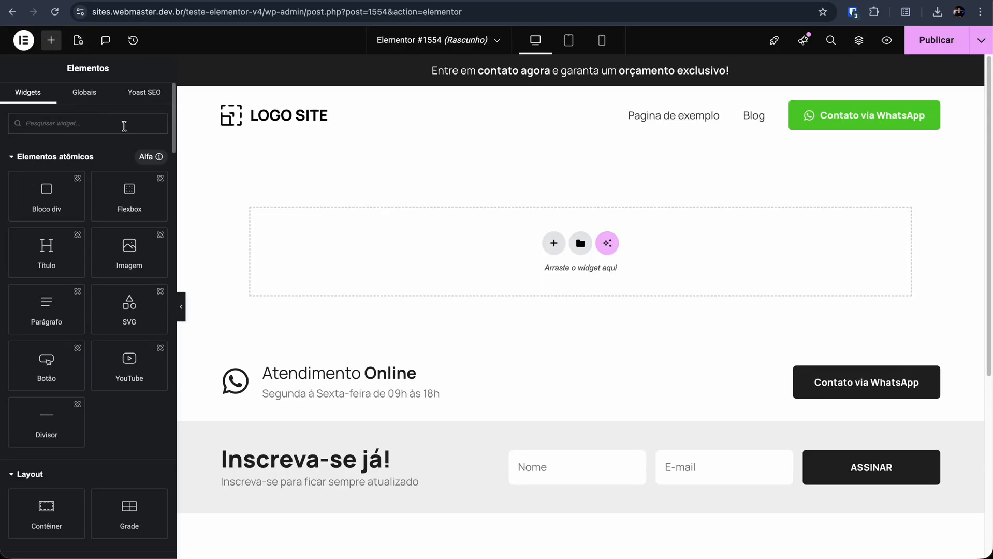
Step: Add a Listing Grid widget to the page and set its listing to List Posts WP Teste
{"action": "type", "text": "list"}
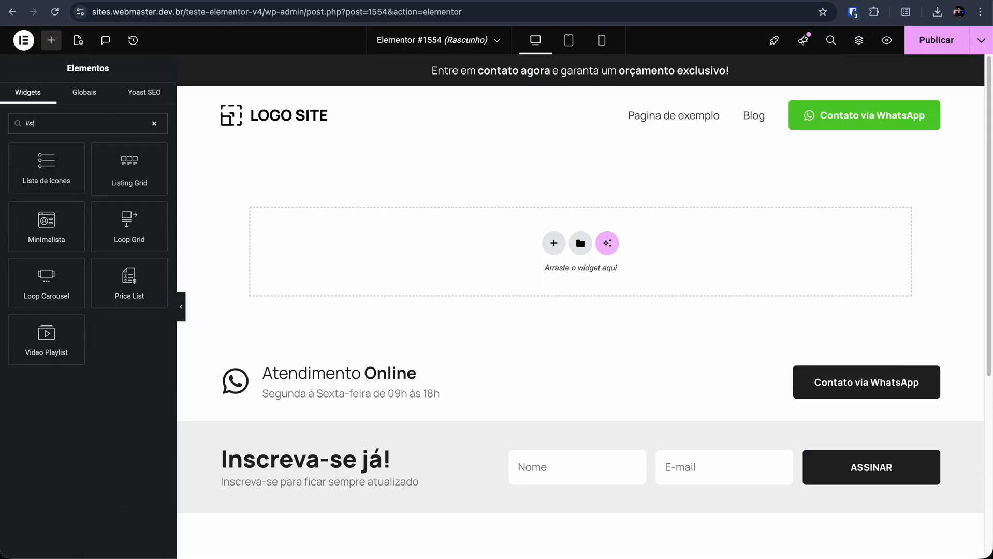
{"action": "left_click_drag", "start_coordinate": [129, 168], "coordinate": [358, 243]}
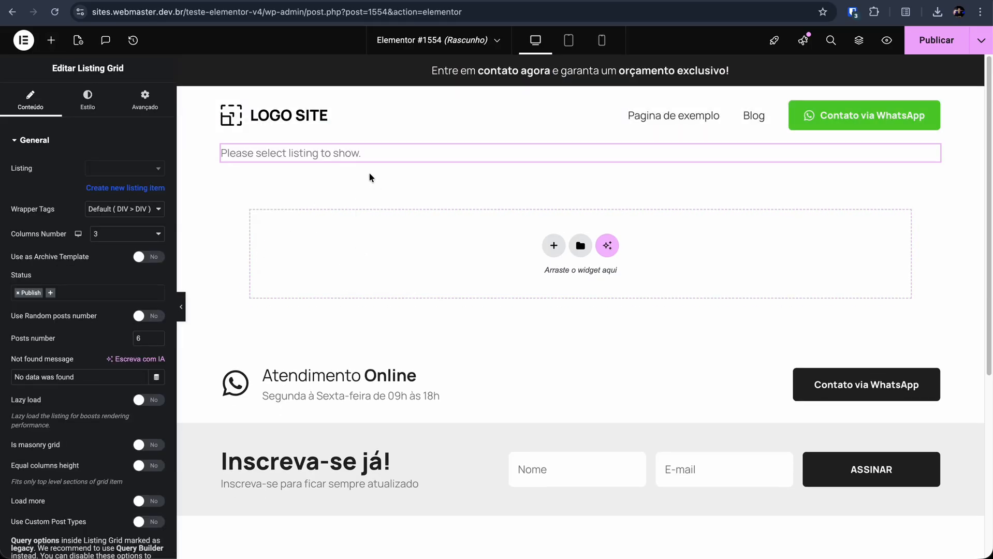
{"action": "left_click", "coordinate": [126, 173]}
{"action": "type", "text": "teste"}
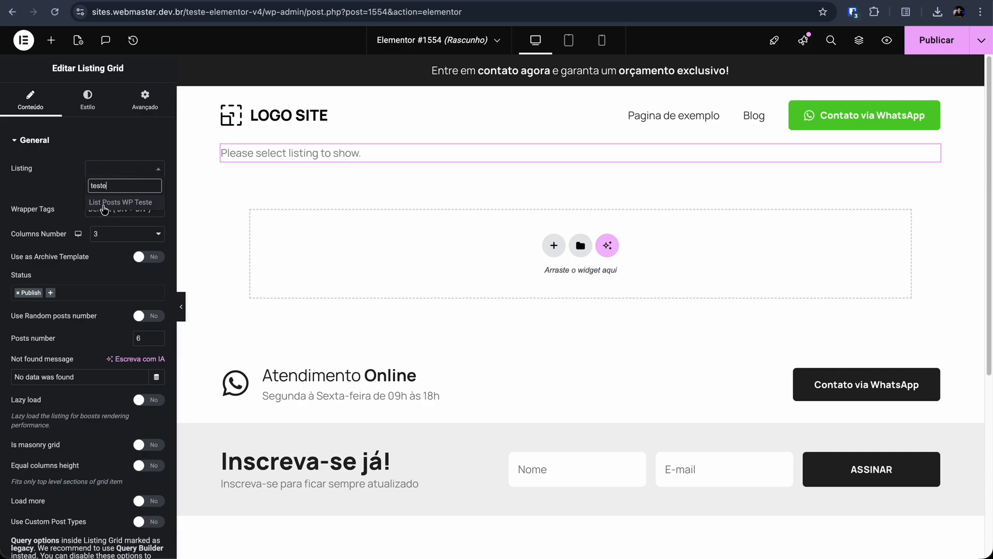
{"action": "left_click", "coordinate": [103, 206]}
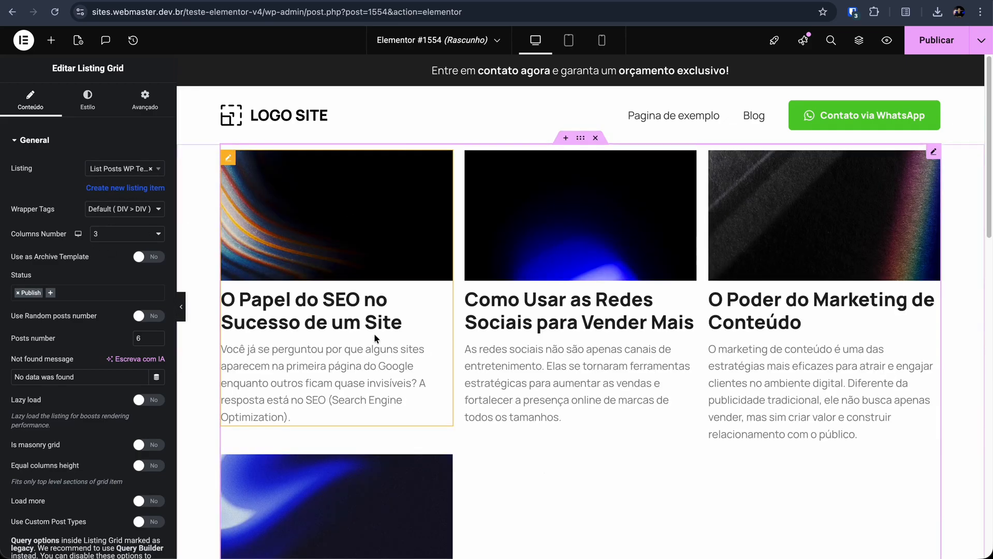
{"action": "scroll", "coordinate": [374, 334], "scroll_direction": "down", "scroll_amount": 4}
{"action": "scroll", "coordinate": [376, 339], "scroll_direction": "down", "scroll_amount": 1}
{"action": "scroll", "coordinate": [559, 344], "scroll_direction": "up", "scroll_amount": 5}
Step: Reduce the title's font size in the List Posts WP Teste template and return to the page to check the grid
{"action": "key", "text": "ctrl+shift+Tab"}
{"action": "left_click", "coordinate": [459, 450]}
{"action": "left_click", "coordinate": [87, 98]}
{"action": "left_click", "coordinate": [157, 202]}
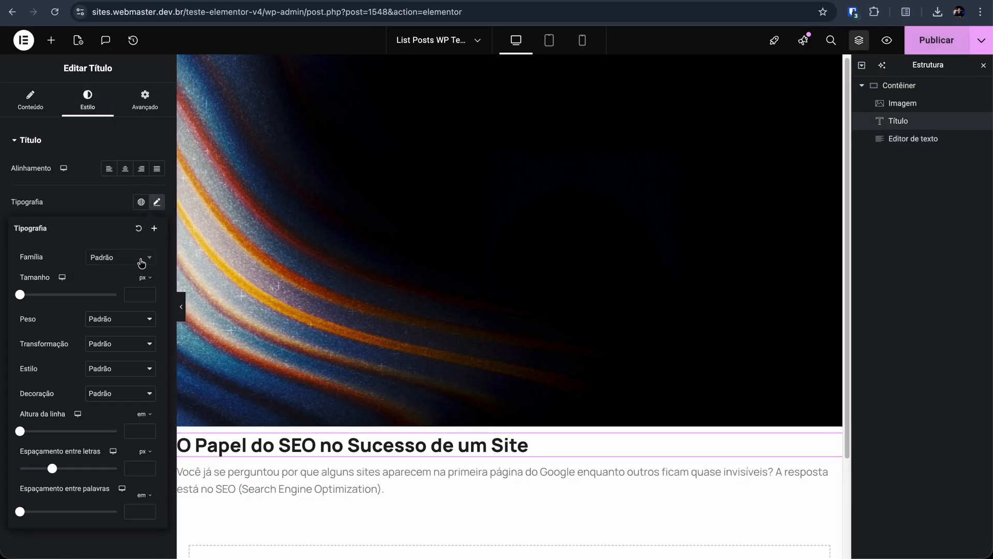
{"action": "key", "text": "ctrl+Tab"}
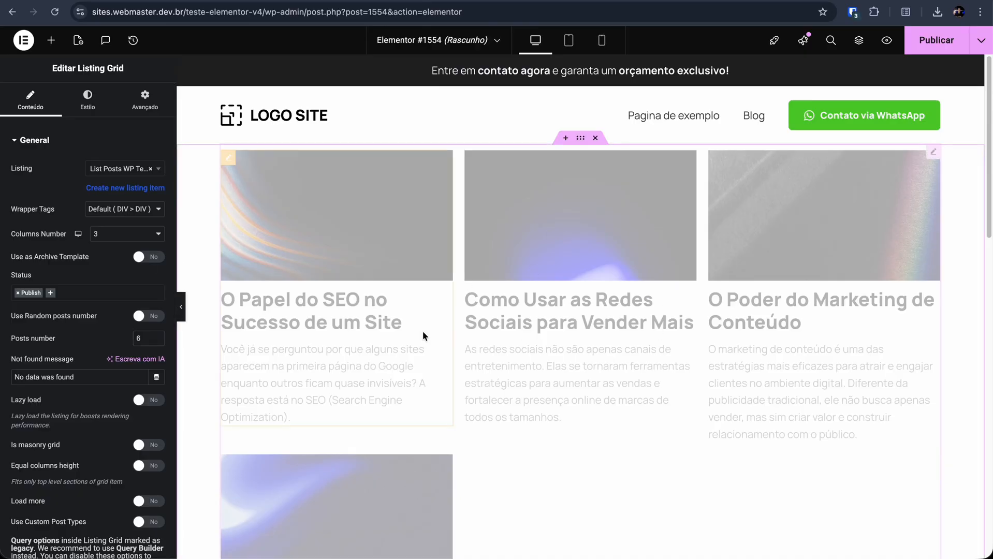
{"action": "scroll", "coordinate": [333, 348], "scroll_direction": "down", "scroll_amount": 3}
{"action": "scroll", "coordinate": [362, 249], "scroll_direction": "up", "scroll_amount": 1}
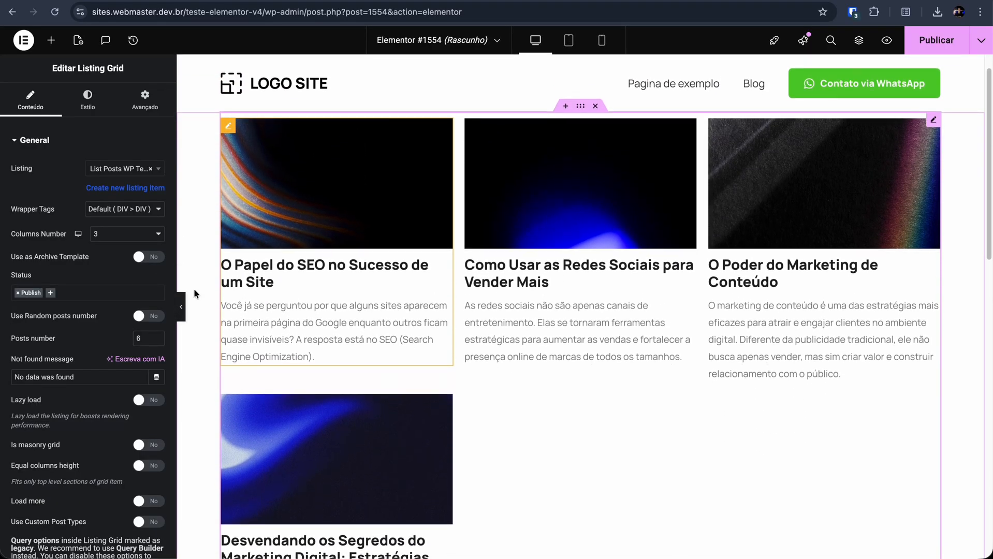
Step: Enable the slider for the Listing Grid and publish the page
{"action": "scroll", "coordinate": [86, 336], "scroll_direction": "down", "scroll_amount": 6}
{"action": "left_click", "coordinate": [79, 468]}
{"action": "left_click", "coordinate": [148, 365]}
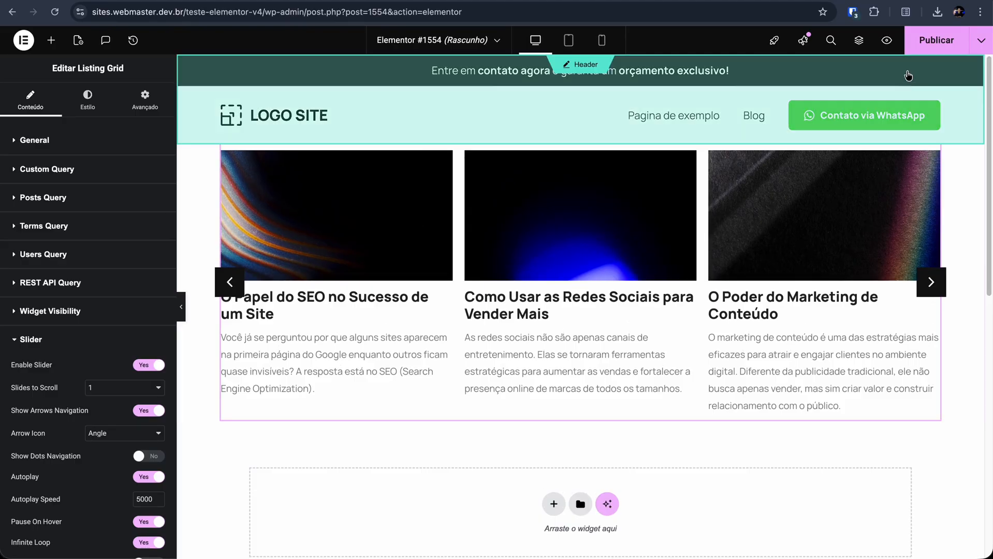
{"action": "left_click", "coordinate": [938, 42]}
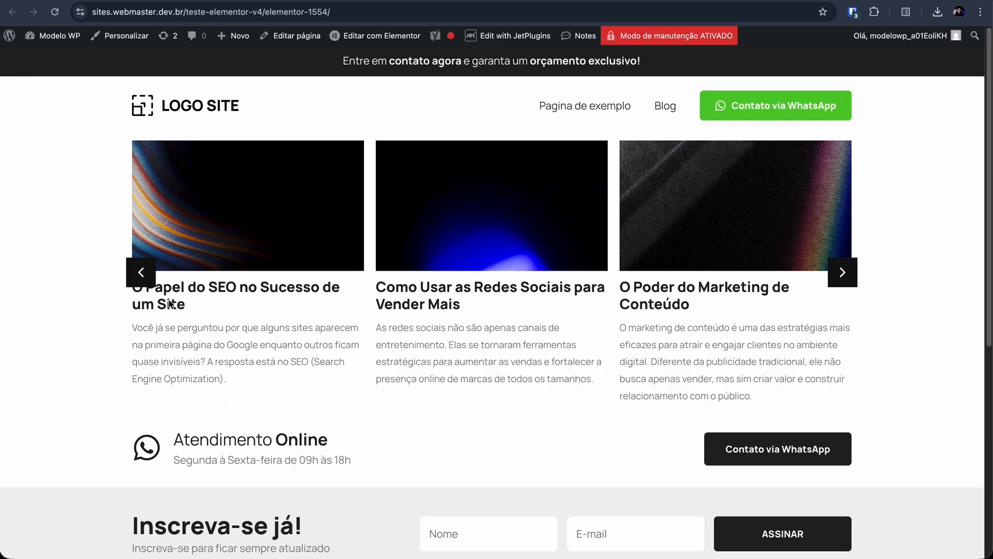
Step: Compare the posts in the published carousel with the post list in the source site's WordPress admin
{"action": "scroll", "coordinate": [142, 271], "scroll_direction": "down", "scroll_amount": 1}
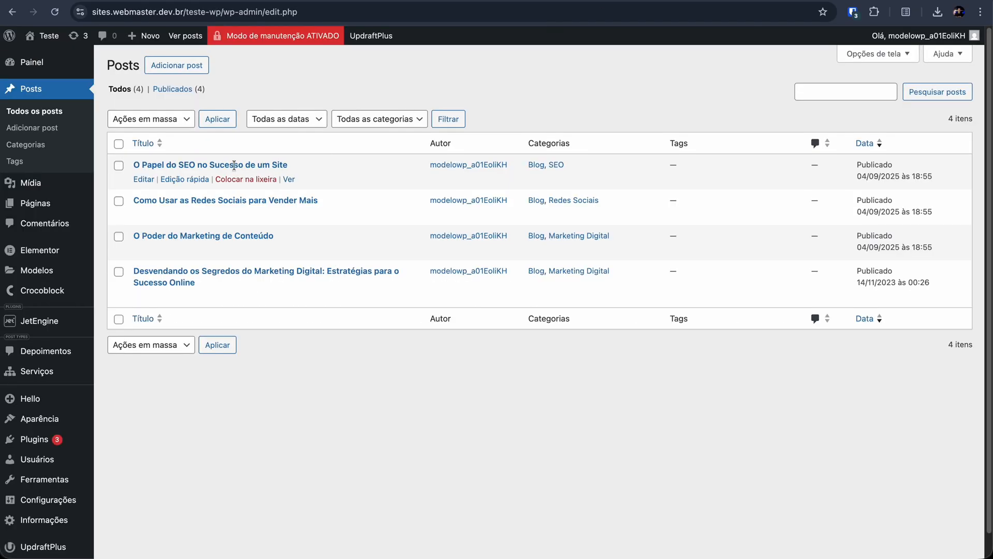
{"action": "left_click_drag", "start_coordinate": [290, 164], "coordinate": [132, 167]}
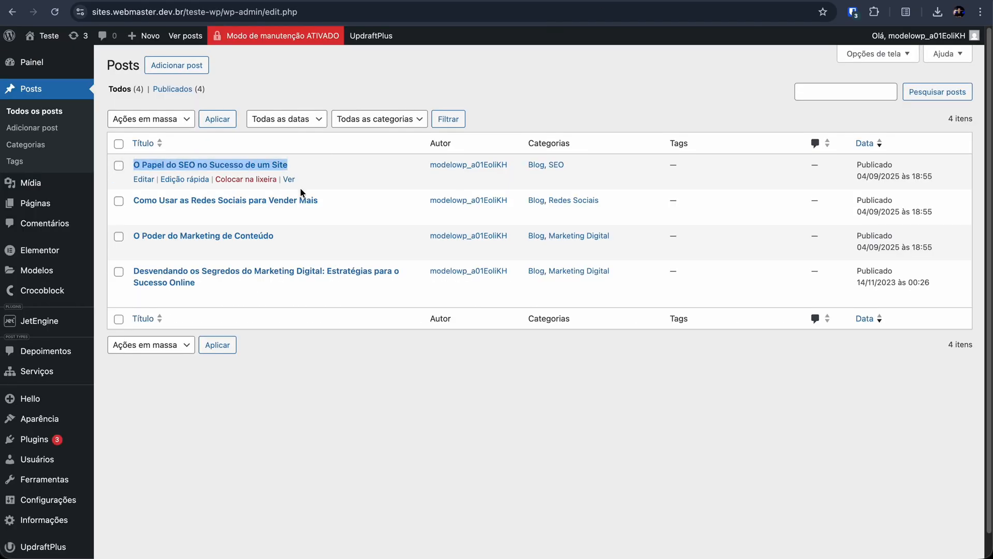
{"action": "left_click_drag", "start_coordinate": [321, 200], "coordinate": [111, 203]}
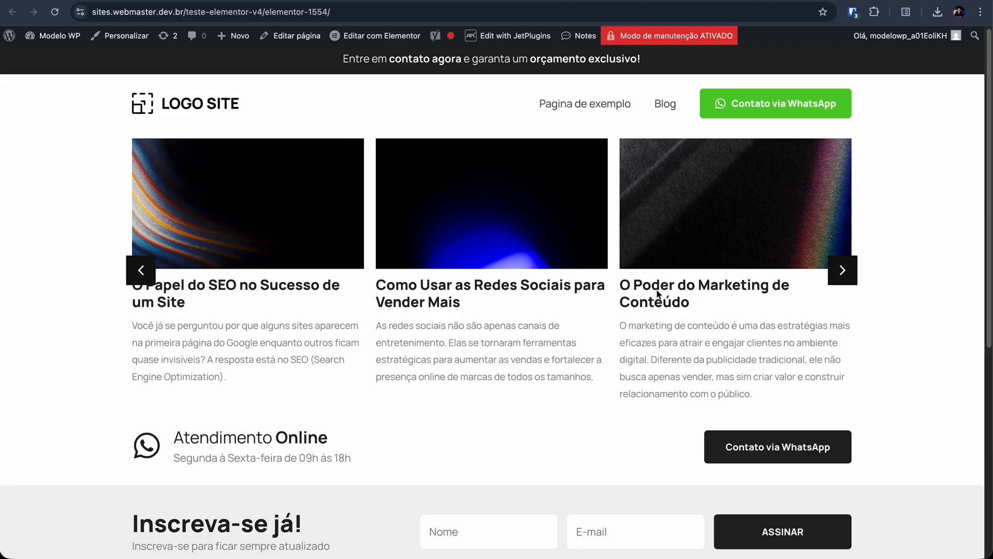
{"action": "left_click", "coordinate": [831, 274]}
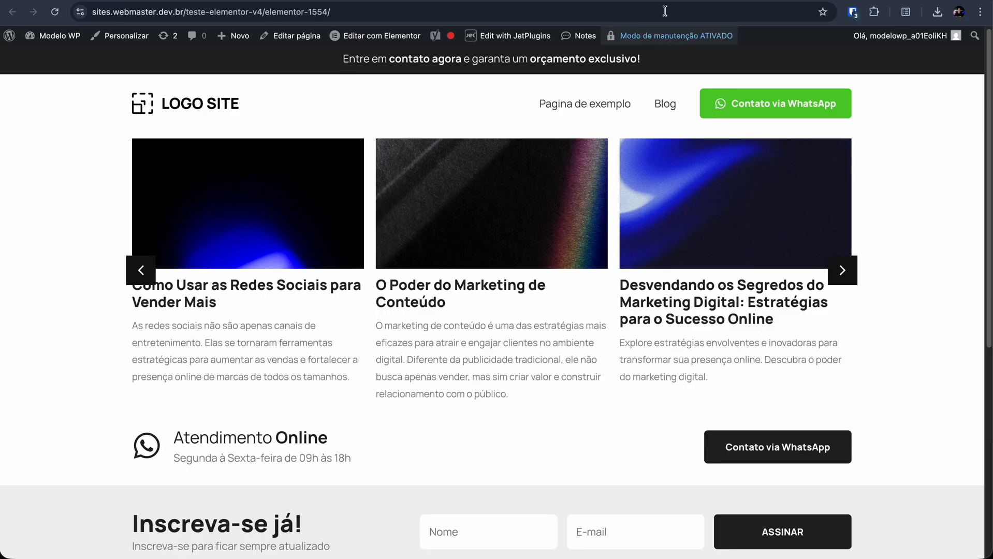
{"action": "left_click", "coordinate": [648, 1]}
{"action": "left_click_drag", "start_coordinate": [291, 283], "coordinate": [129, 271]}
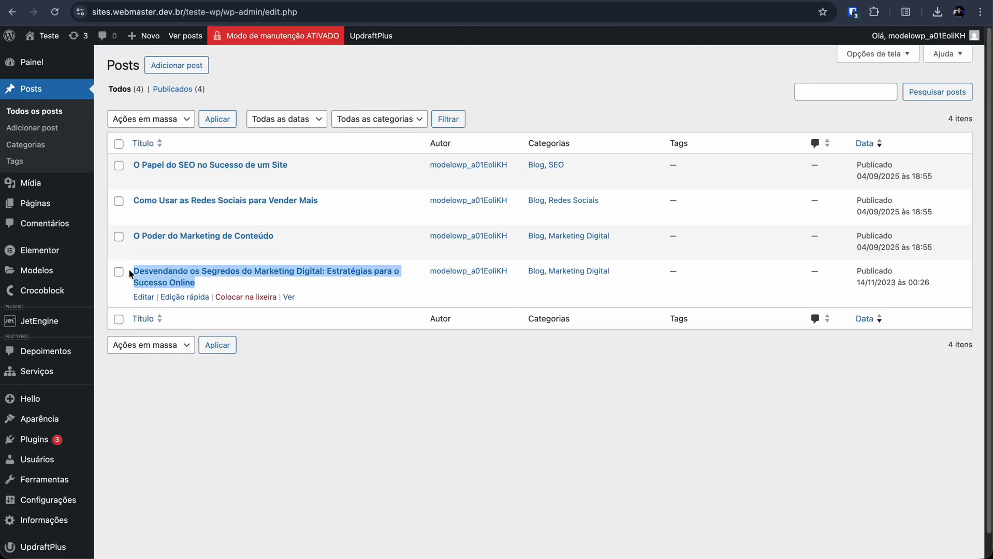
{"action": "left_click", "coordinate": [363, 381]}
{"action": "left_click", "coordinate": [550, 1]}
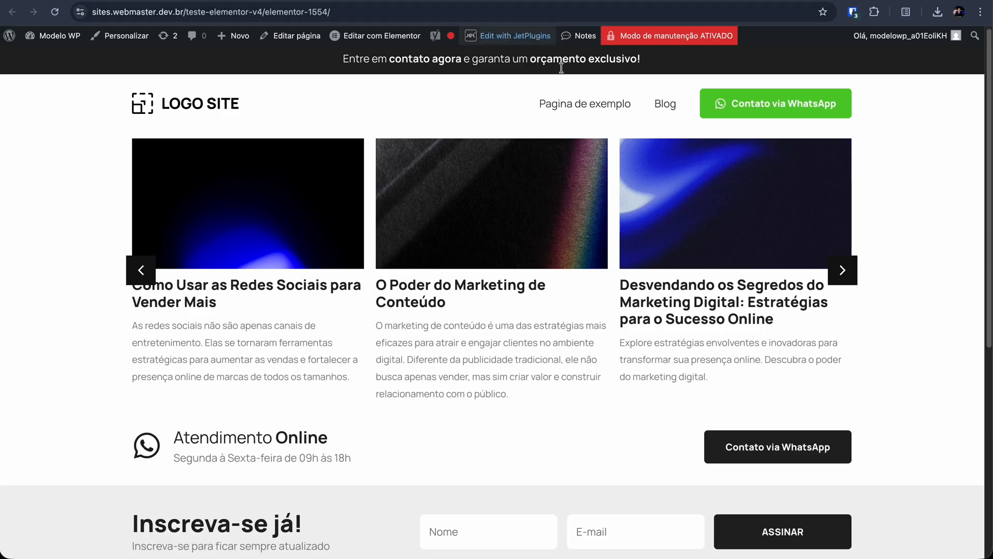
Step: Test the published carousel by advancing it with its arrow and swiping through the posts
{"action": "left_click", "coordinate": [847, 275]}
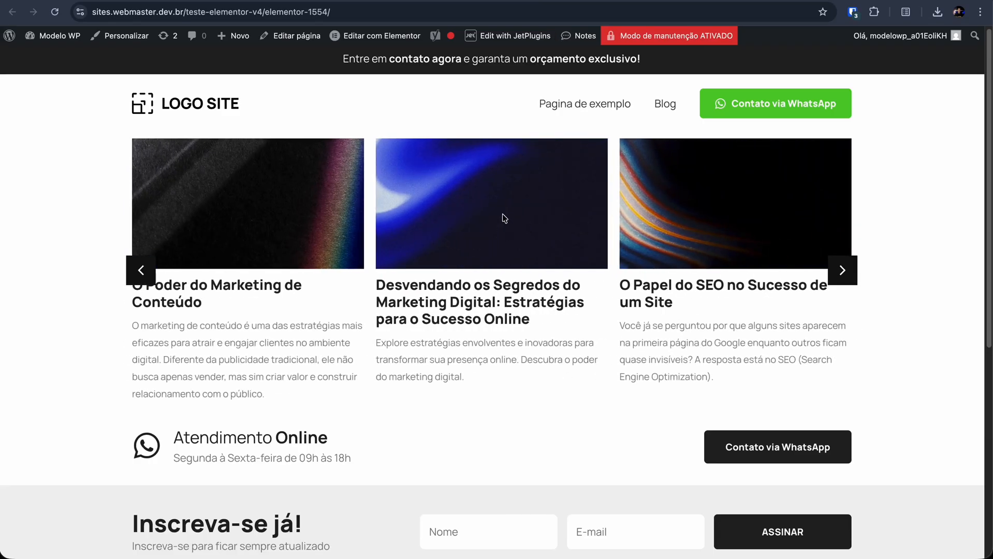
{"action": "left_click_drag", "start_coordinate": [222, 265], "coordinate": [539, 267]}
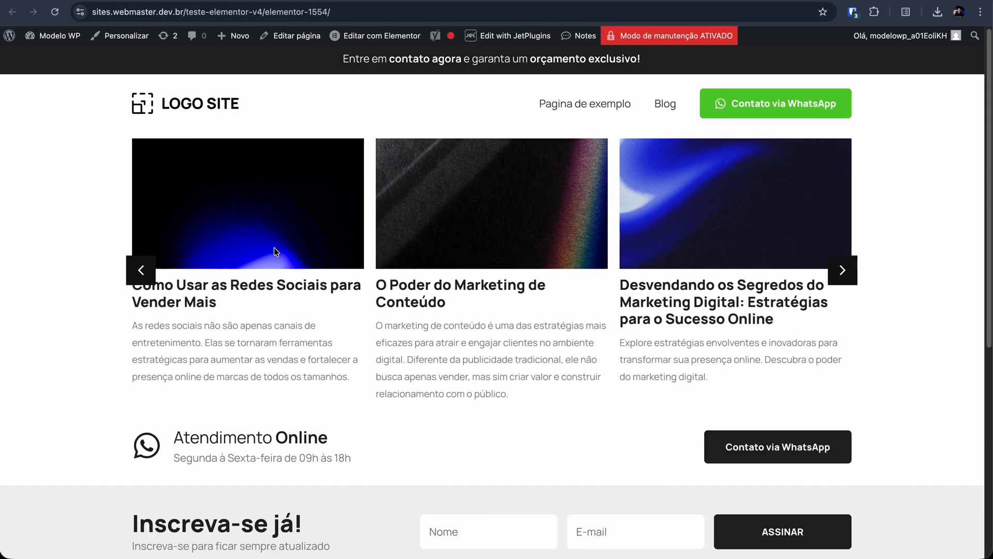
{"action": "left_click_drag", "start_coordinate": [280, 254], "coordinate": [508, 264]}
{"action": "left_click_drag", "start_coordinate": [212, 254], "coordinate": [564, 256]}
{"action": "left_click_drag", "start_coordinate": [375, 251], "coordinate": [640, 259]}
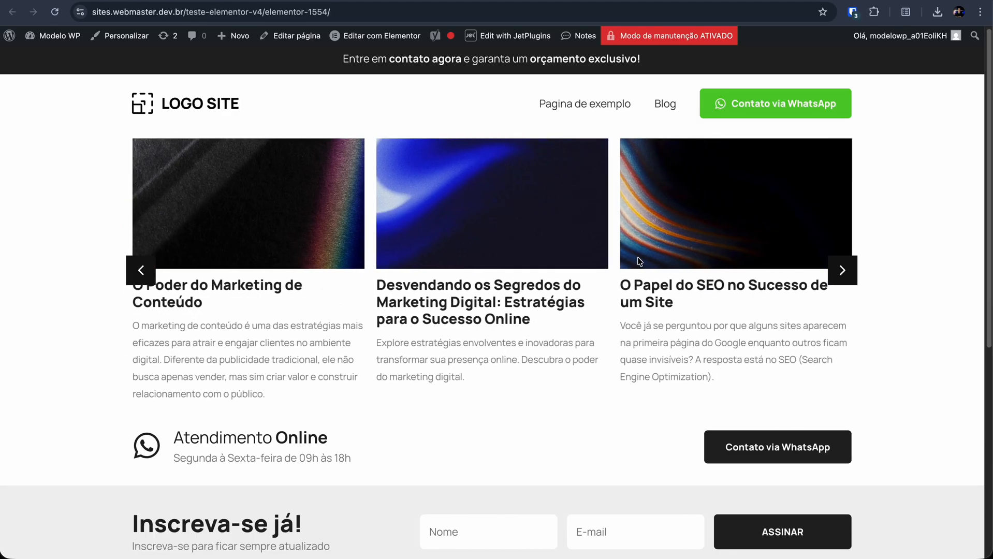
{"action": "left_click_drag", "start_coordinate": [342, 248], "coordinate": [425, 246]}
{"action": "left_click_drag", "start_coordinate": [260, 250], "coordinate": [631, 258]}
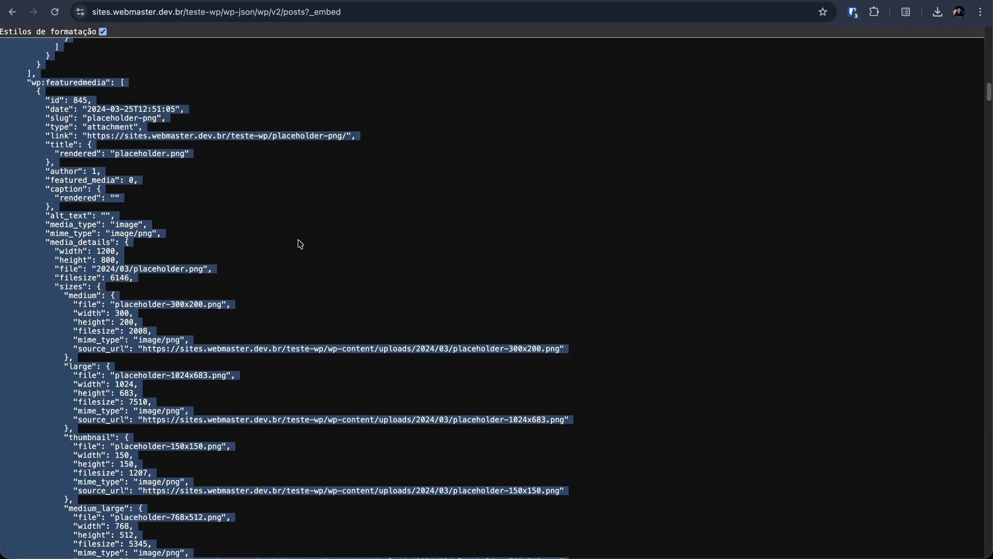
{"action": "left_click", "coordinate": [331, 179]}
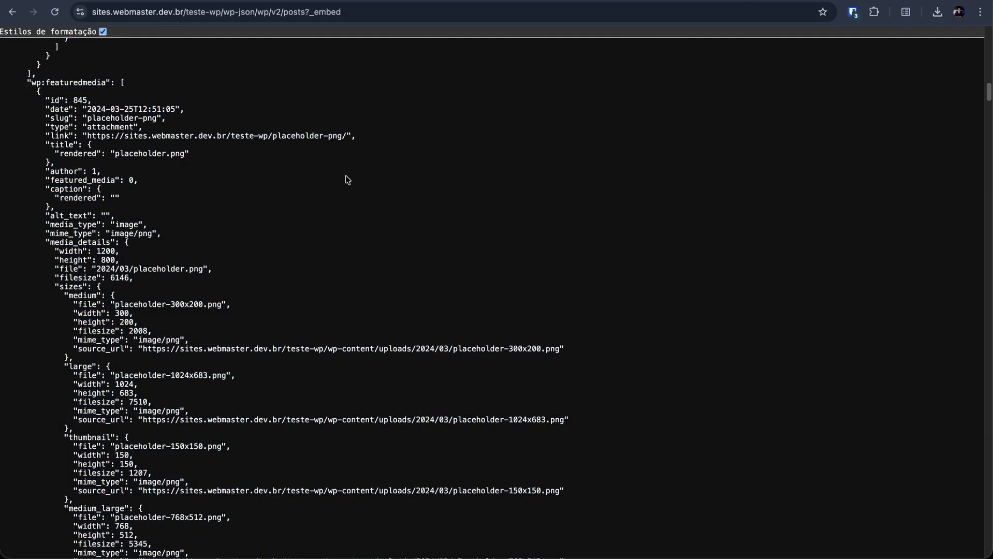
Step: On the source site, quick-edit the first post's title to "O Papel do SEO no Sucesso de um Site 02" and save it
{"action": "left_click", "coordinate": [637, 1]}
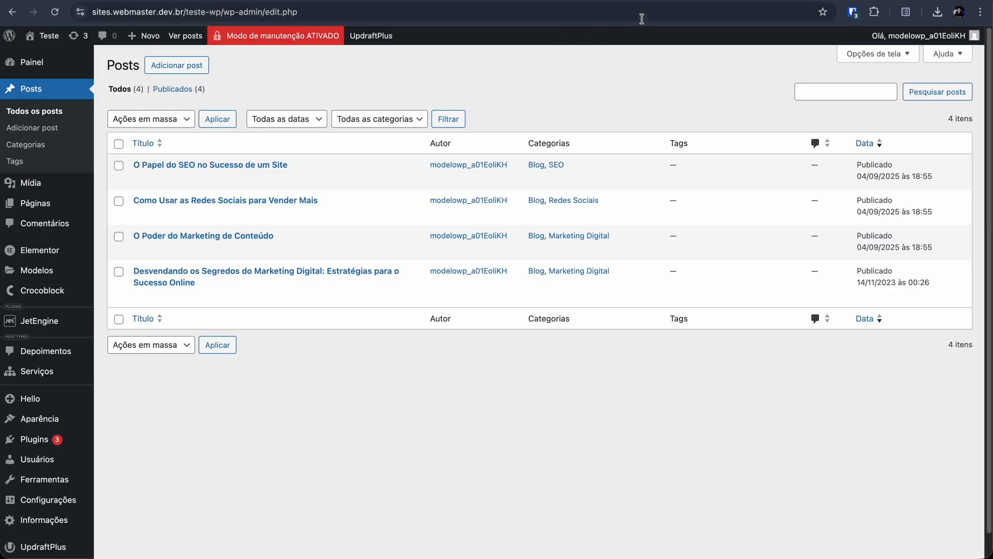
{"action": "left_click", "coordinate": [179, 179]}
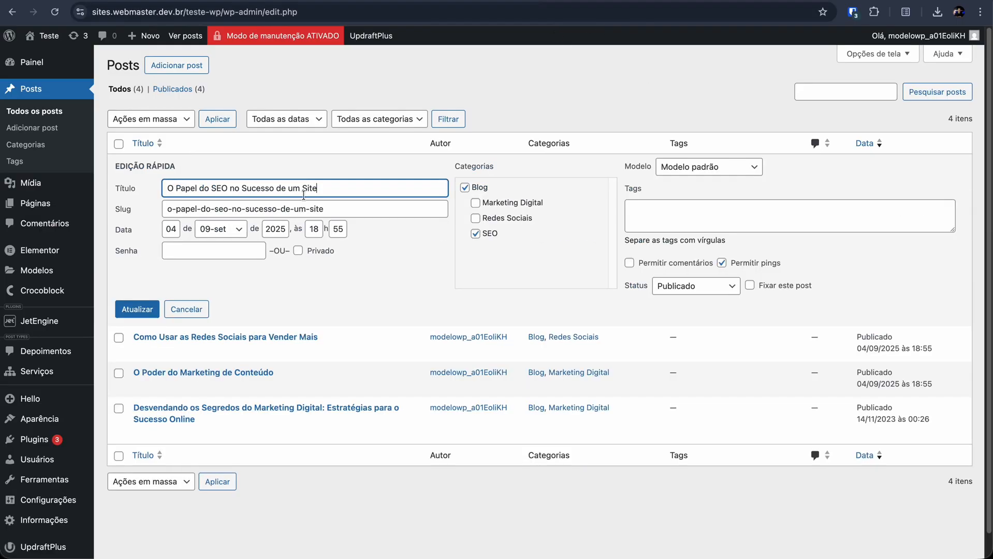
{"action": "type", "text": "02"}
{"action": "key", "text": "Return"}
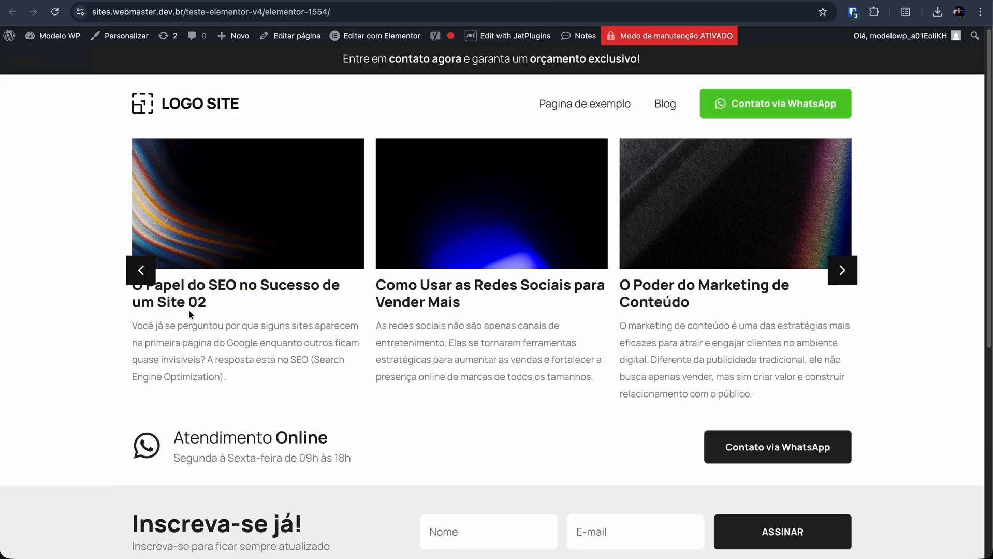
Step: Check the renamed post on the published page and compare the teste-wp and teste-elementor-v4 site addresses
{"action": "scroll", "coordinate": [191, 309], "scroll_direction": "down", "scroll_amount": 1}
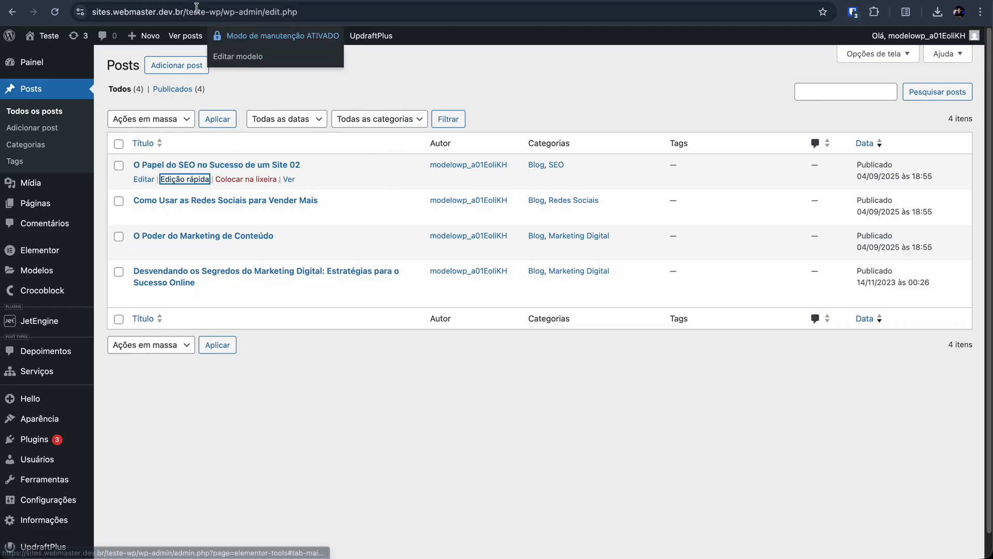
{"action": "left_click_drag", "start_coordinate": [187, 12], "coordinate": [218, 10]}
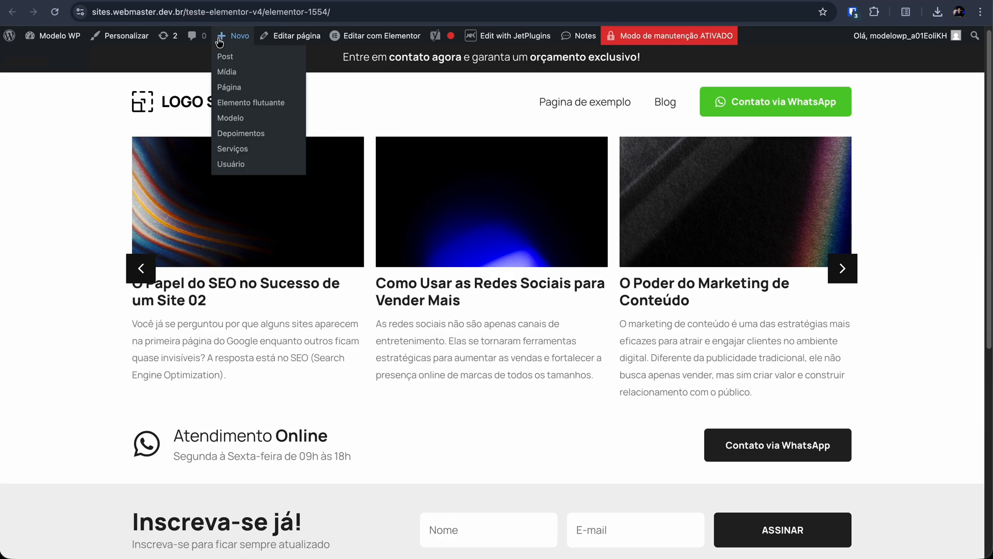
{"action": "left_click_drag", "start_coordinate": [186, 11], "coordinate": [289, 11]}
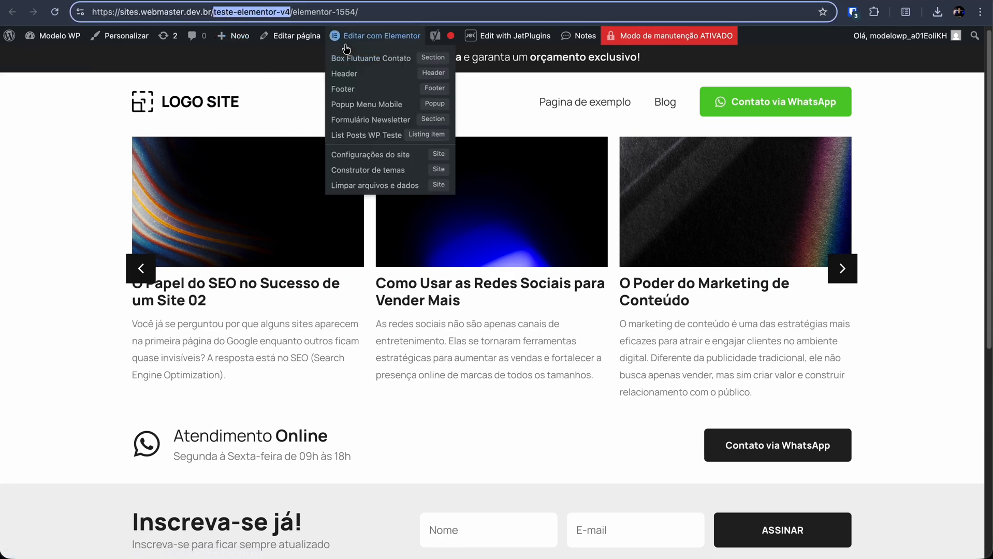